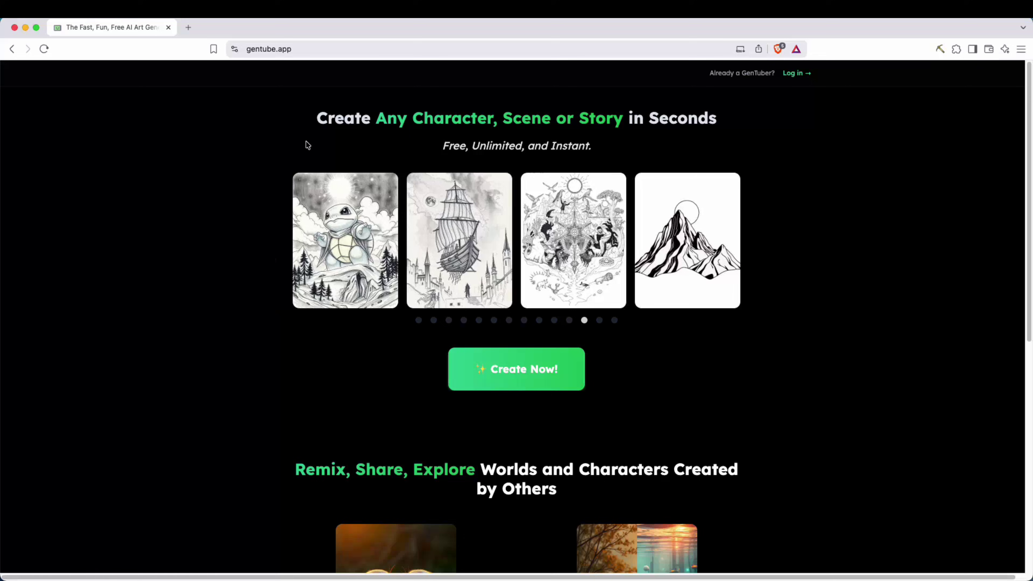
# Highlight the GenTube landing page headline and subtitle text, then scroll down
pyautogui.moveTo(317, 118); pyautogui.dragTo(717, 118)
pyautogui.moveTo(443, 146); pyautogui.dragTo(595, 147)
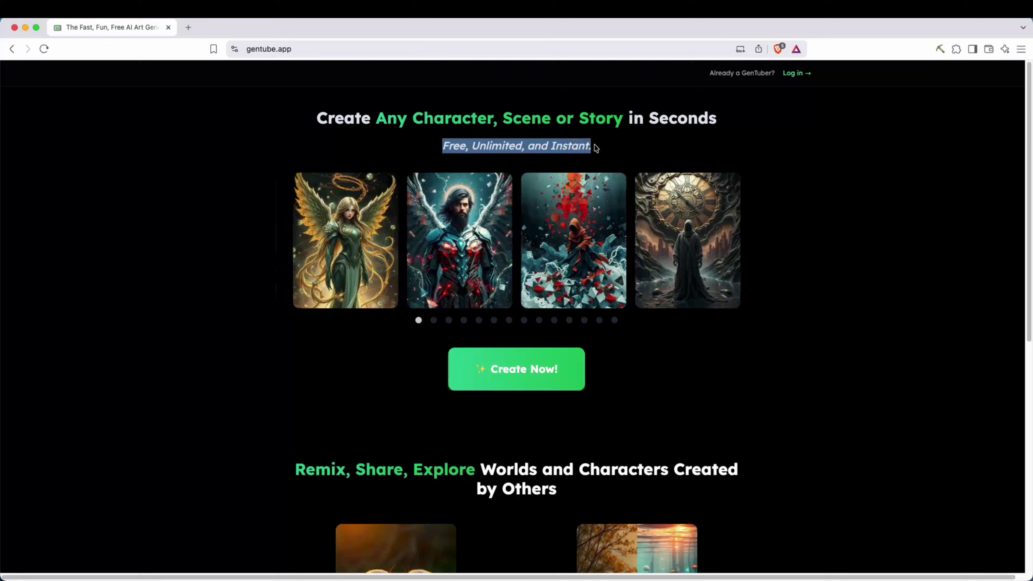
pyautogui.click(594, 145)
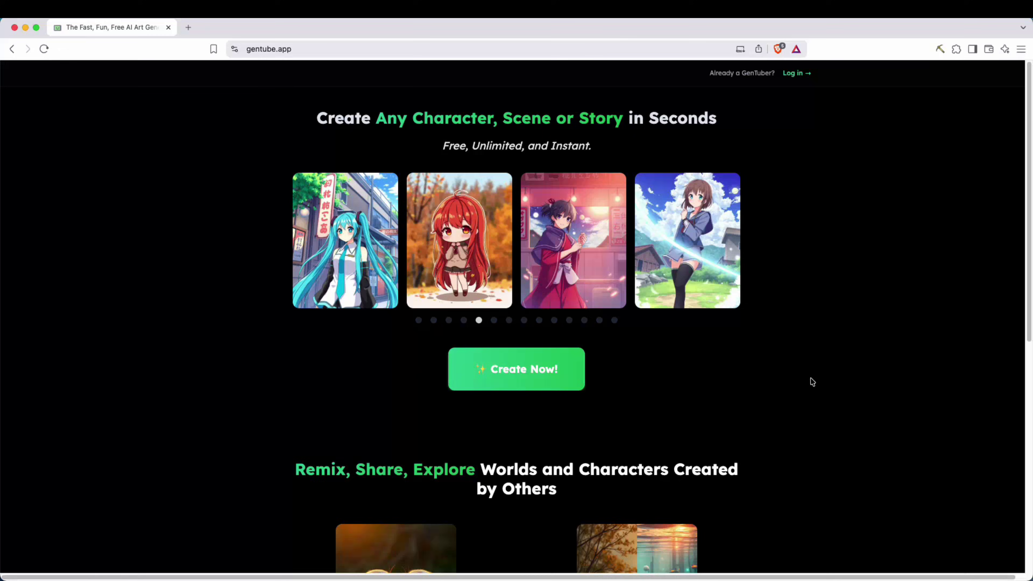
pyautogui.scroll(-8, 812, 381)
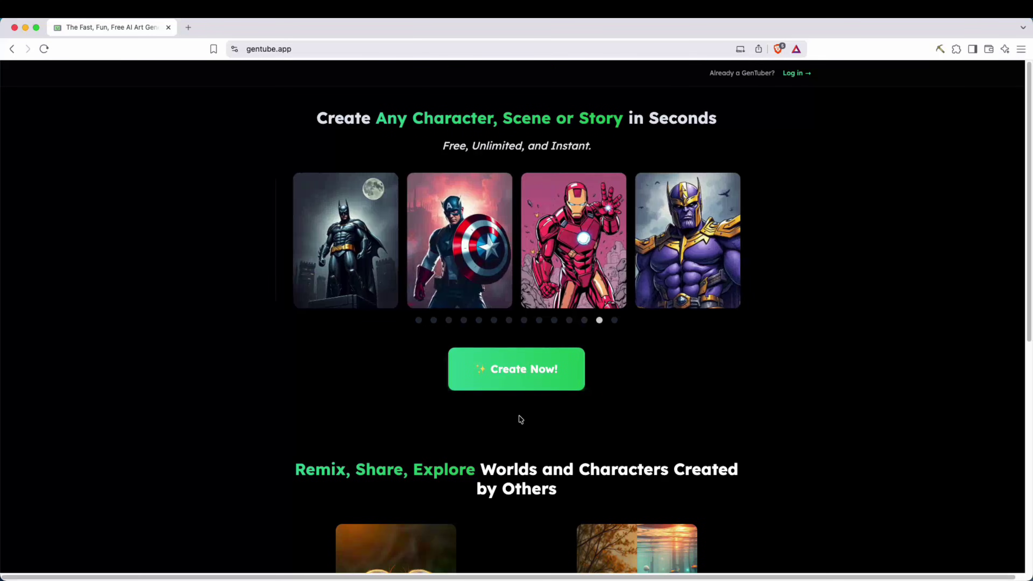
# Sign in to GenTube with Google from Create Now!
pyautogui.click(514, 380)
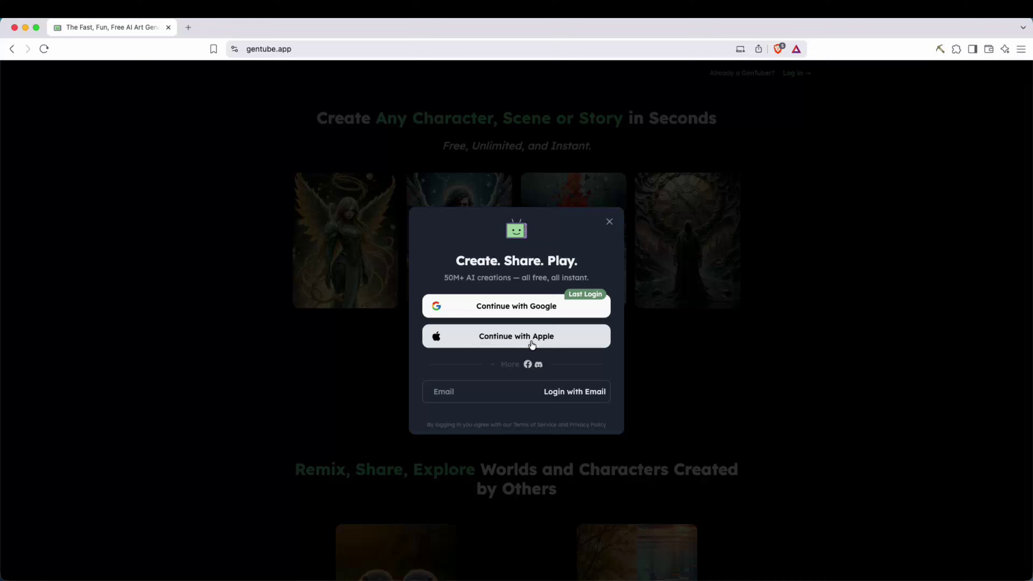
pyautogui.click(512, 365)
pyautogui.click(525, 354)
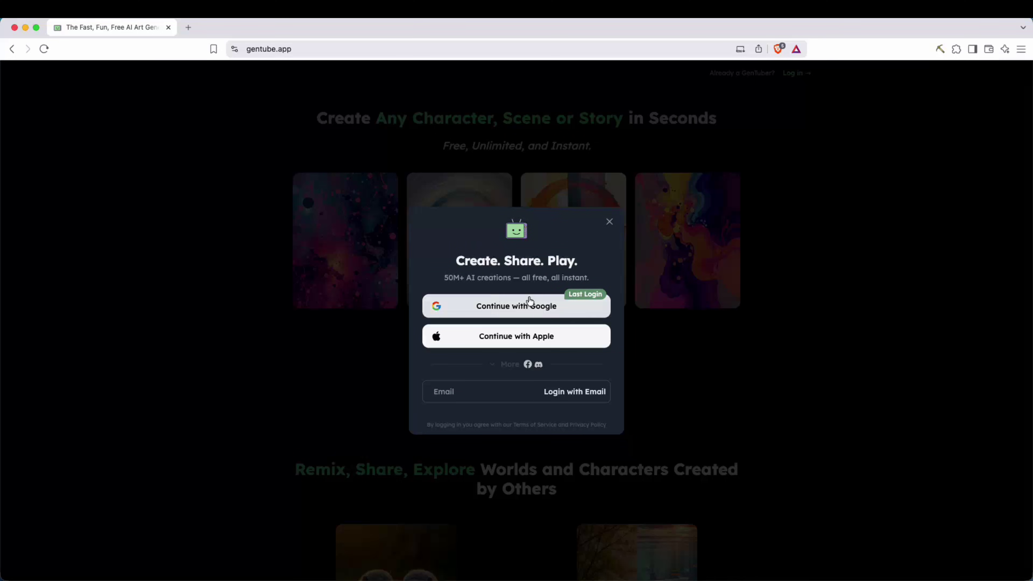
pyautogui.click(544, 306)
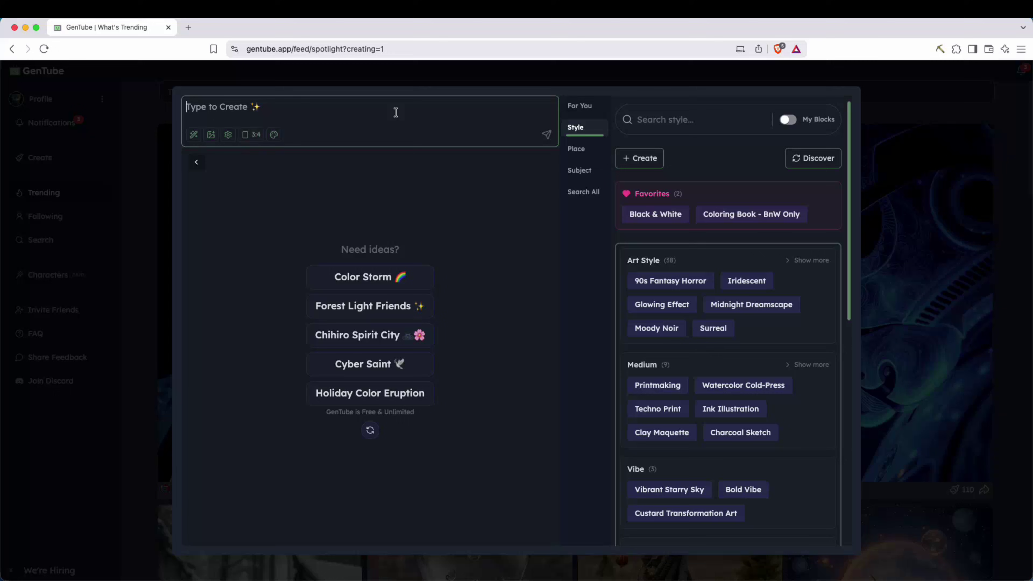
# Generate 'black and white bold and easy coloring page of cute bears', then regenerate twice
pyautogui.write('black and white bold and easy col')
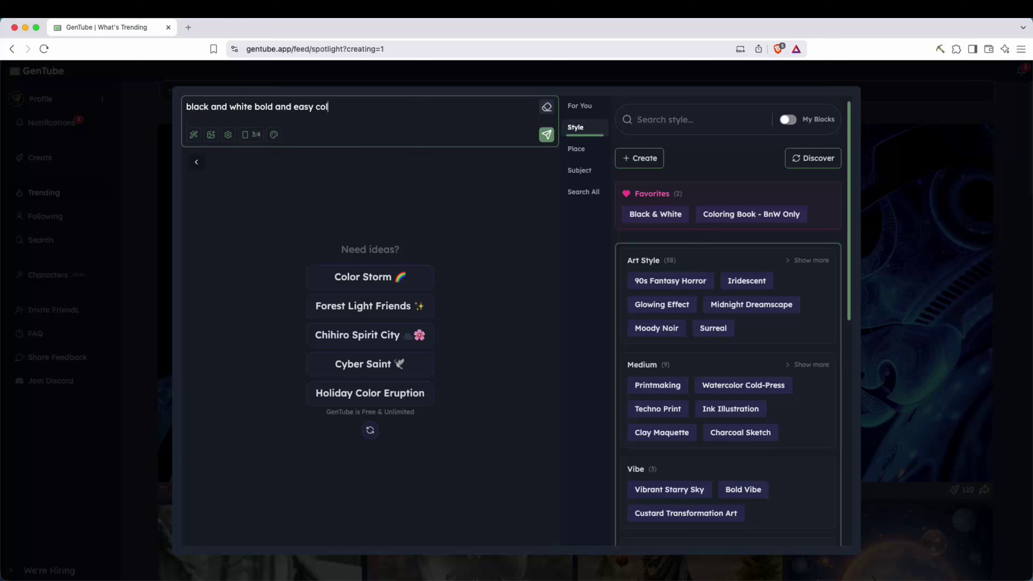
pyautogui.write('cute bears')
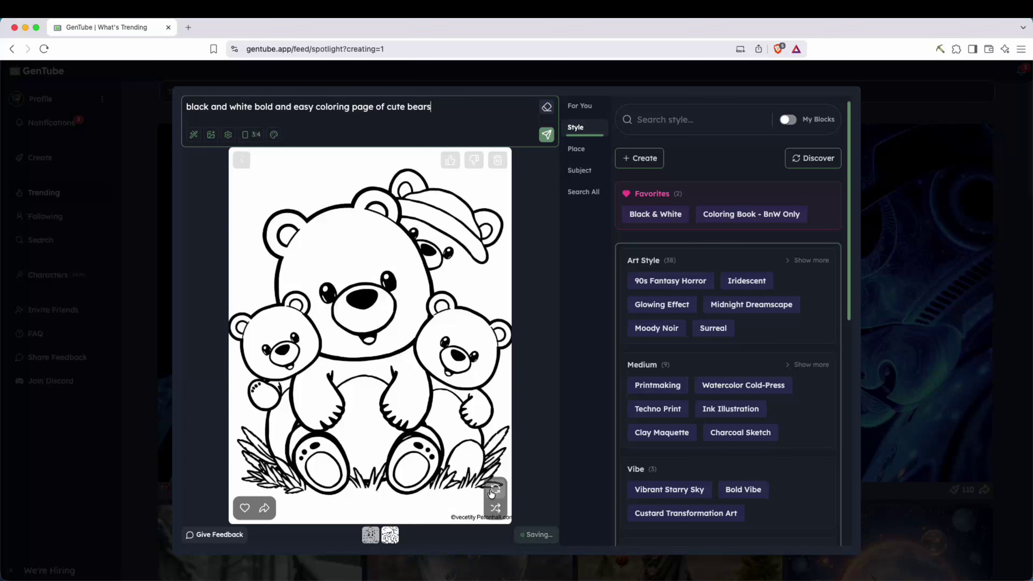
pyautogui.click(495, 488)
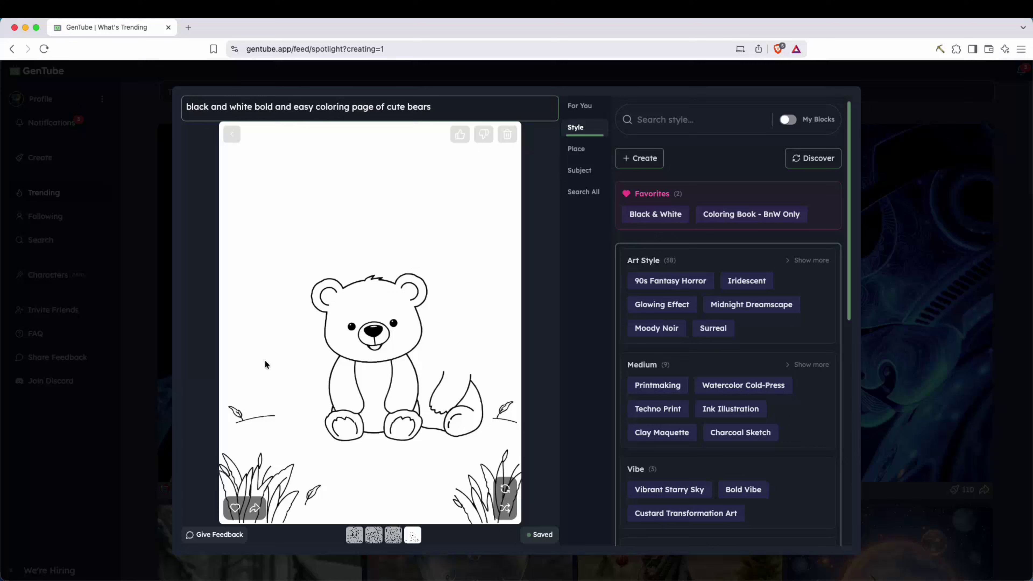
pyautogui.click(504, 488)
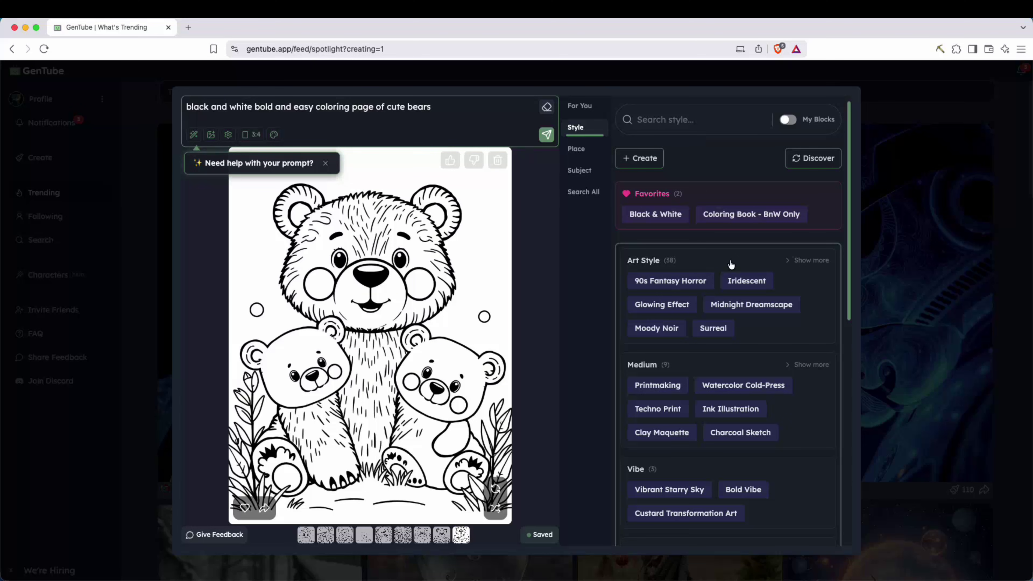
# Expand the Art Style, Medium and Color & Lighting style categories
pyautogui.scroll(-10, 719, 303)
pyautogui.scroll(8, 712, 293)
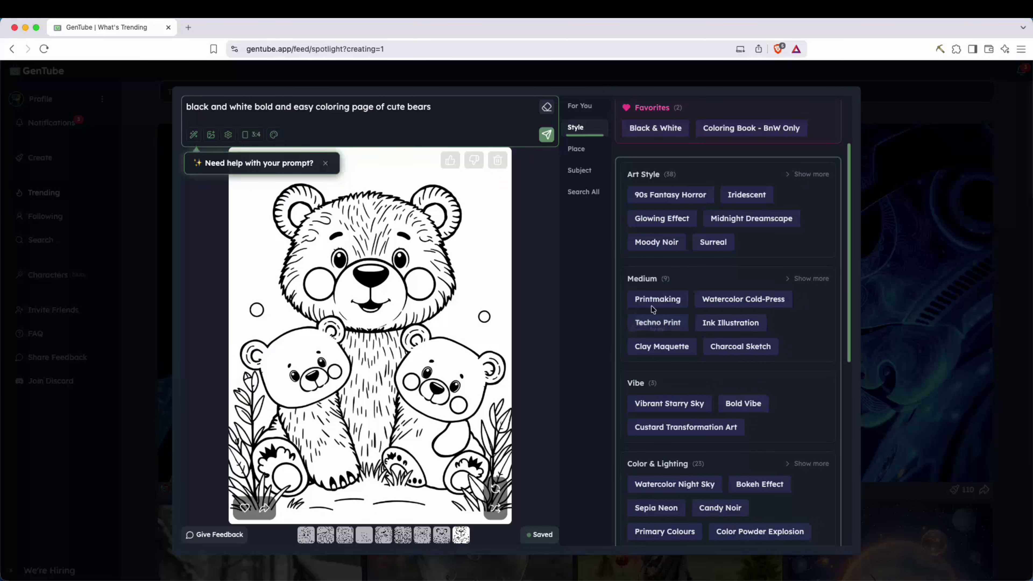
pyautogui.click(811, 174)
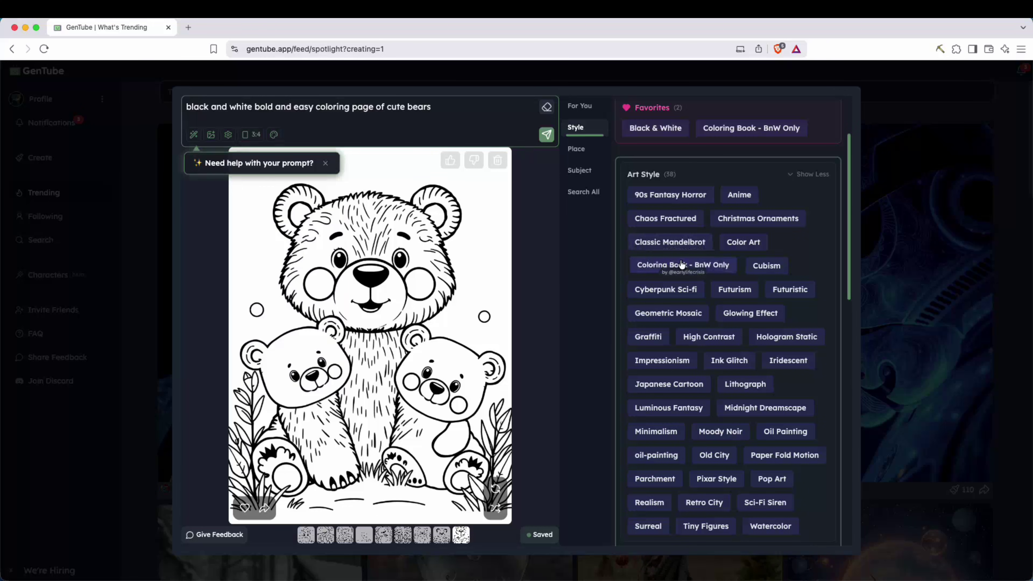
pyautogui.scroll(-5, 699, 289)
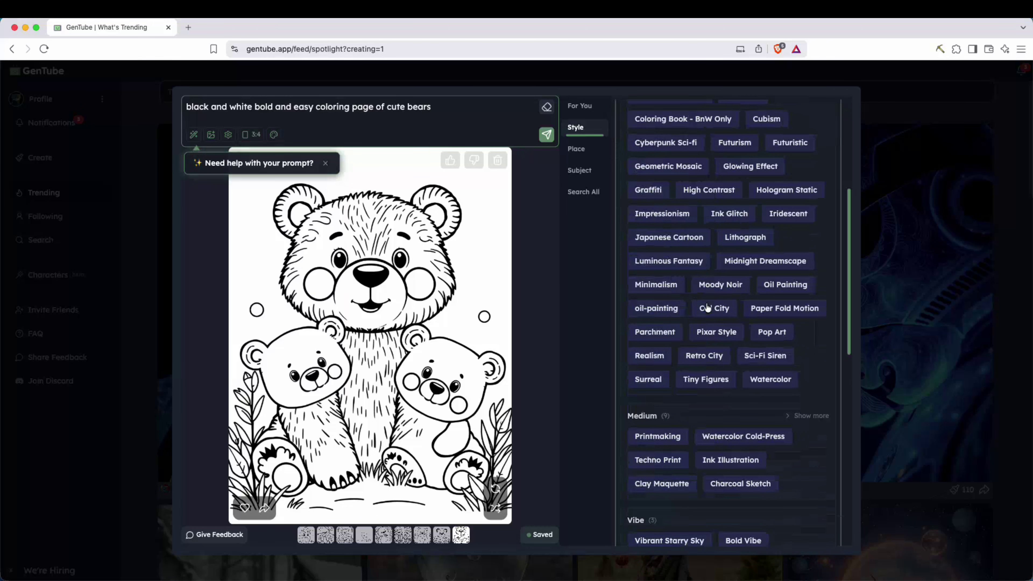
pyautogui.scroll(-4, 696, 331)
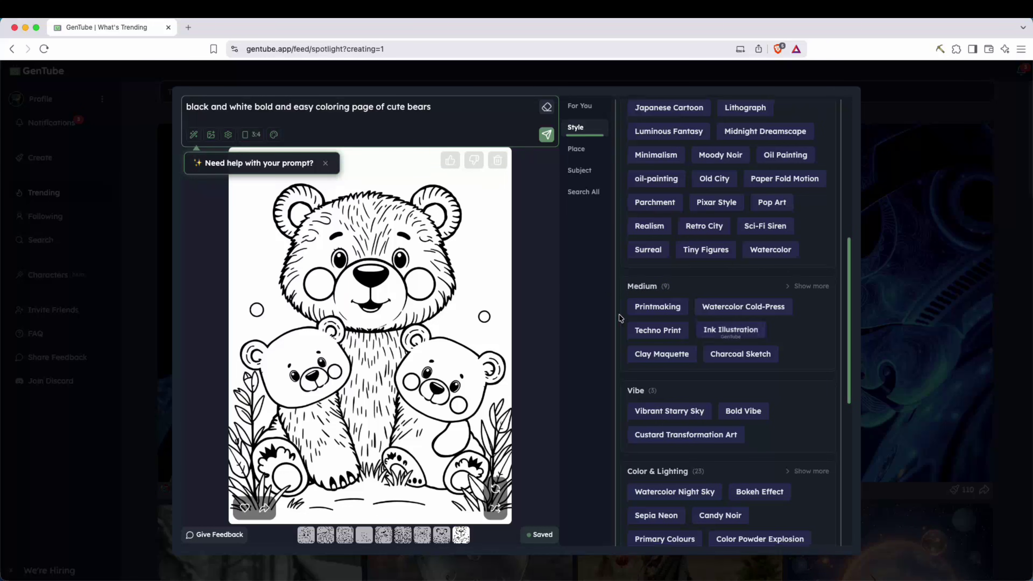
pyautogui.click(804, 286)
pyautogui.scroll(-4, 691, 317)
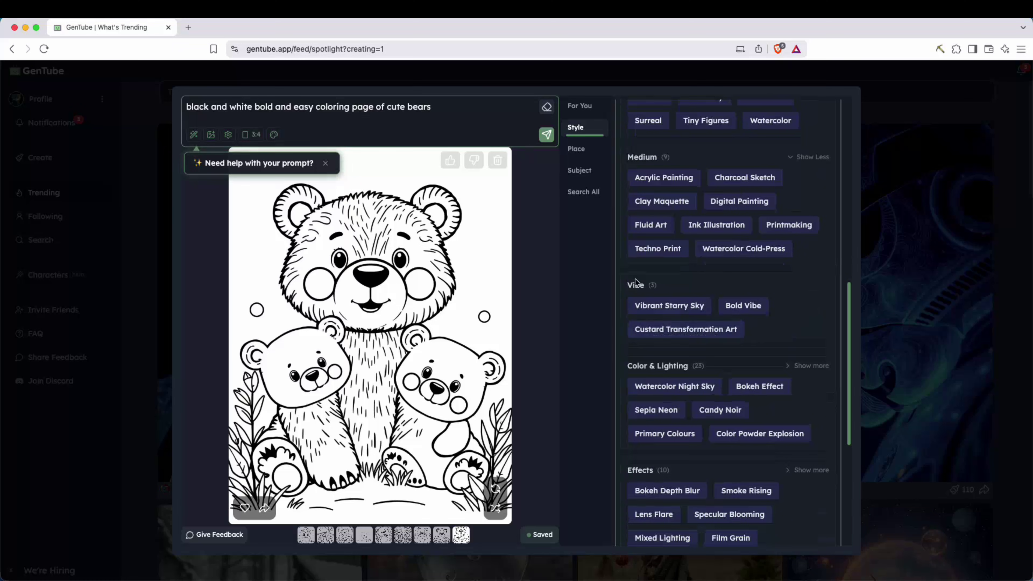
pyautogui.scroll(-2, 692, 318)
pyautogui.click(799, 301)
# Expand the Effects, Composition and All style categories
pyautogui.scroll(-2, 682, 323)
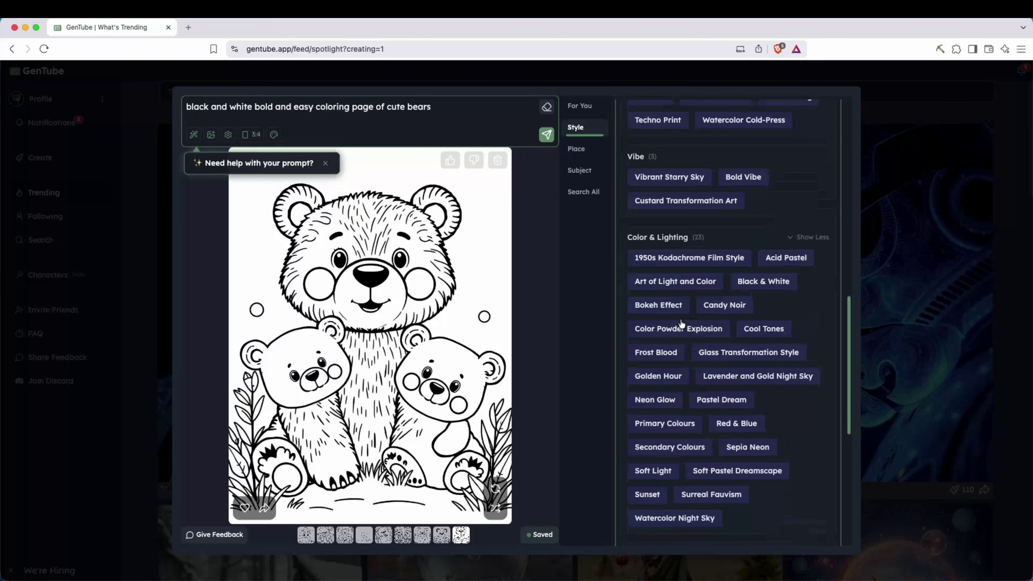
pyautogui.scroll(-8, 681, 324)
pyautogui.click(804, 296)
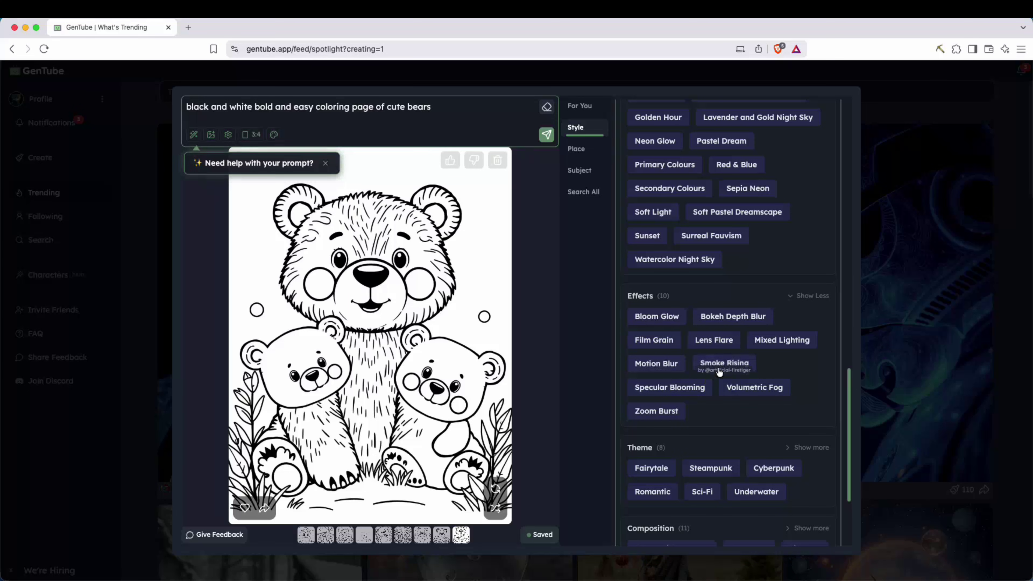
pyautogui.scroll(-5, 769, 364)
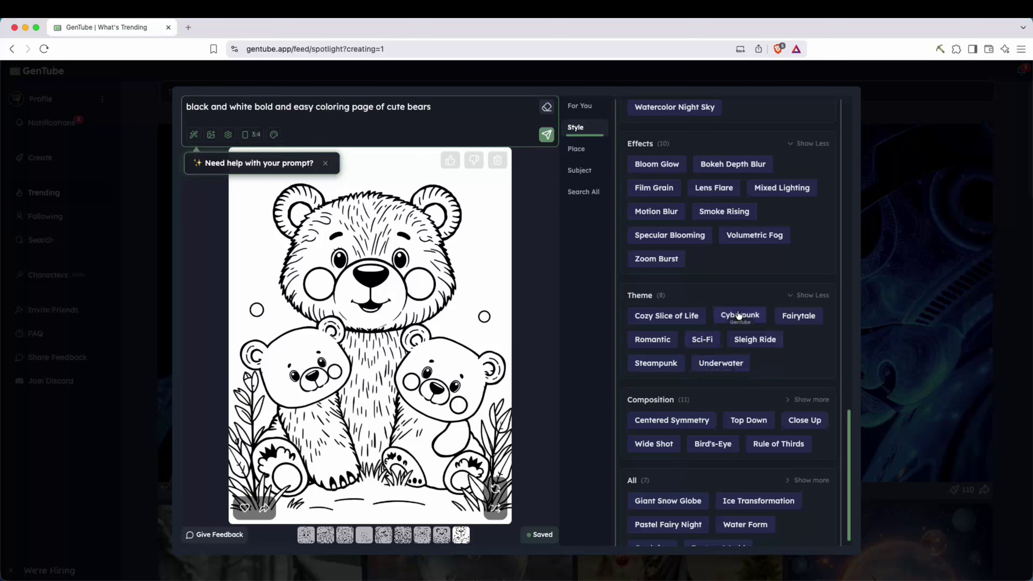
pyautogui.scroll(-1, 769, 366)
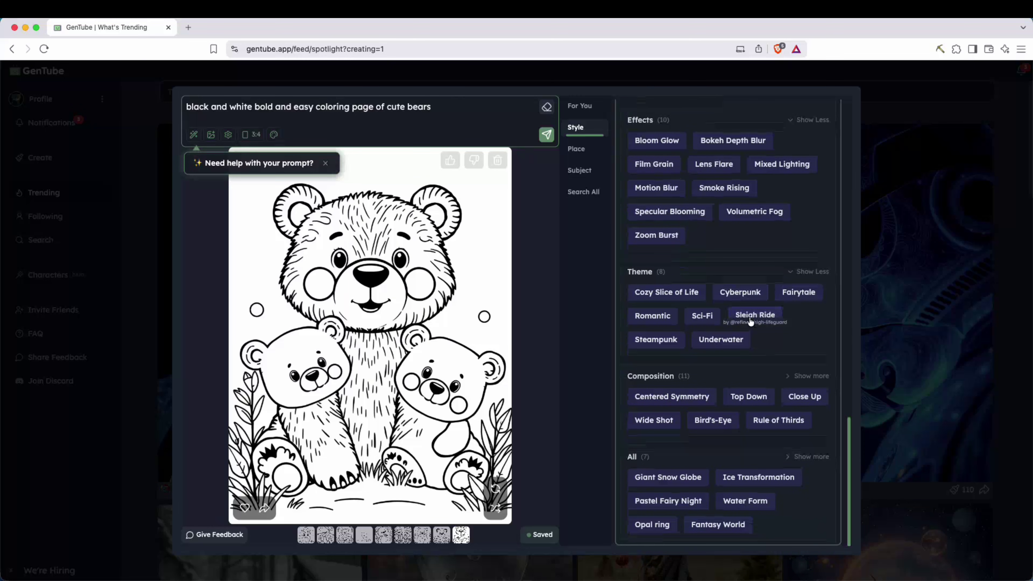
pyautogui.click(804, 372)
pyautogui.scroll(-3, 742, 373)
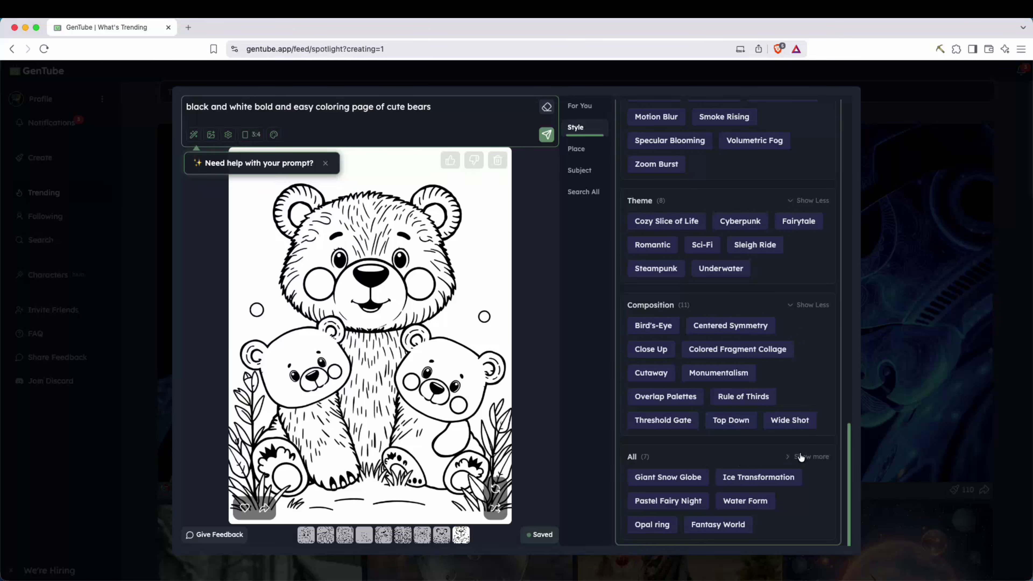
pyautogui.click(807, 456)
pyautogui.scroll(-1, 684, 483)
pyautogui.scroll(15, 714, 494)
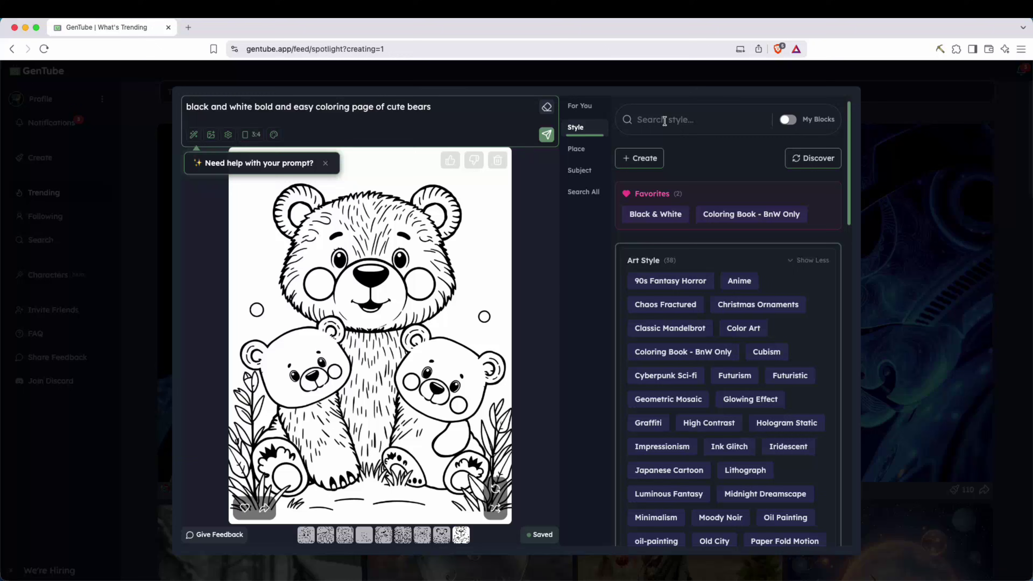
# Search 'black & white', apply Coloring Book - BnW Only and Black & White, then regenerate and shuffle
pyautogui.click(664, 121)
pyautogui.write('black')
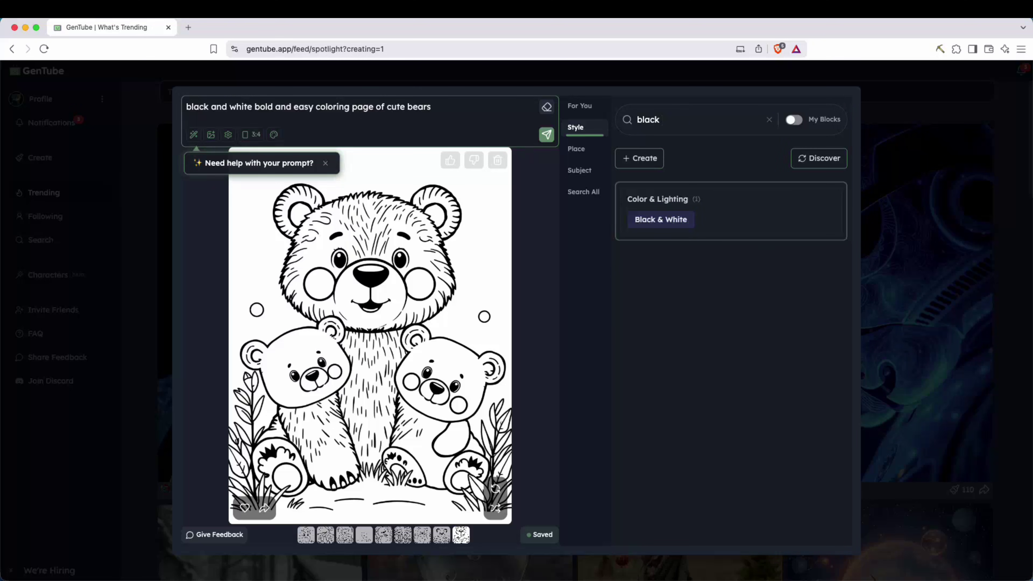
pyautogui.write(' & white')
pyautogui.click(668, 222)
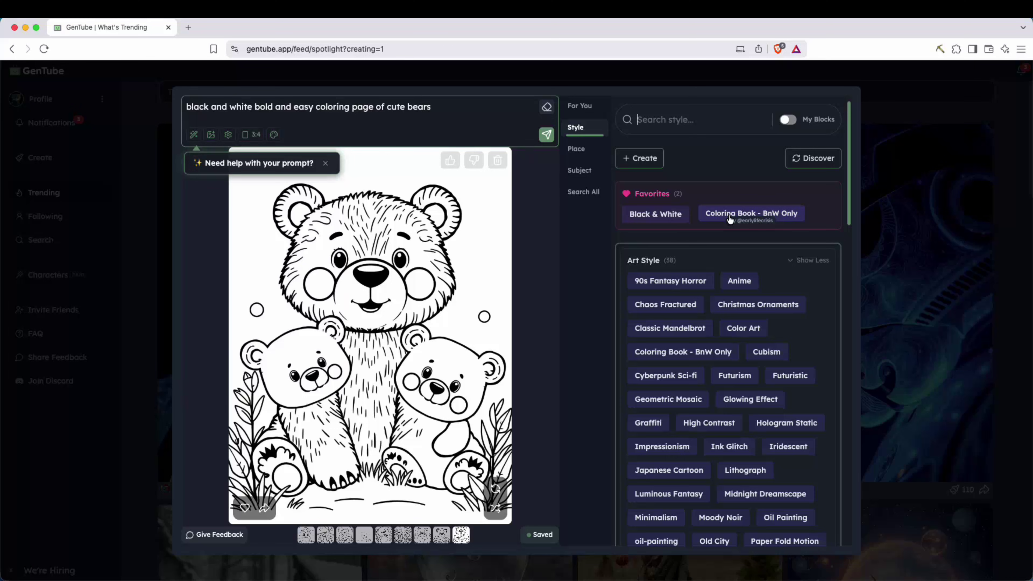
pyautogui.click(728, 221)
pyautogui.click(669, 220)
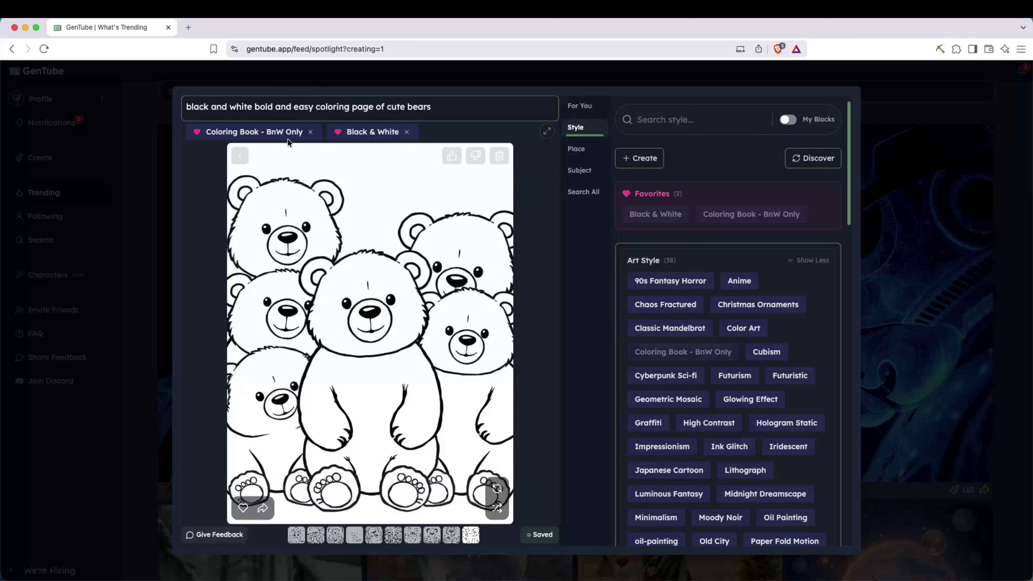
pyautogui.click(494, 488)
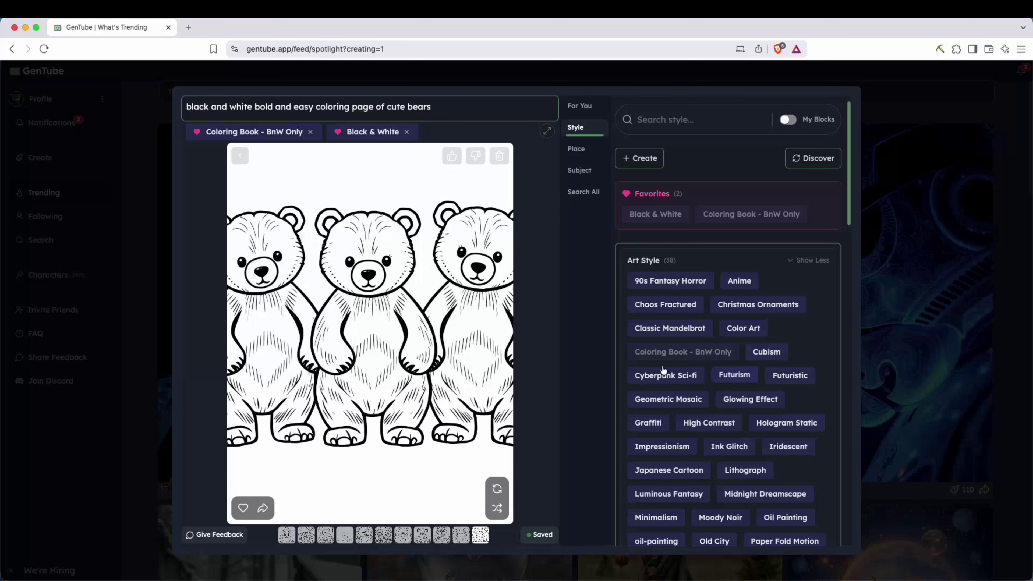
pyautogui.click(496, 489)
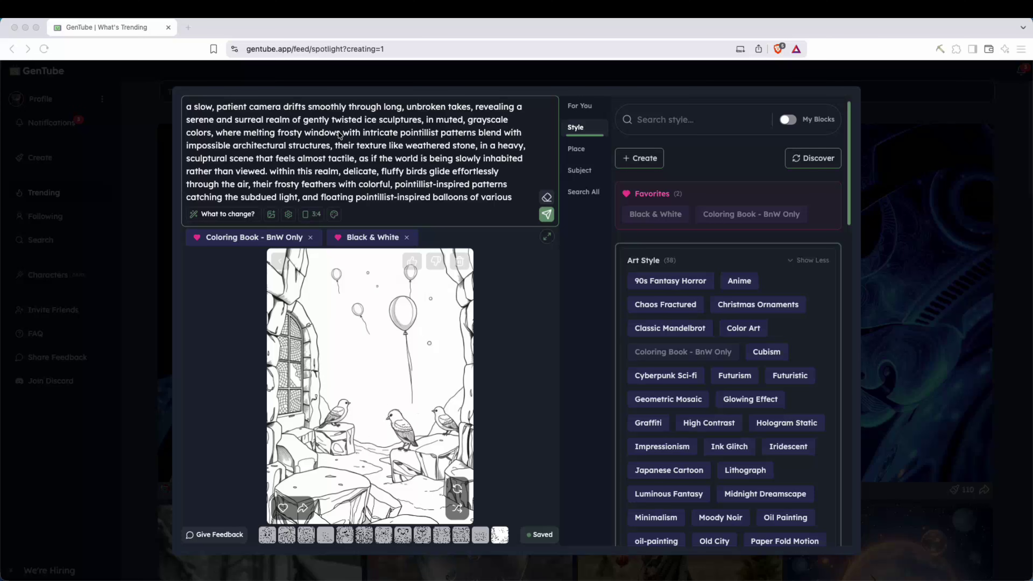
# Highlight the balloon-and-birds prompt's opening description and its stone-texture phrase
pyautogui.scroll(-3, 341, 136)
pyautogui.scroll(3, 327, 151)
pyautogui.click(252, 138)
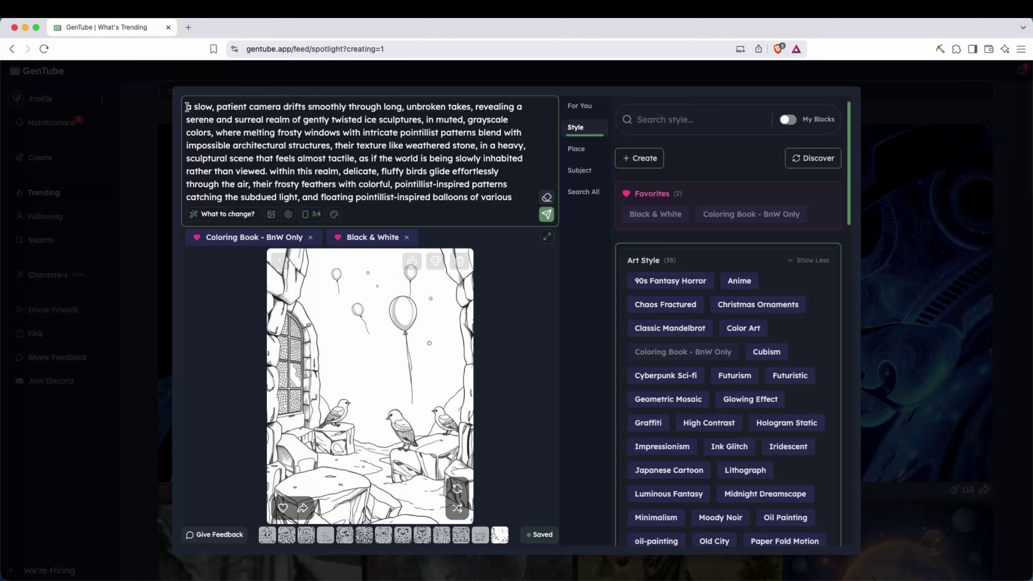
pyautogui.moveTo(185, 107); pyautogui.dragTo(477, 172)
pyautogui.scroll(-2, 487, 180)
pyautogui.scroll(5, 487, 179)
pyautogui.scroll(-5, 407, 171)
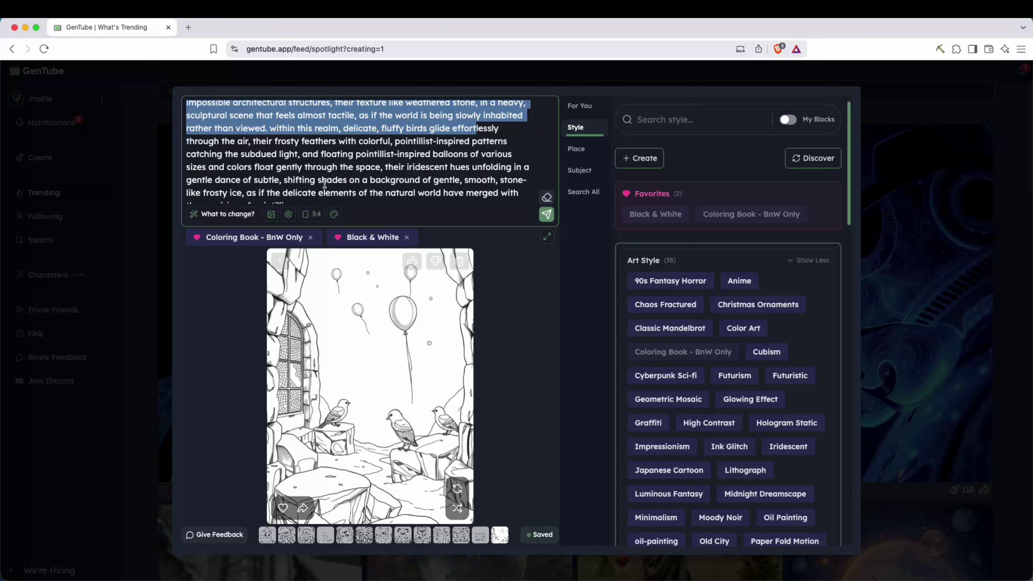
pyautogui.moveTo(317, 197); pyautogui.dragTo(244, 129)
pyautogui.click(245, 128)
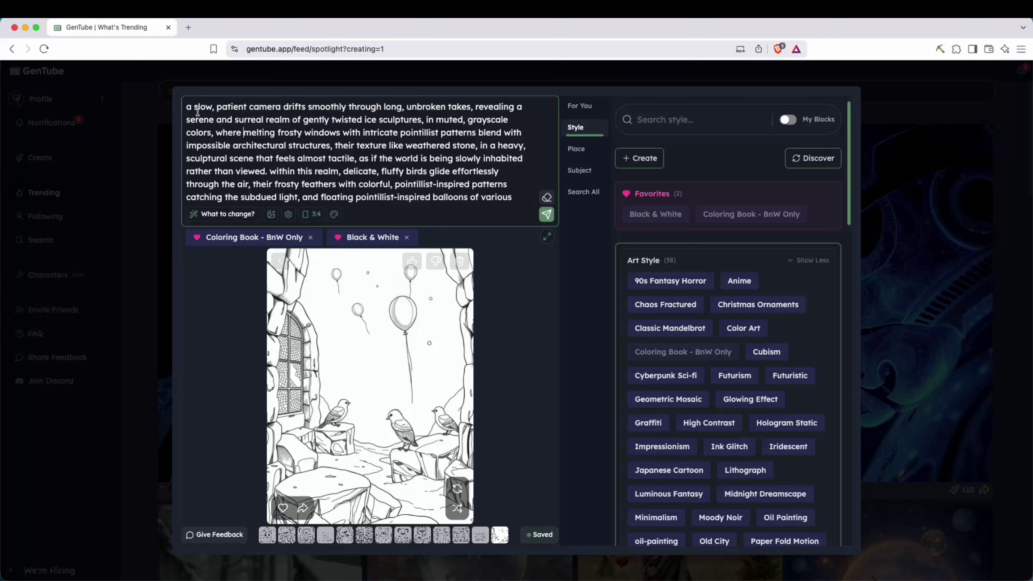
pyautogui.moveTo(187, 107); pyautogui.dragTo(506, 185)
pyautogui.moveTo(351, 145); pyautogui.dragTo(386, 145)
pyautogui.click(404, 166)
# Highlight the gliding birds, shifting shades and frosty ice phrases, then collapse the prompt and regenerate
pyautogui.moveTo(270, 116); pyautogui.dragTo(362, 181)
pyautogui.scroll(-2, 362, 179)
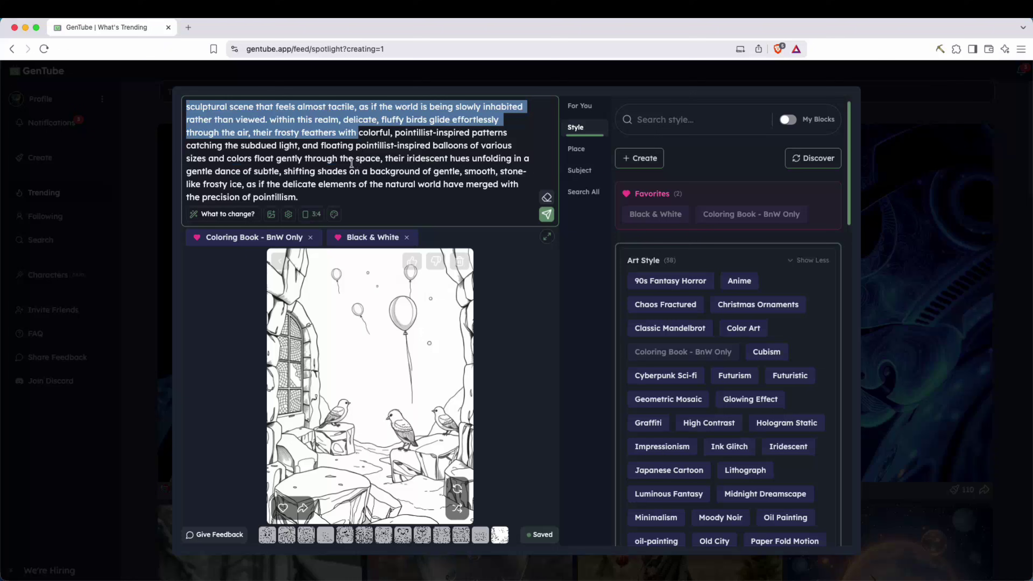
pyautogui.click(362, 178)
pyautogui.moveTo(283, 171); pyautogui.dragTo(476, 171)
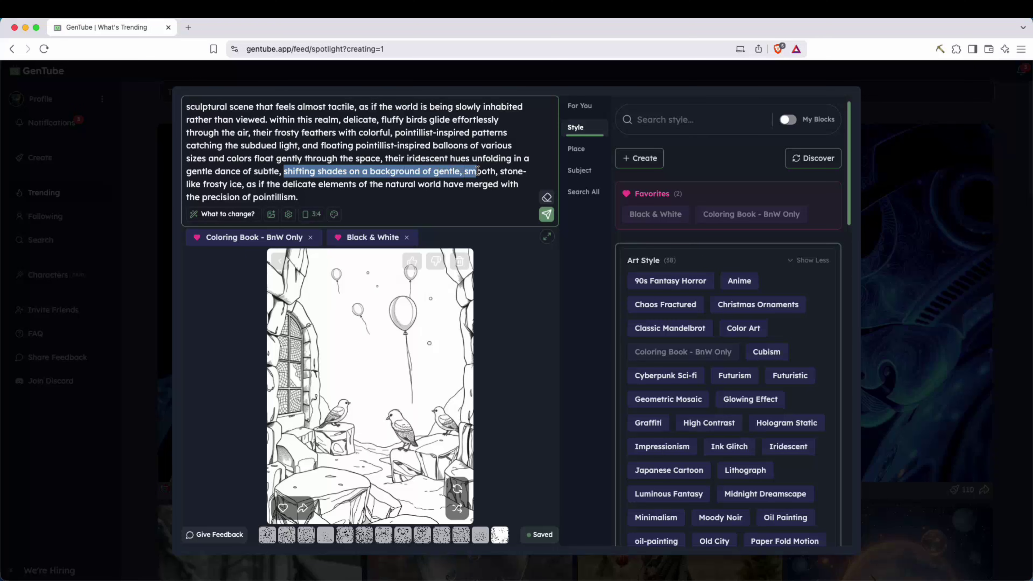
pyautogui.moveTo(209, 184); pyautogui.dragTo(458, 185)
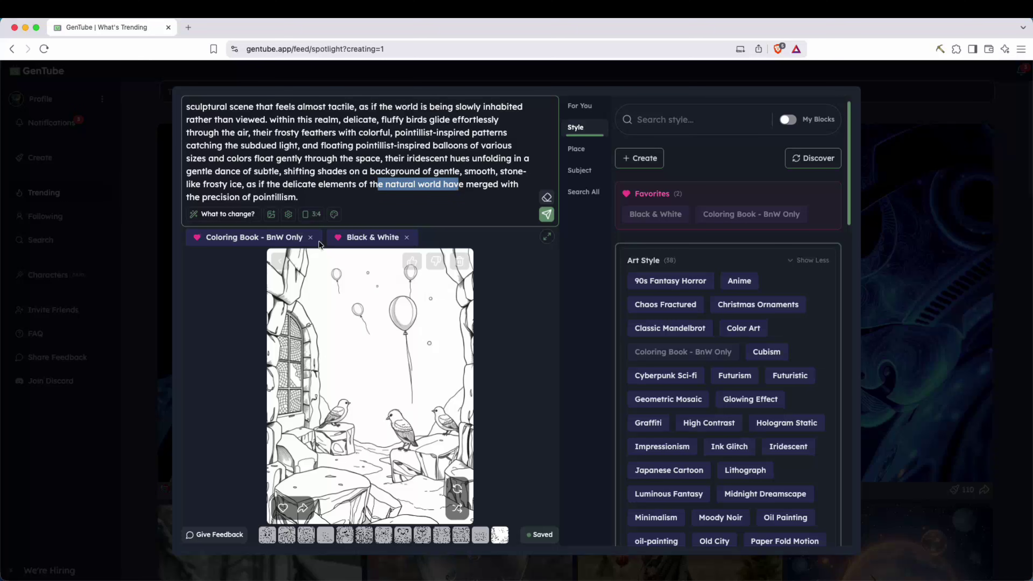
pyautogui.click(472, 348)
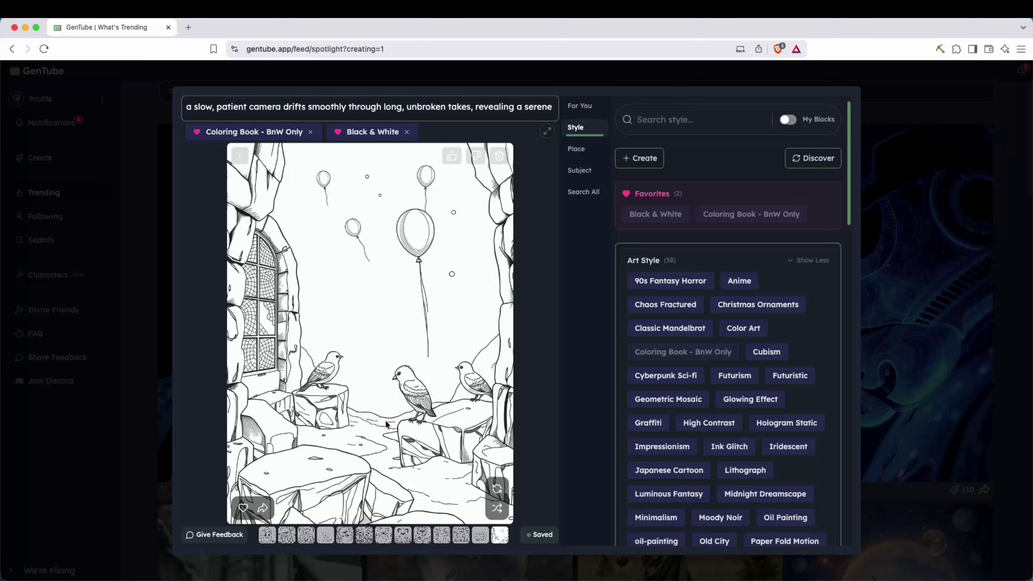
pyautogui.click(494, 490)
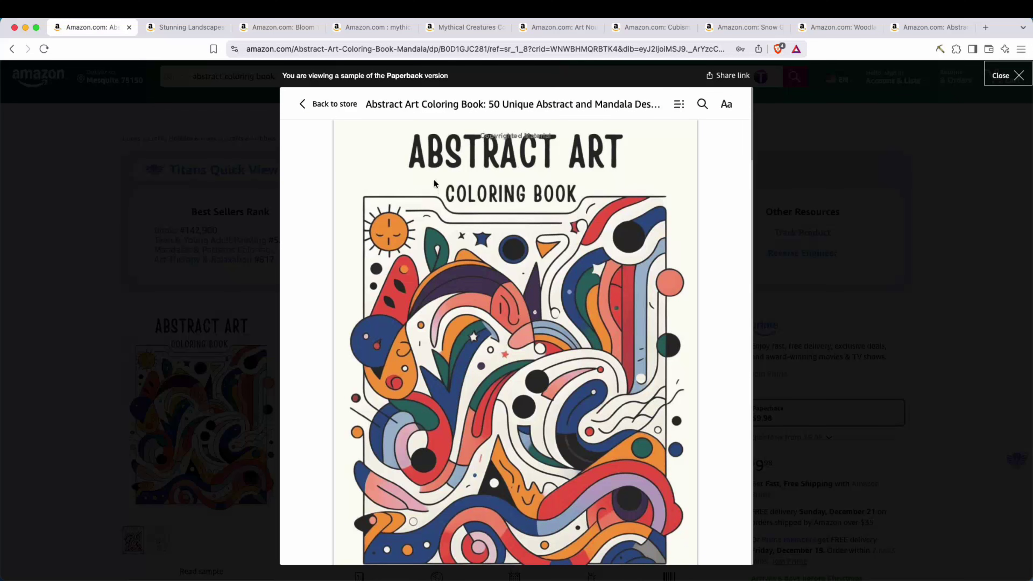
# Scroll through the Abstract Art Coloring Book sample pages and close the preview
pyautogui.scroll(-5, 523, 203)
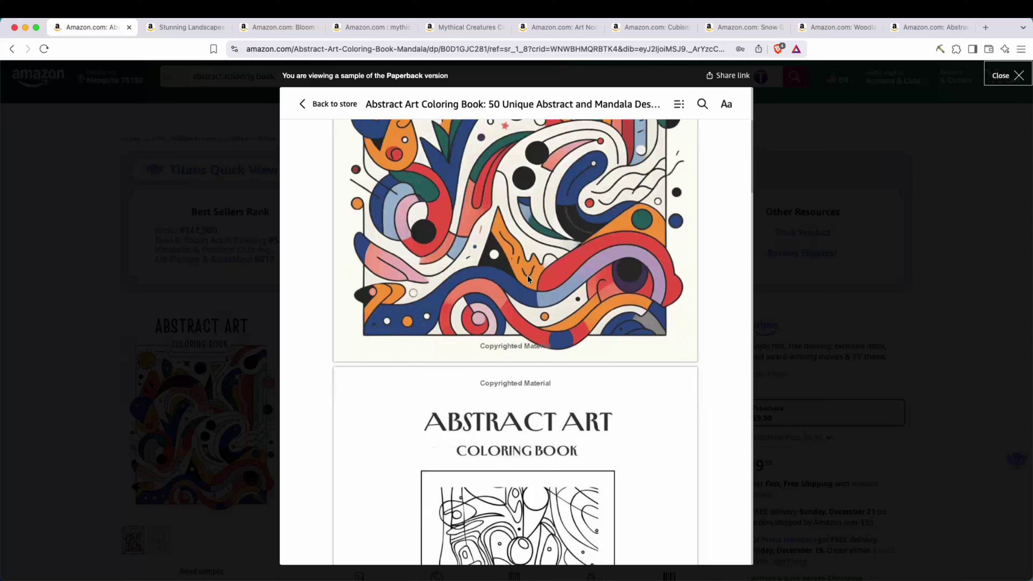
pyautogui.scroll(-20, 529, 277)
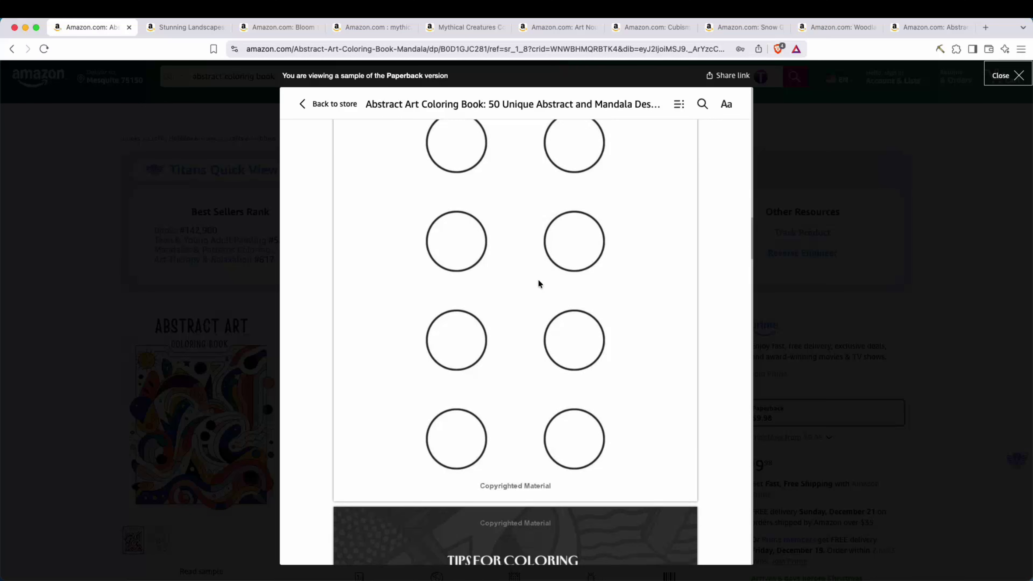
pyautogui.scroll(-15, 538, 280)
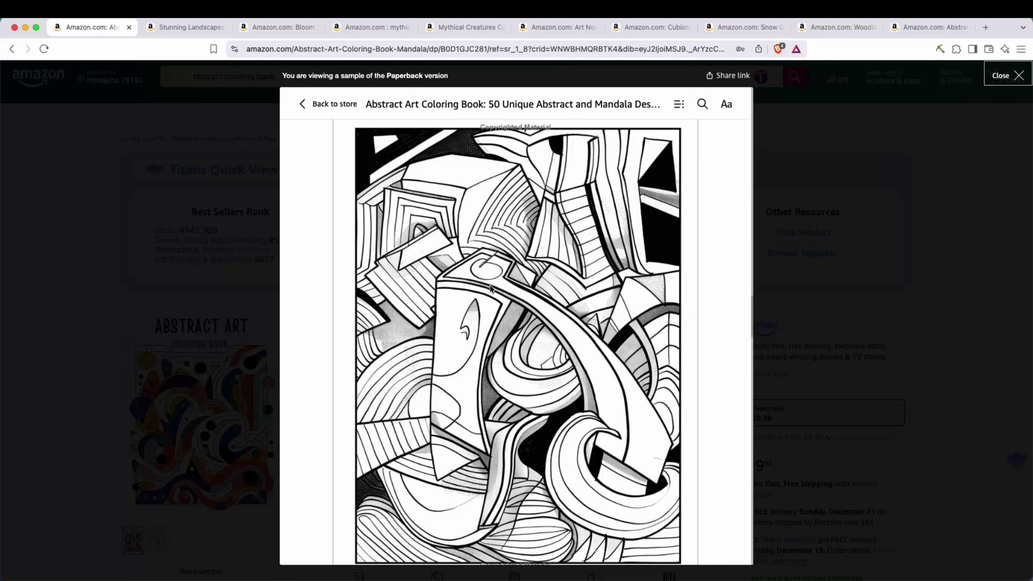
pyautogui.scroll(-15, 490, 289)
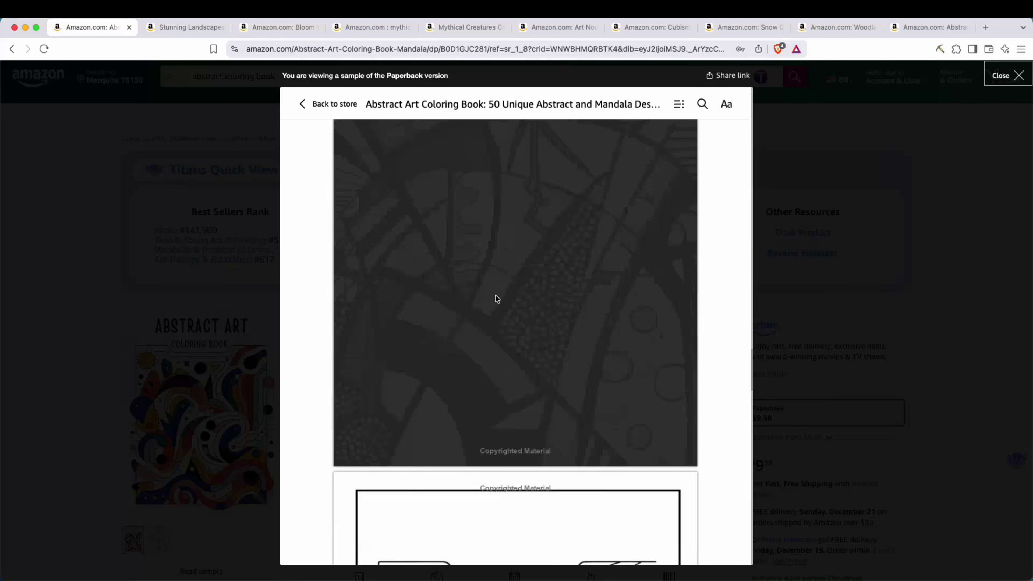
pyautogui.scroll(-10, 541, 290)
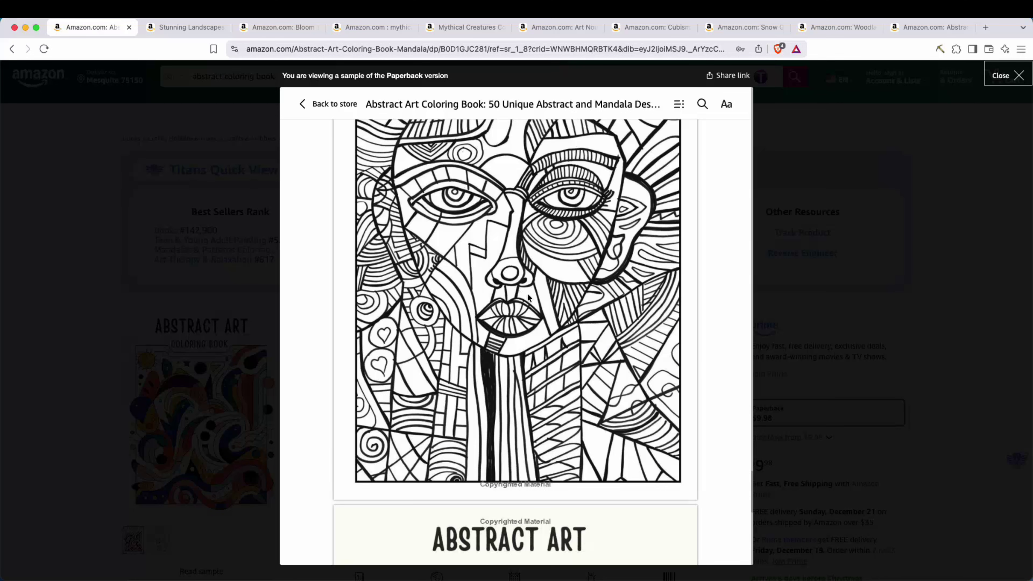
pyautogui.scroll(3, 555, 293)
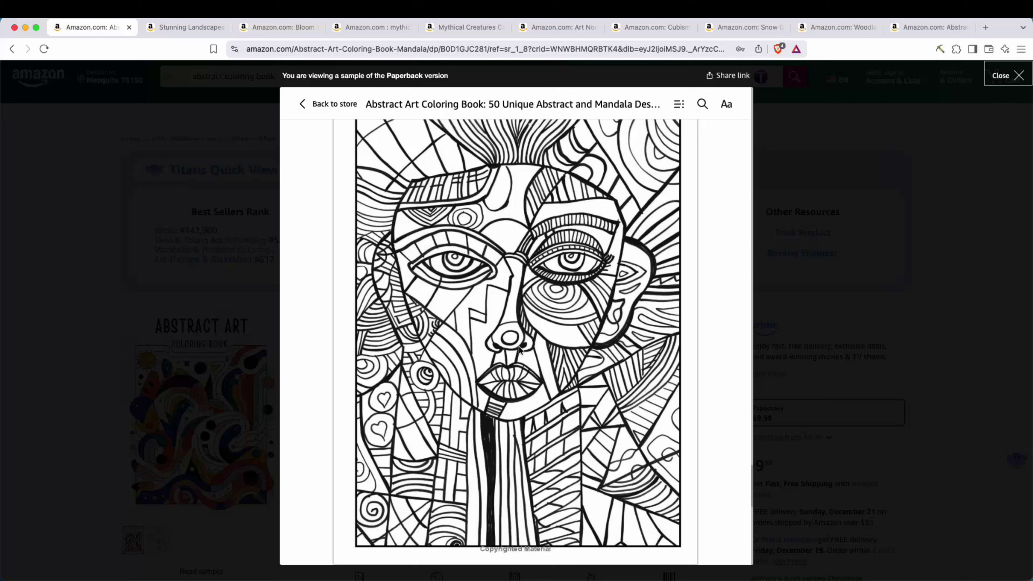
pyautogui.scroll(-10, 526, 348)
pyautogui.scroll(5, 526, 347)
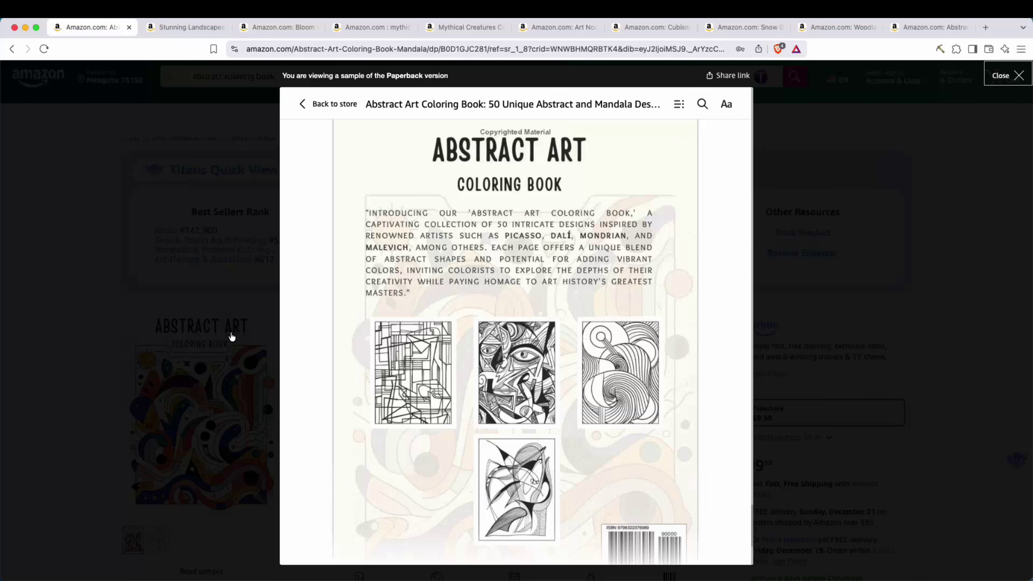
pyautogui.click(244, 330)
# Highlight the Books Best Sellers Rank and the $155 - $232 30 Day Royalties estimate
pyautogui.moveTo(177, 230); pyautogui.dragTo(213, 231)
pyautogui.click(215, 232)
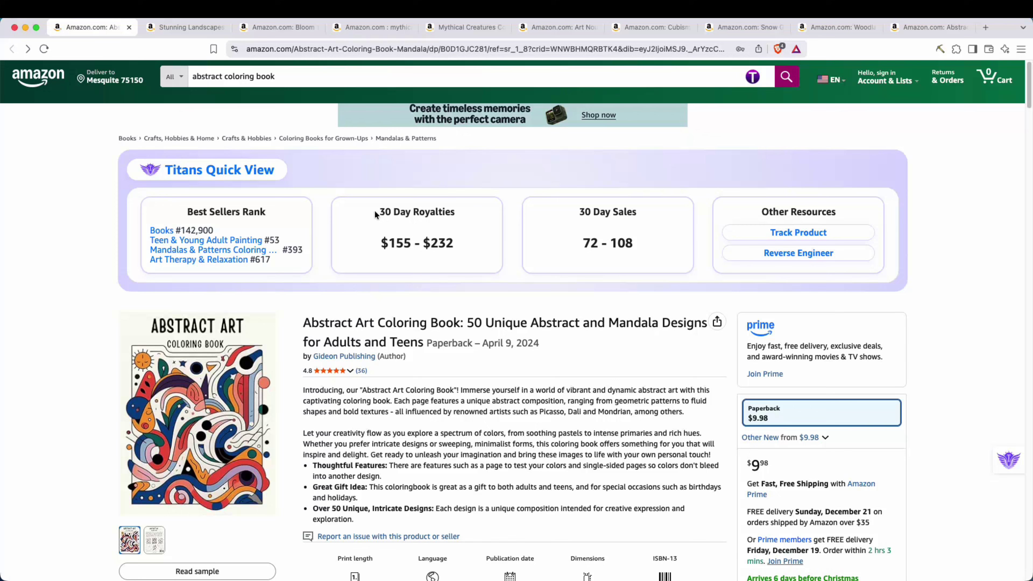
pyautogui.moveTo(374, 214); pyautogui.dragTo(460, 214)
pyautogui.click(463, 229)
pyautogui.moveTo(381, 244); pyautogui.dragTo(454, 244)
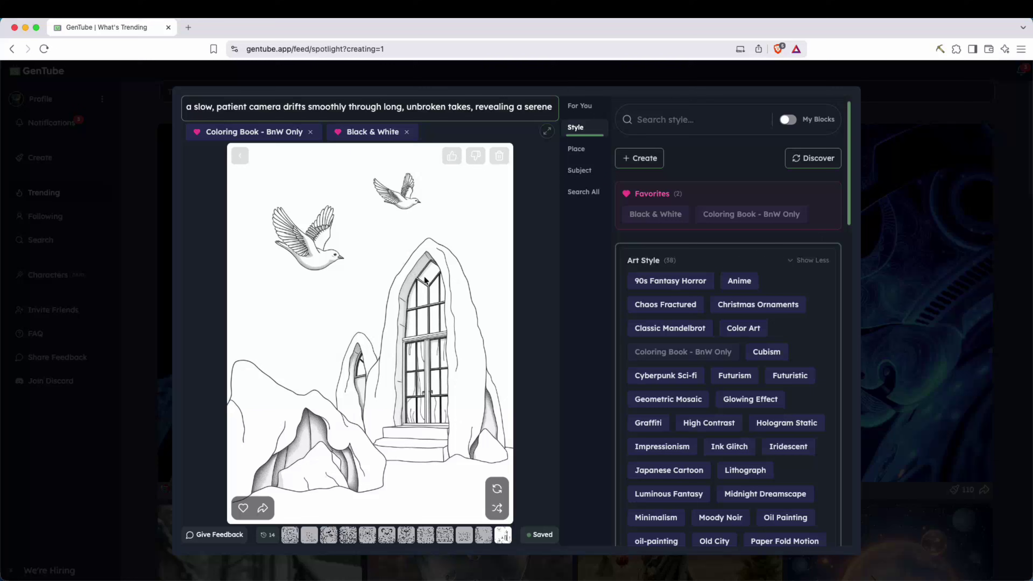
# Regenerate the balloon-and-bird coloring page three more times
pyautogui.click(498, 489)
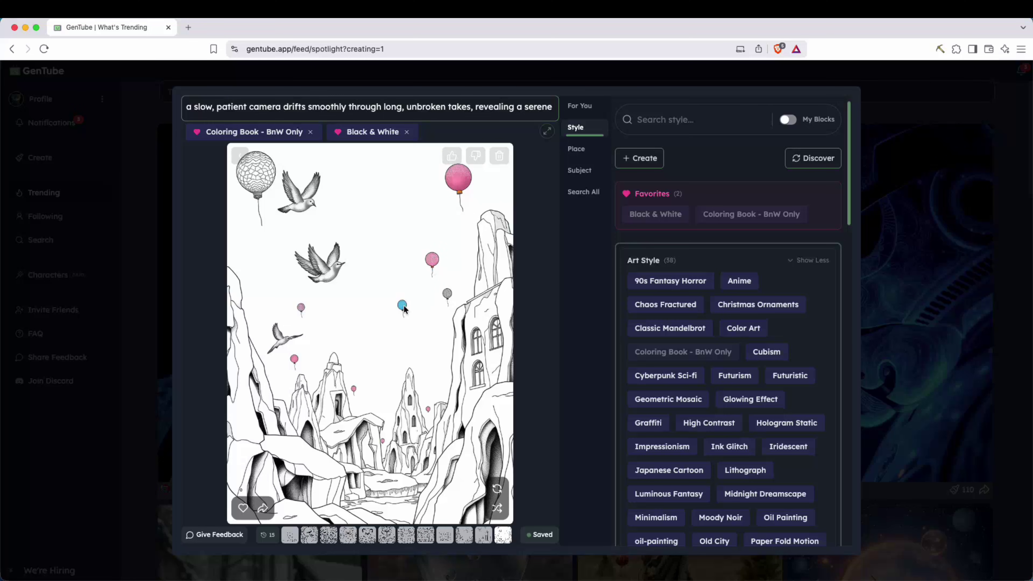
pyautogui.click(497, 488)
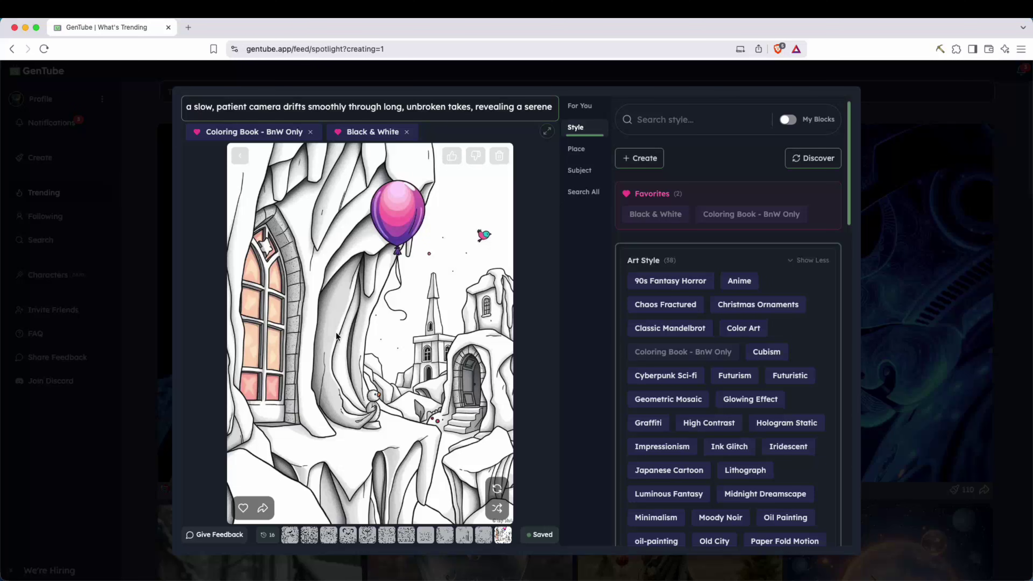
pyautogui.click(499, 479)
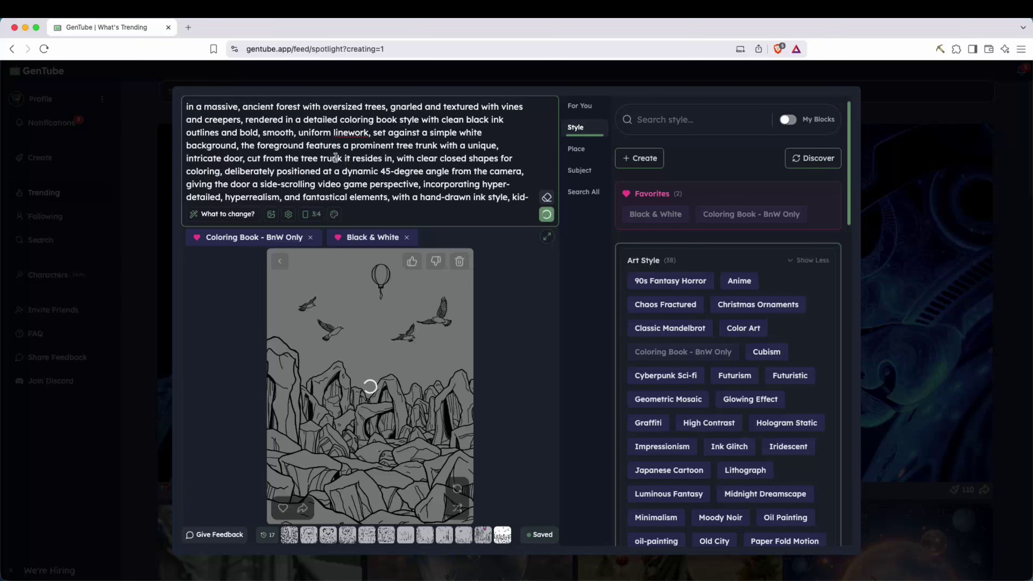
# Highlight the ancient-forest tree-trunk door prompt, then collapse it to show the gnarled tree page
pyautogui.moveTo(206, 107); pyautogui.dragTo(442, 180)
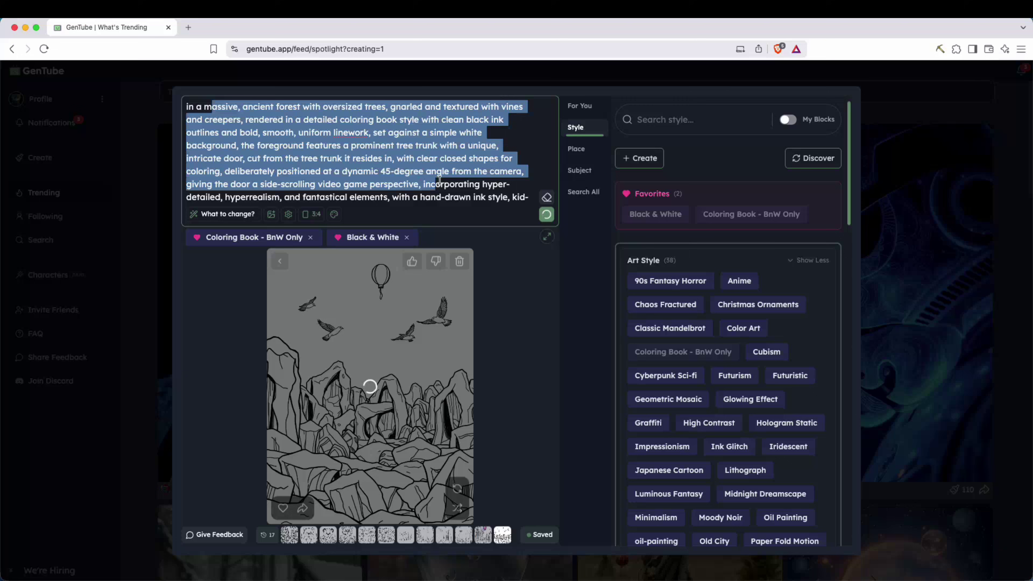
pyautogui.scroll(-2, 441, 175)
pyautogui.scroll(2, 441, 176)
pyautogui.click(193, 109)
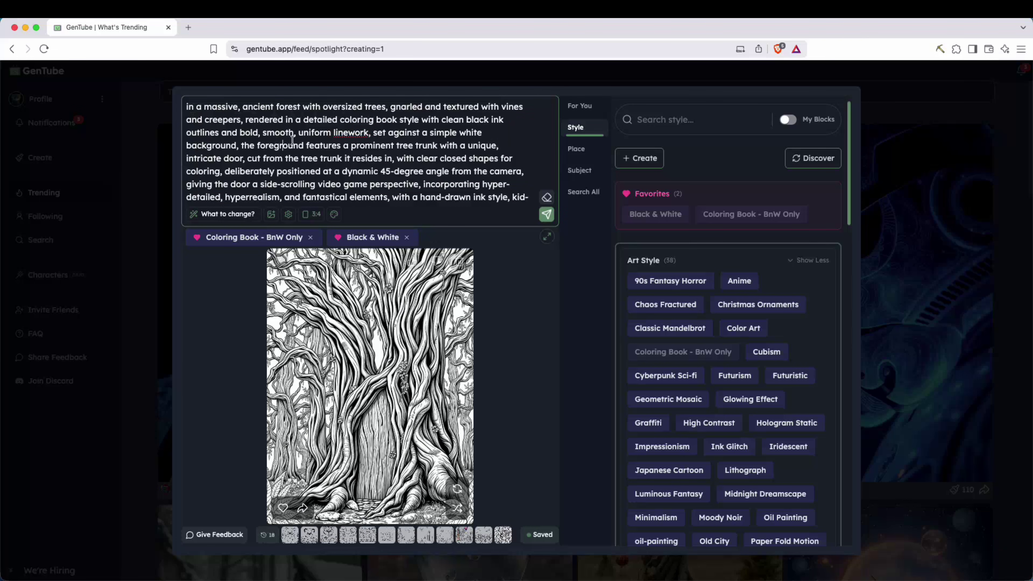
pyautogui.scroll(-2, 438, 162)
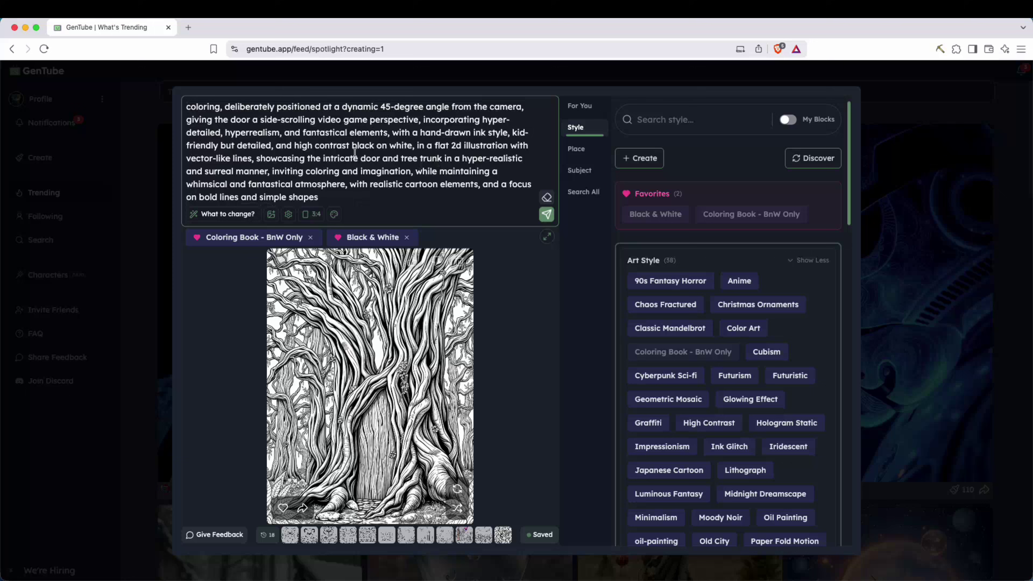
pyautogui.moveTo(199, 121); pyautogui.dragTo(417, 192)
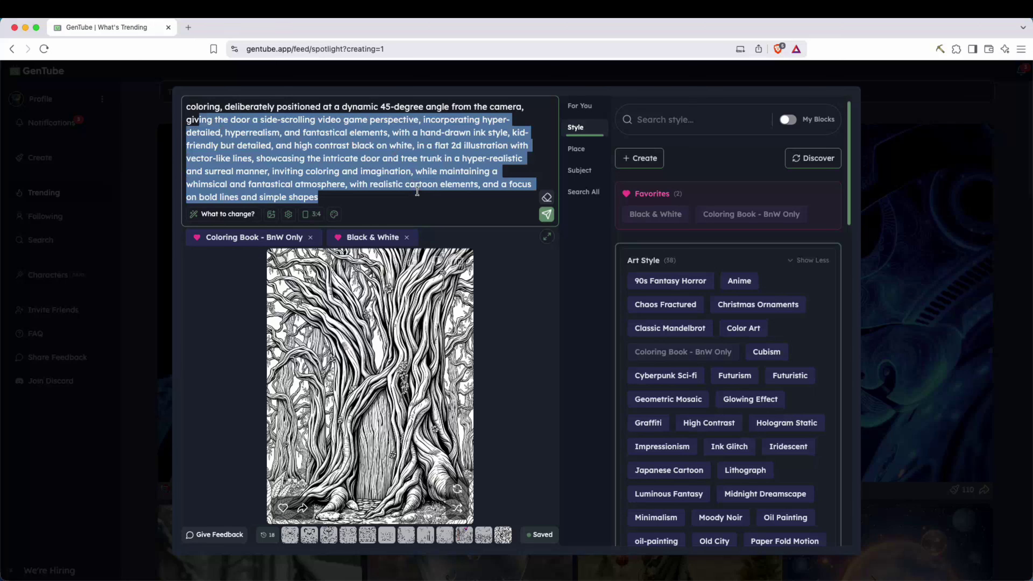
pyautogui.click(506, 317)
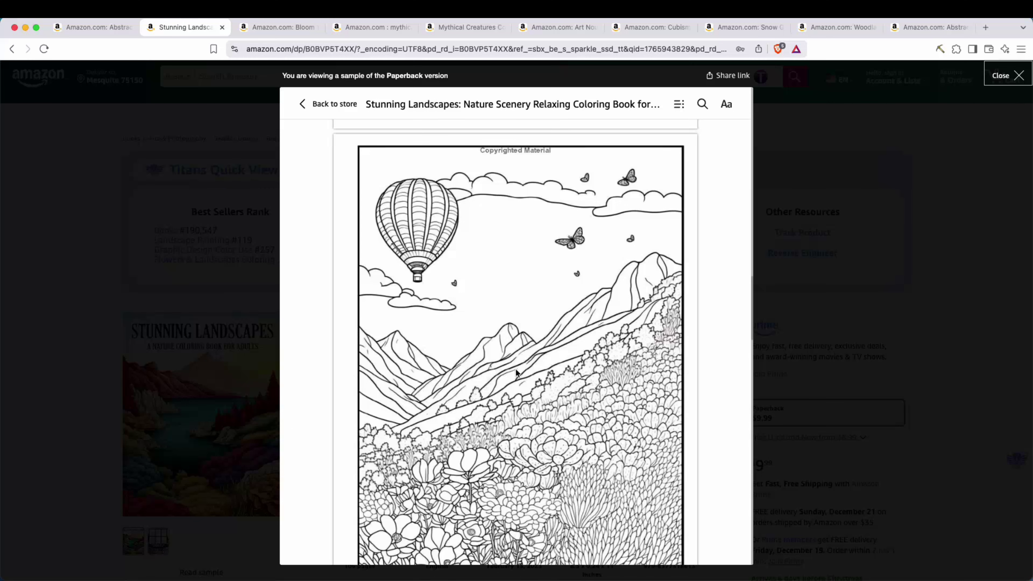
# Scroll through the Stunning Landscapes sample pages and close the reader
pyautogui.scroll(-20, 515, 372)
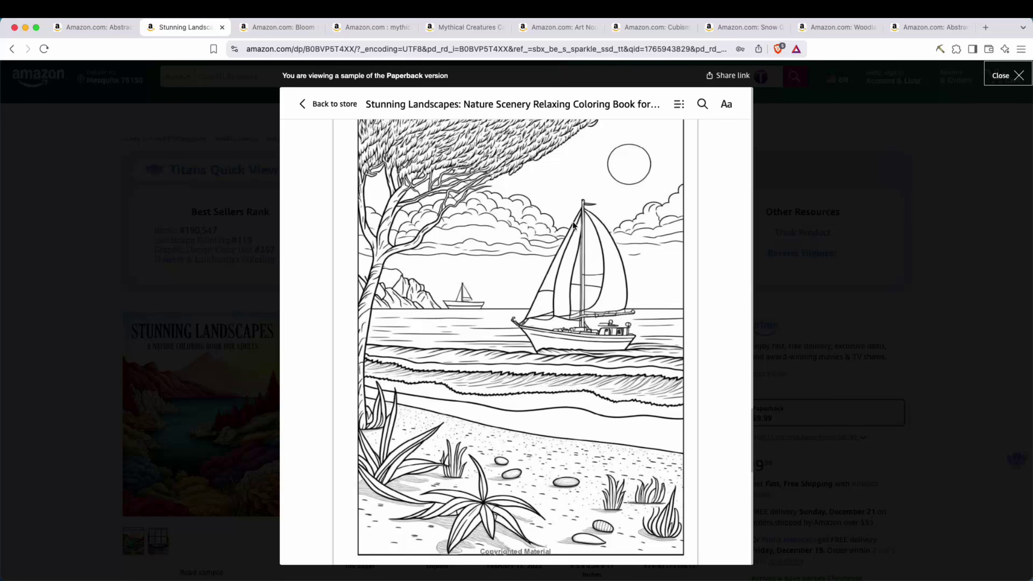
pyautogui.scroll(-8, 590, 307)
pyautogui.scroll(-2, 588, 306)
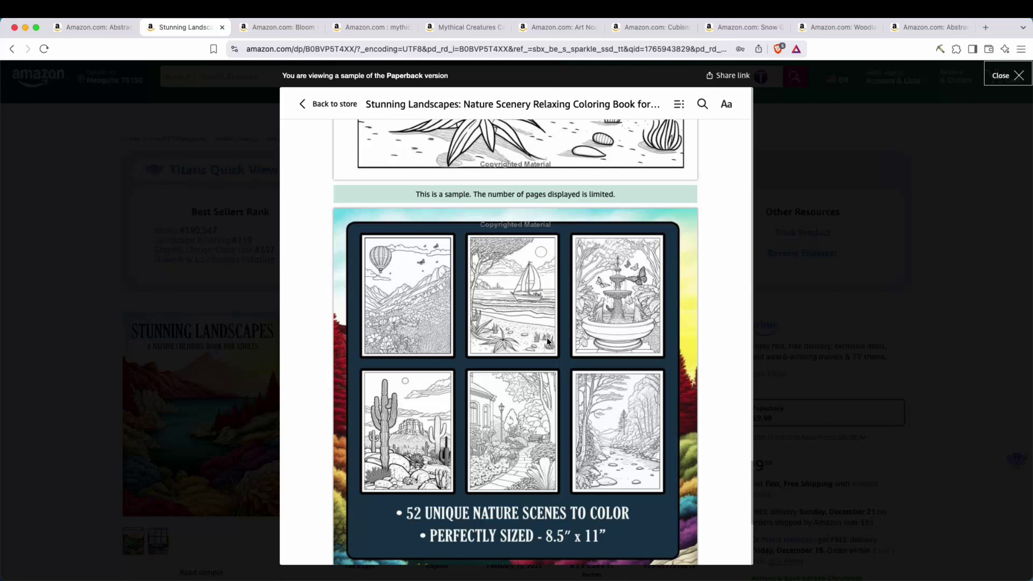
pyautogui.click(96, 371)
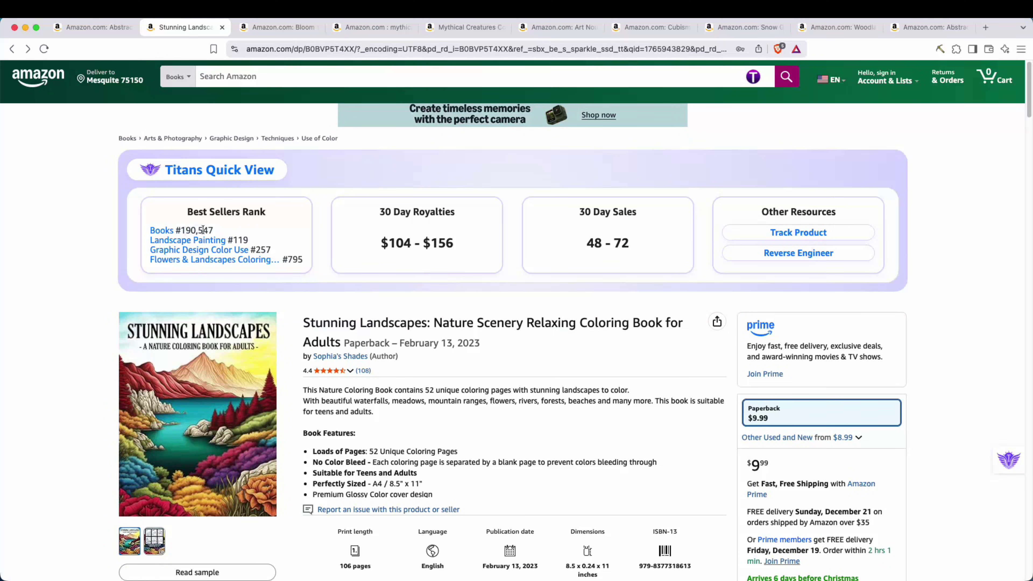
# Highlight the Best Sellers Rank, the 30 Day Royalties heading and the $156 figure
pyautogui.moveTo(175, 231); pyautogui.dragTo(197, 230)
pyautogui.tripleClick(393, 215)
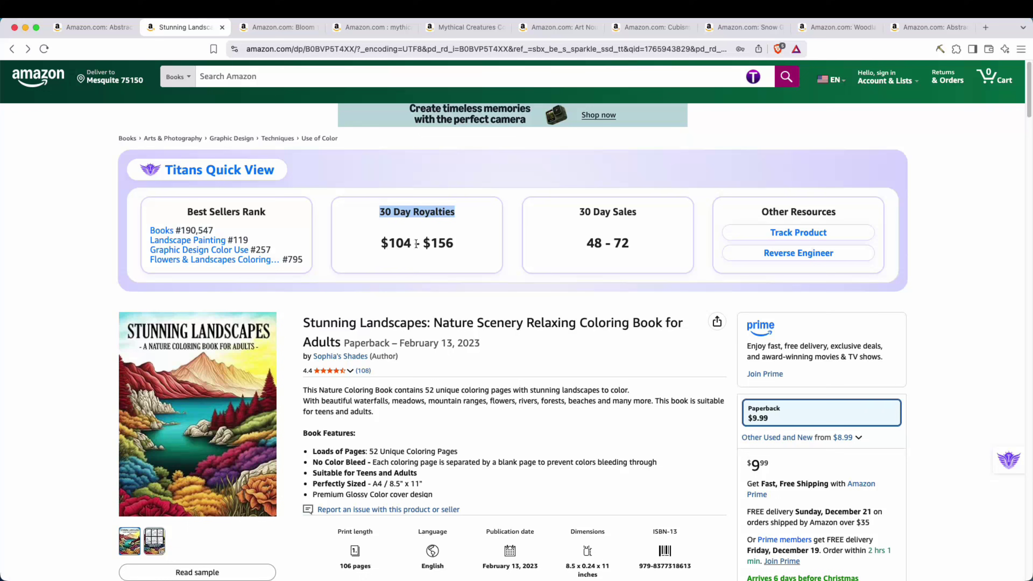
pyautogui.moveTo(423, 243); pyautogui.dragTo(440, 243)
pyautogui.click(468, 246)
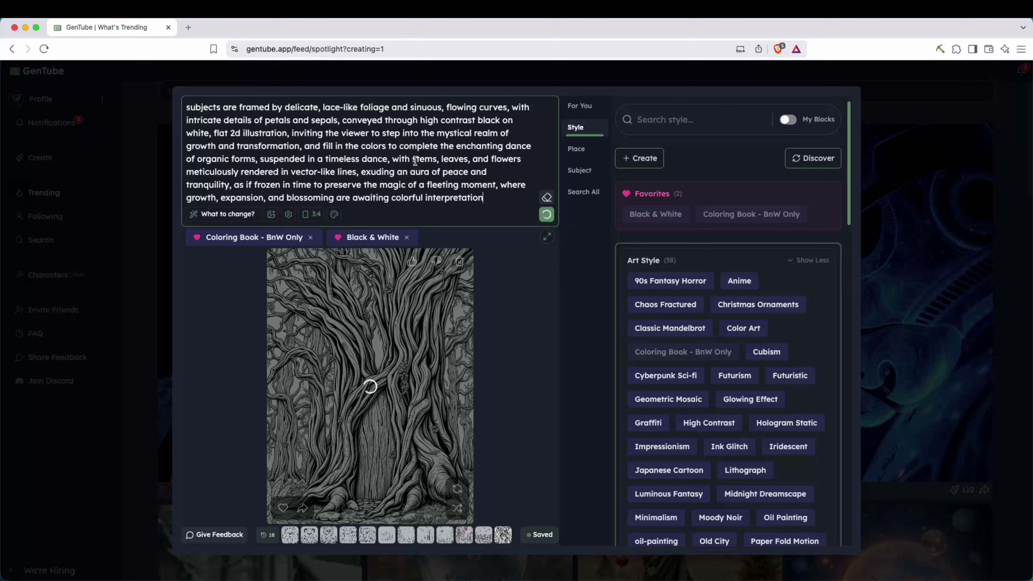
# Highlight and review the long lace-like foliage and blossoming flowers prompt
pyautogui.scroll(5, 415, 160)
pyautogui.scroll(-2, 434, 143)
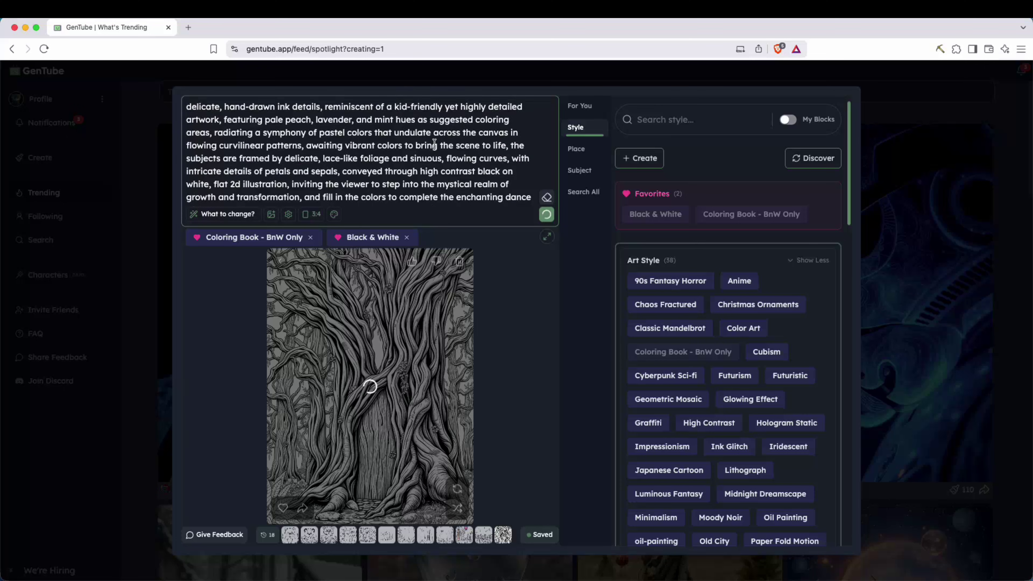
pyautogui.scroll(-2, 434, 144)
pyautogui.moveTo(244, 105); pyautogui.dragTo(490, 108)
pyautogui.click(207, 120)
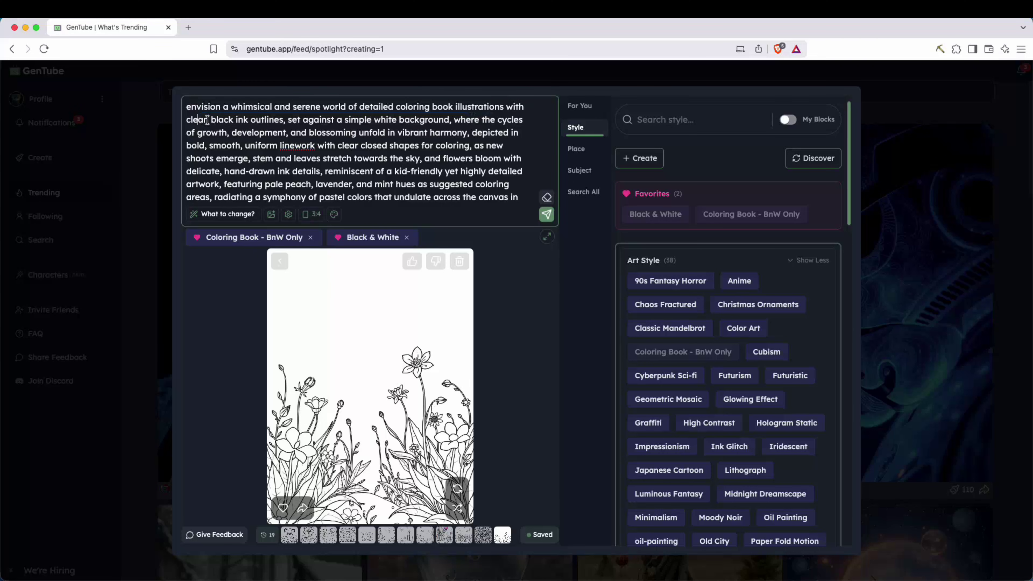
pyautogui.scroll(-5, 354, 137)
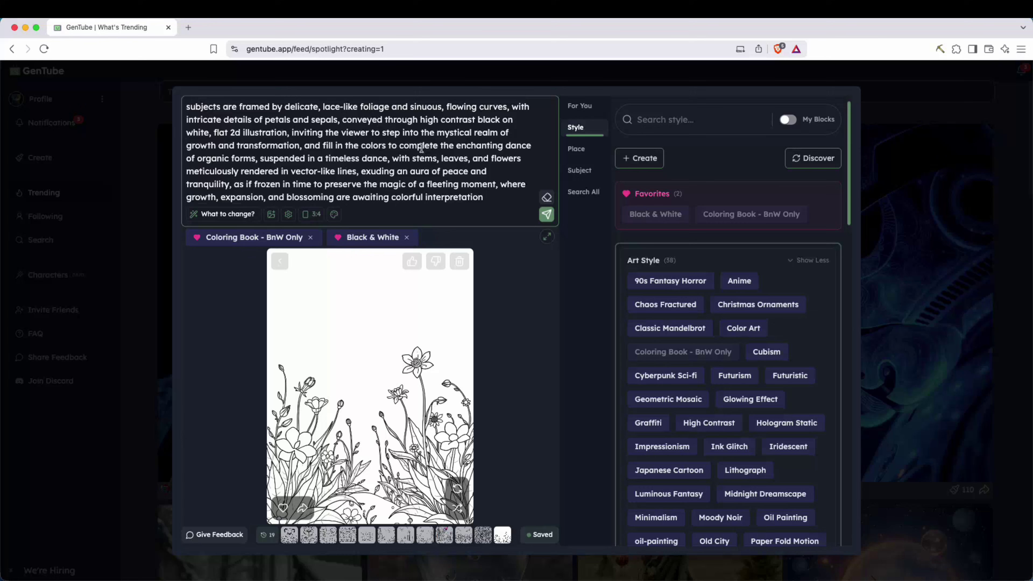
pyautogui.scroll(3, 384, 155)
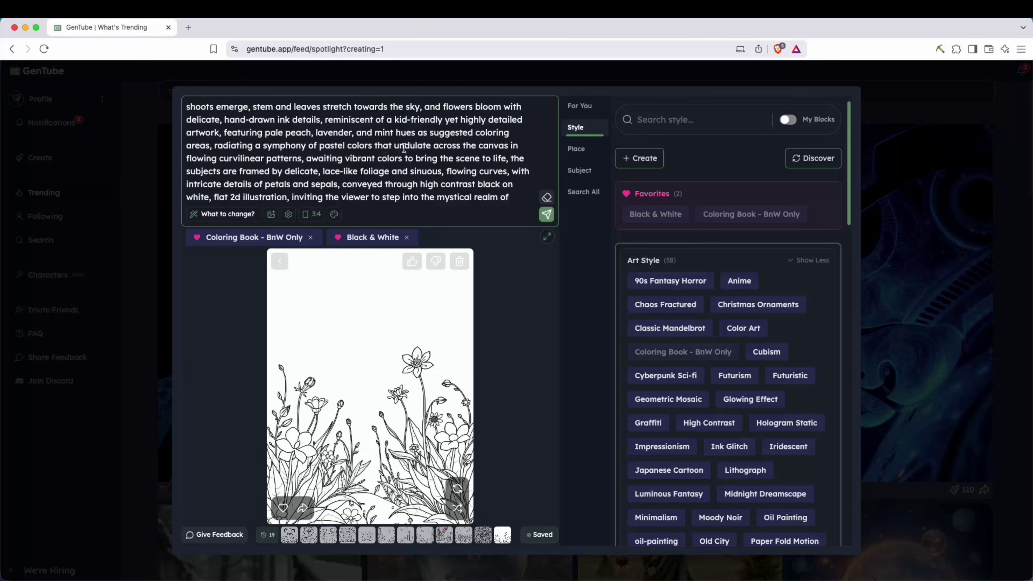
# Collapse the prompt and regenerate twice until a flowering sprig appears, then open swipe remix
pyautogui.click(293, 277)
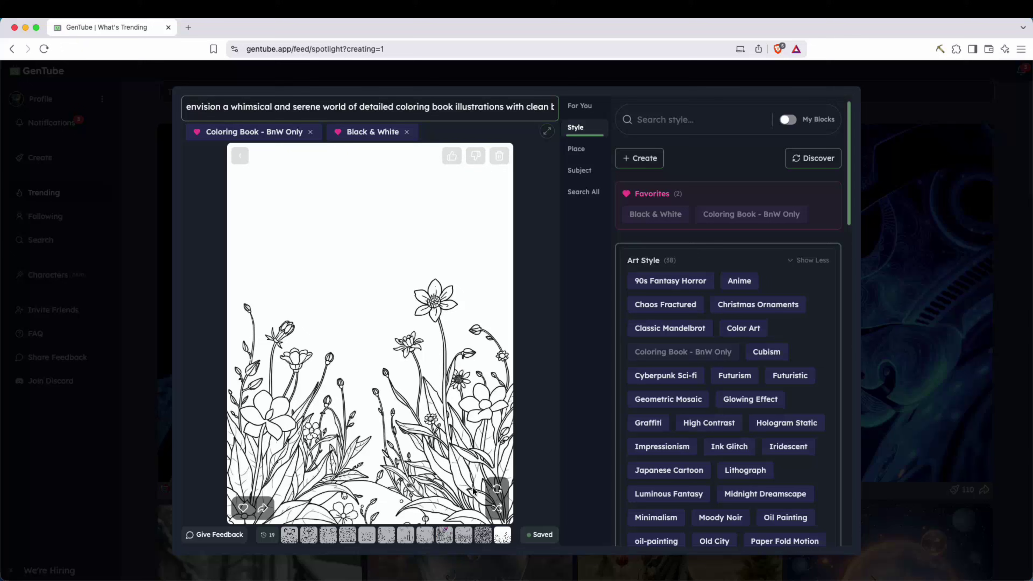
pyautogui.click(497, 488)
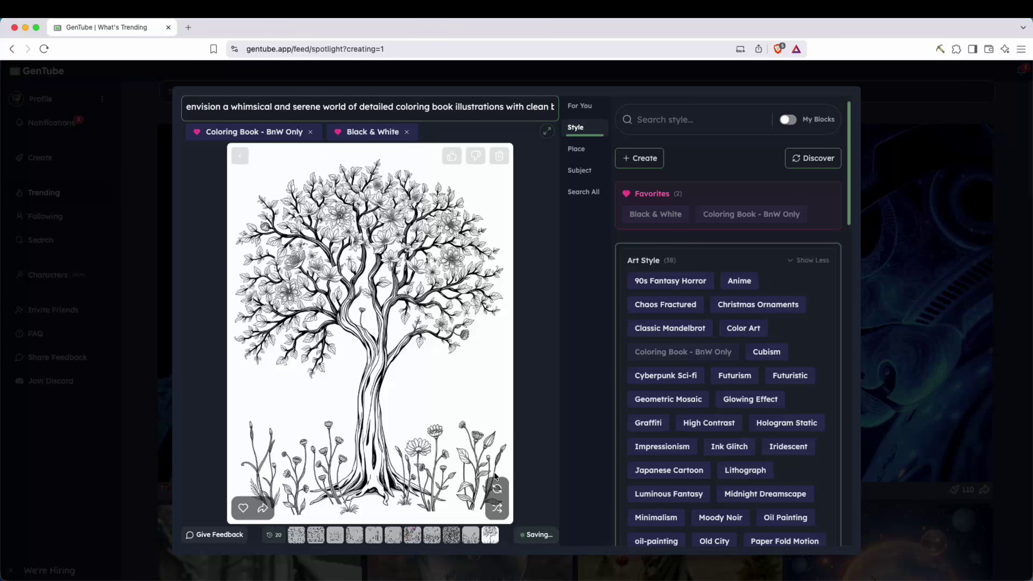
pyautogui.click(502, 494)
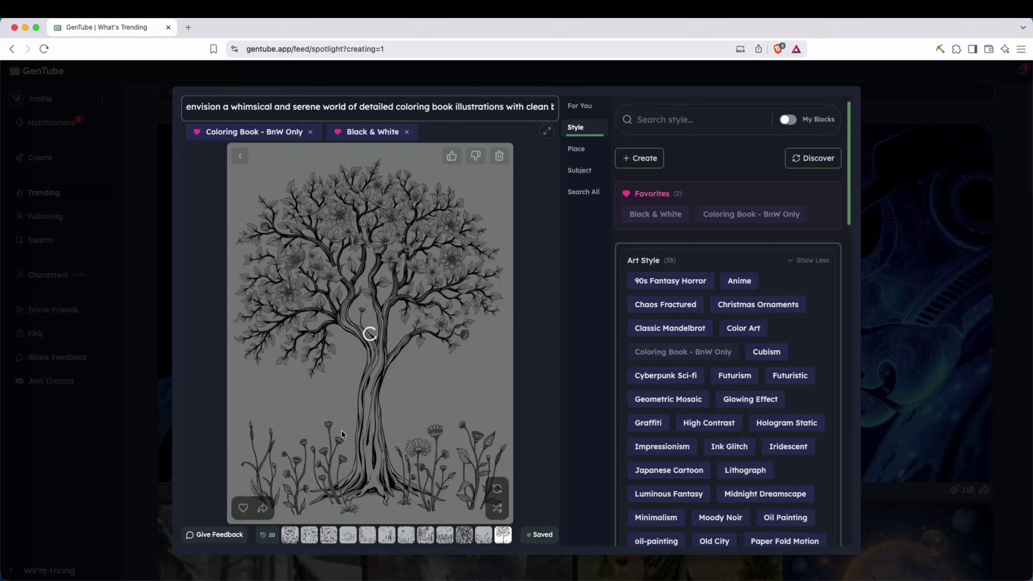
pyautogui.click(497, 508)
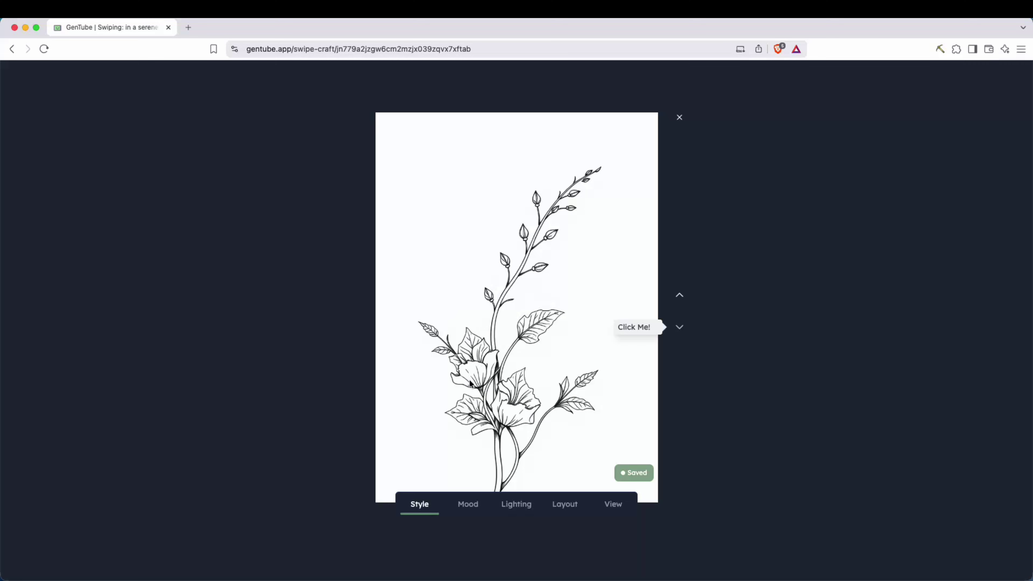
# Cycle the flower drawing through Neo-Classical, Organic, Iridescent, Warli Tribal and Surrealist Dreamscape style remixes
pyautogui.click(679, 327)
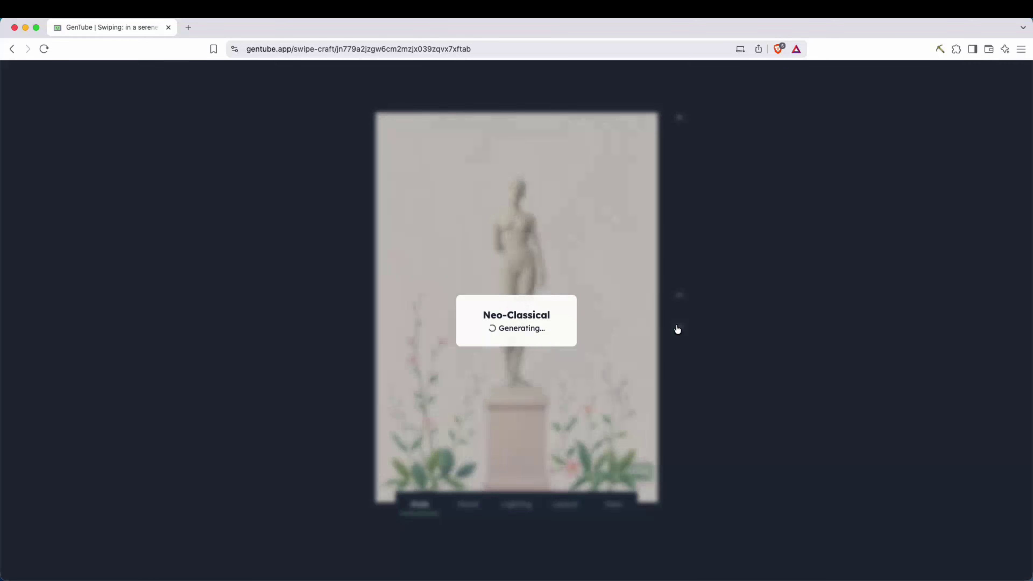
pyautogui.click(679, 328)
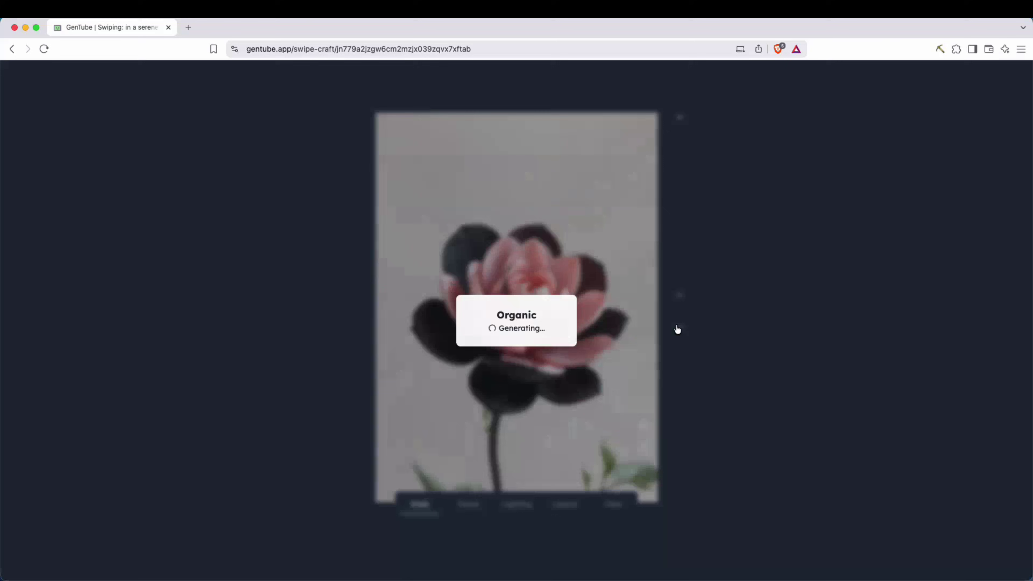
pyautogui.click(678, 328)
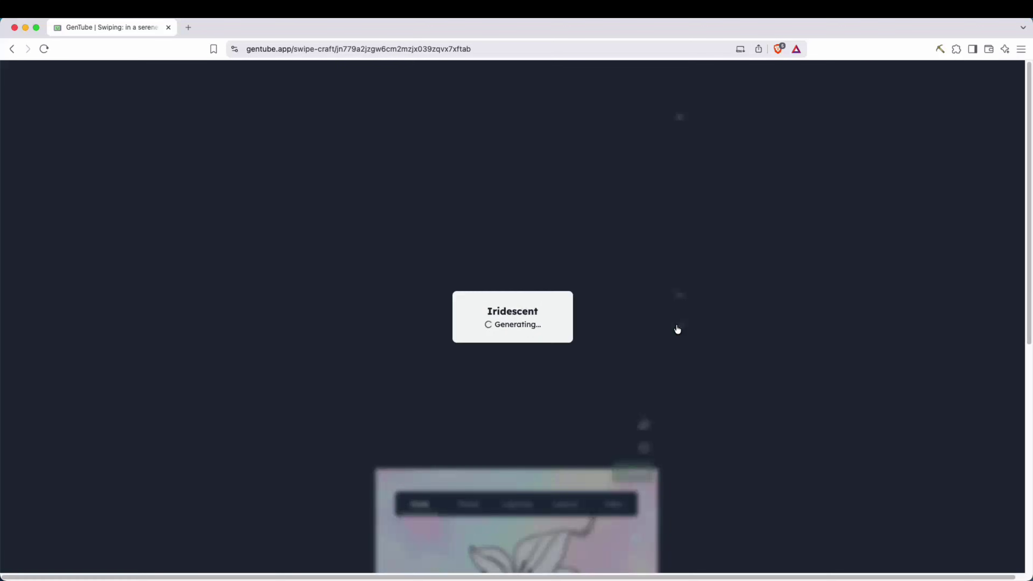
pyautogui.click(678, 328)
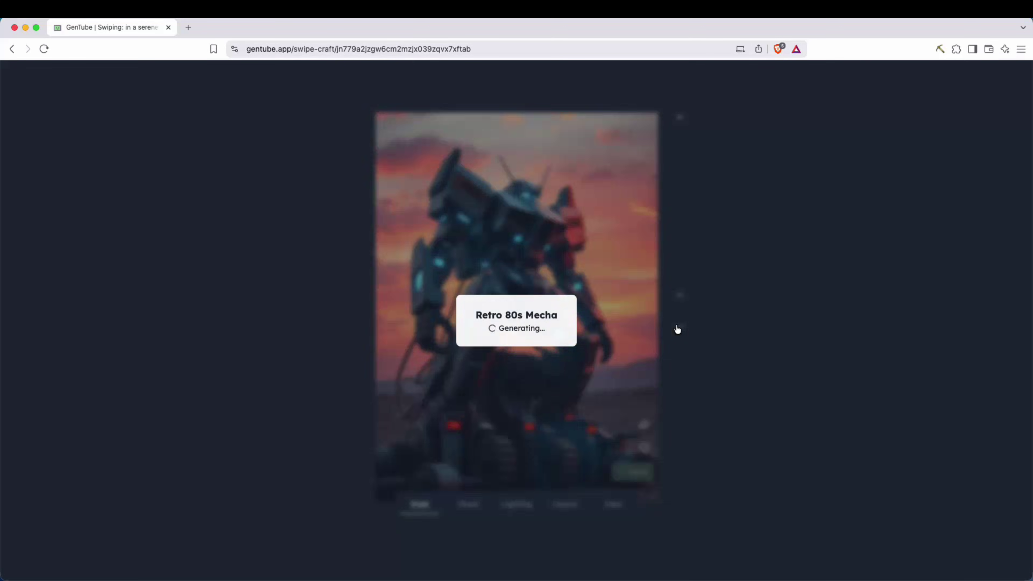
pyautogui.click(679, 328)
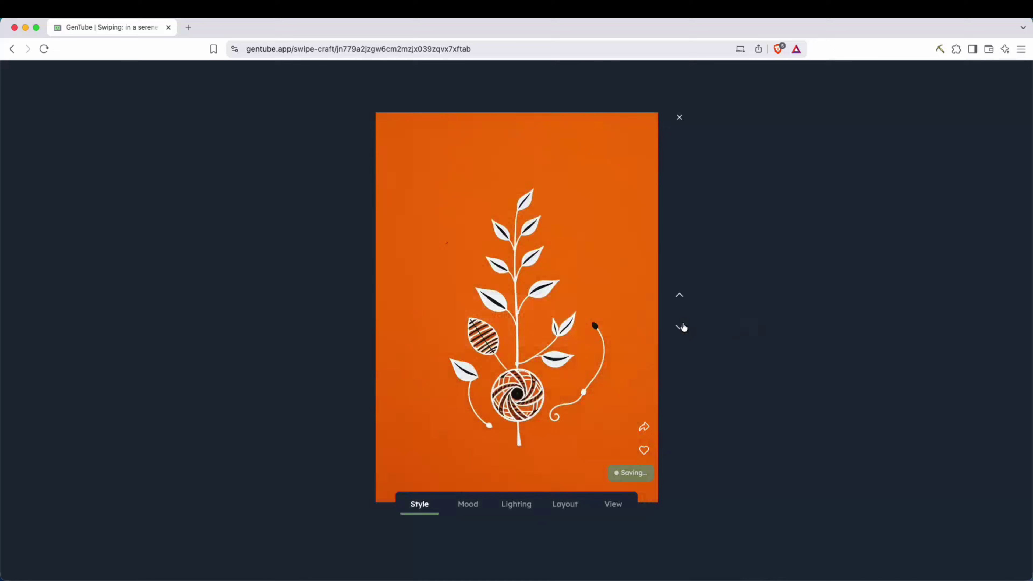
pyautogui.click(681, 328)
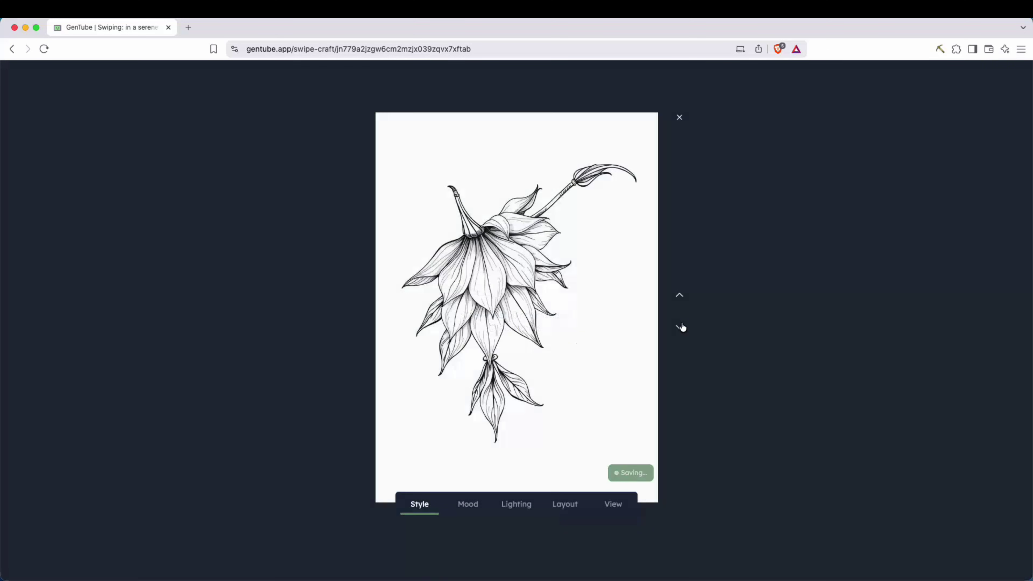
# Remix it with a Majestic mood, then Gradient Rim lighting, ending on the yellow lily
pyautogui.click(476, 502)
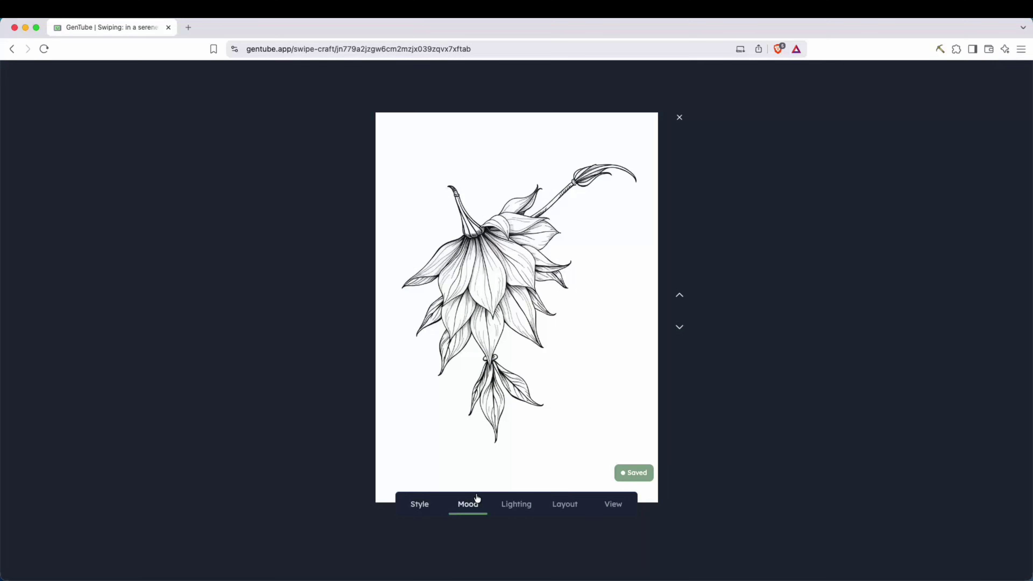
pyautogui.click(677, 326)
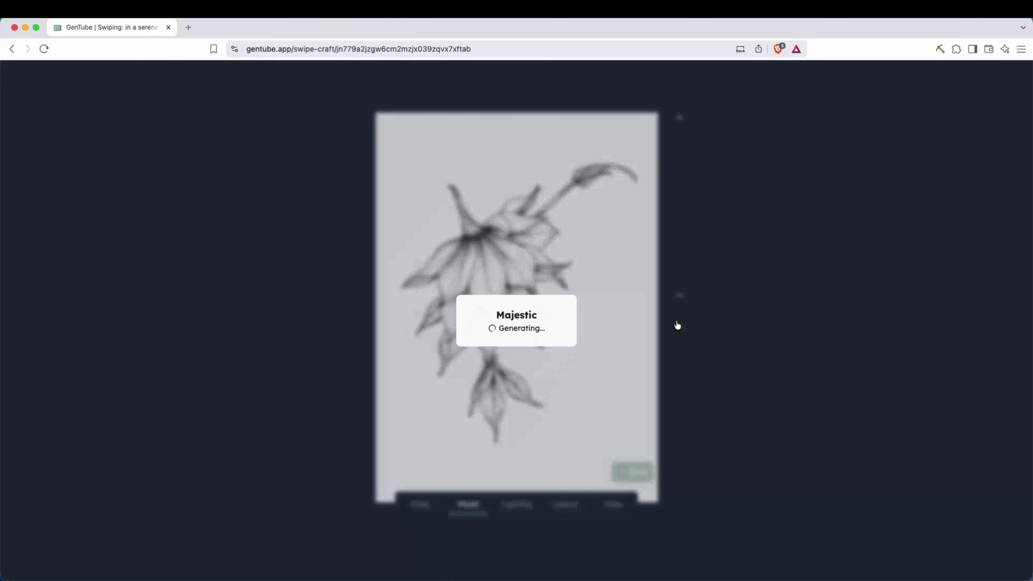
pyautogui.click(514, 511)
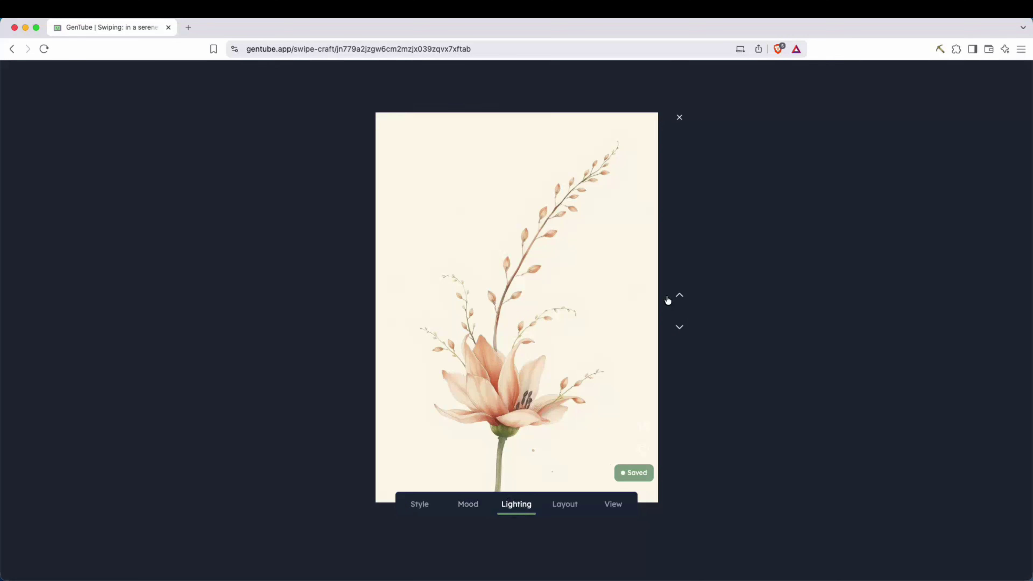
pyautogui.click(678, 327)
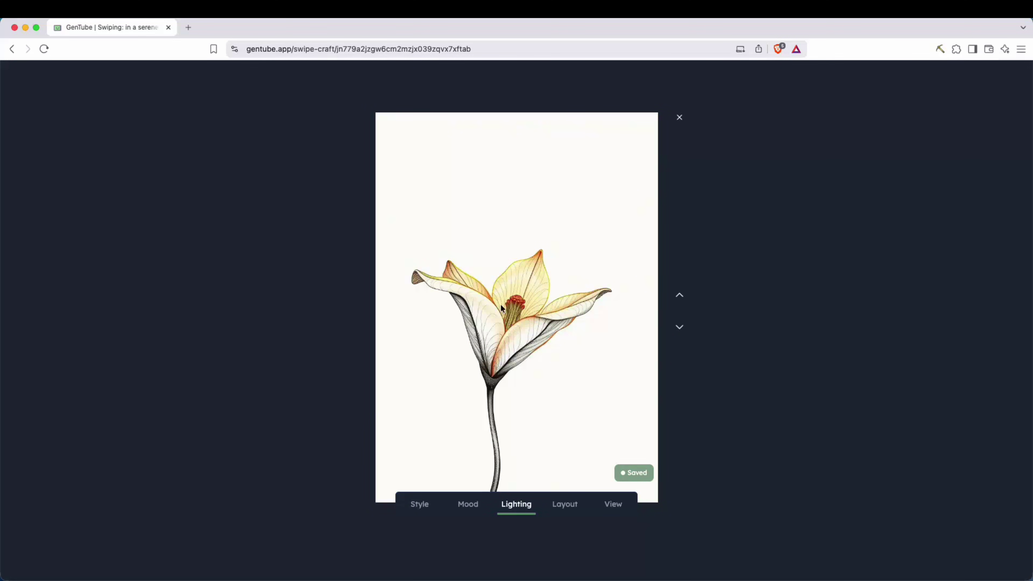
# Exit the remix view, browse the Place, Subject and Animals blocks, then return to Style blocks
pyautogui.click(679, 118)
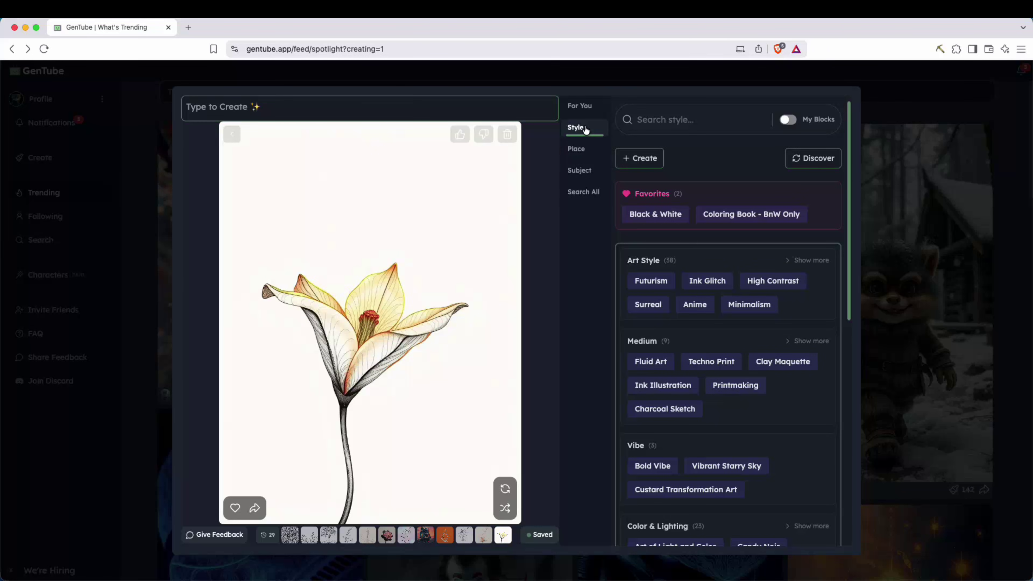
pyautogui.click(580, 149)
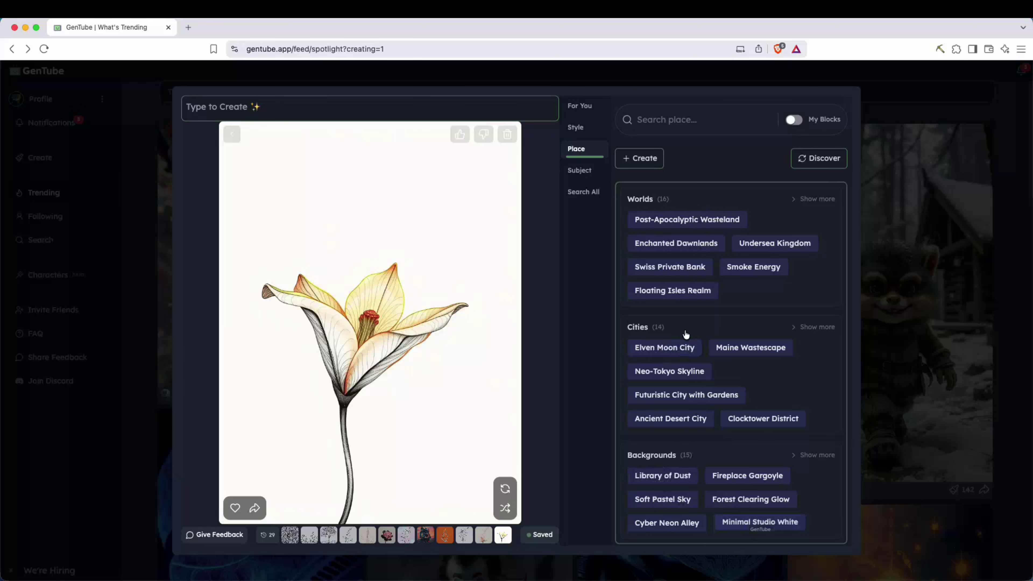
pyautogui.click(589, 172)
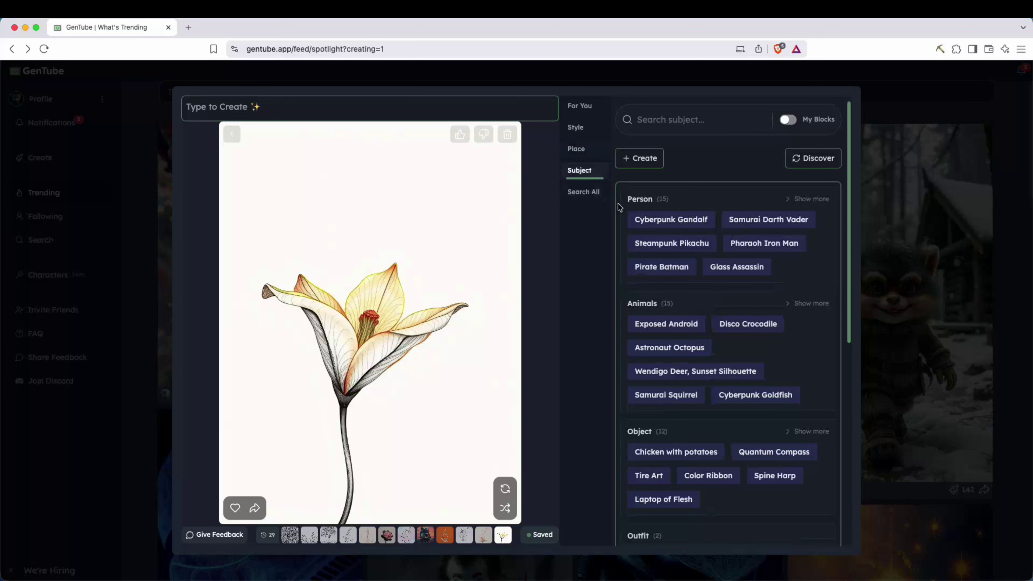
pyautogui.click(631, 303)
pyautogui.click(631, 303)
pyautogui.scroll(-10, 652, 430)
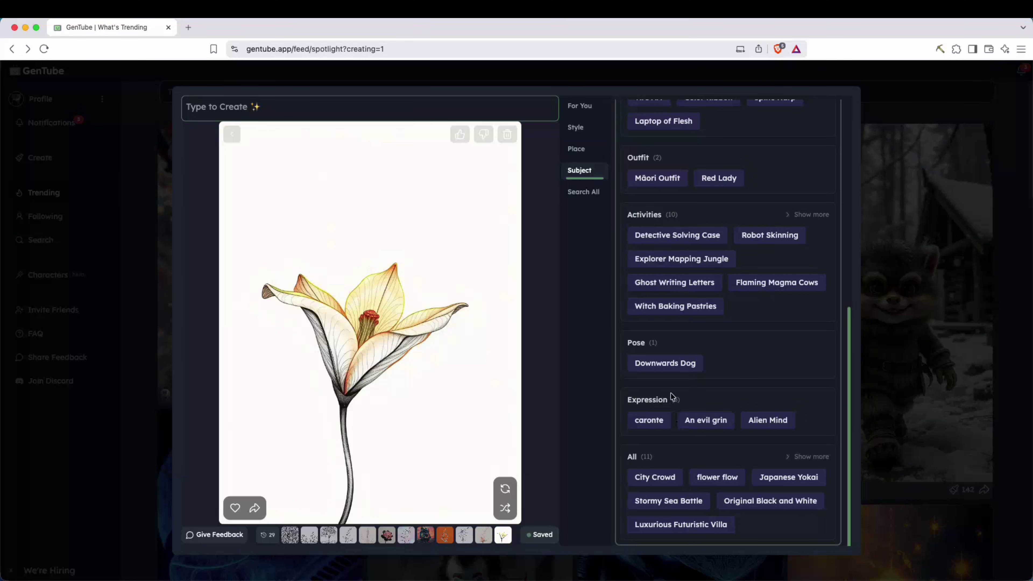
pyautogui.click(584, 128)
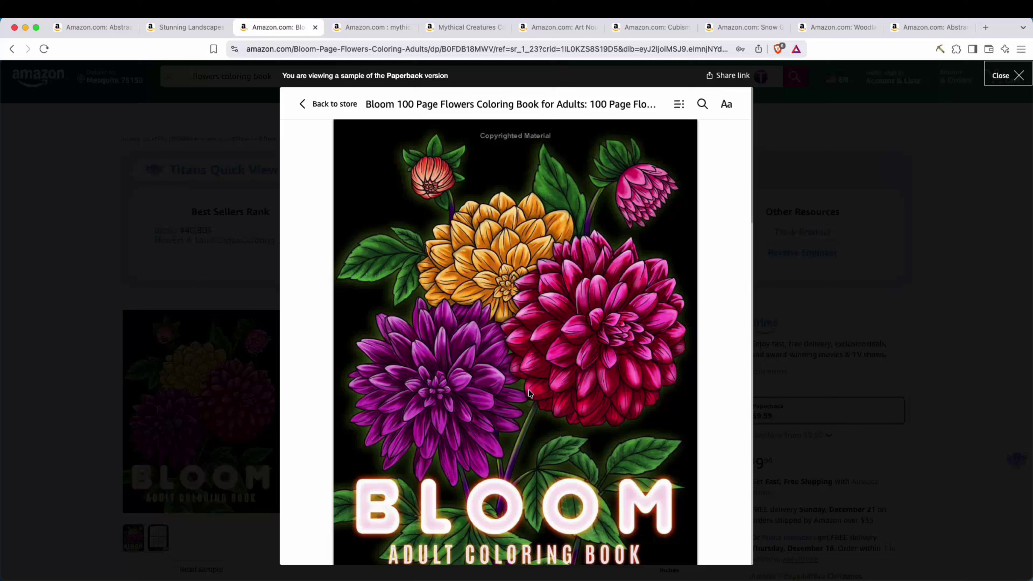
# Scroll through the Bloom flowers coloring book sample pages, then close the viewer
pyautogui.scroll(-6, 529, 393)
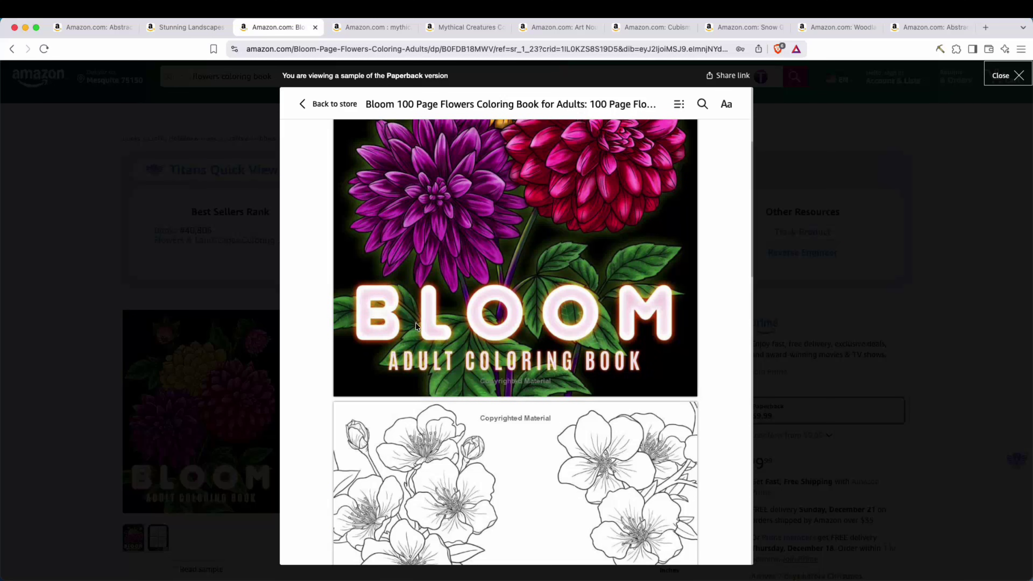
pyautogui.scroll(-3, 609, 324)
pyautogui.scroll(-20, 609, 328)
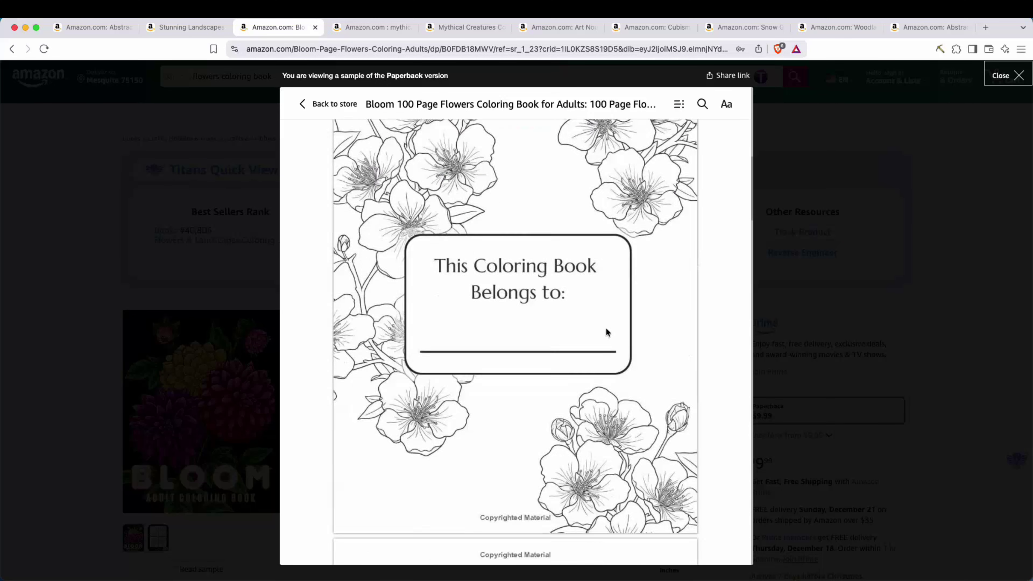
pyautogui.scroll(-4, 594, 328)
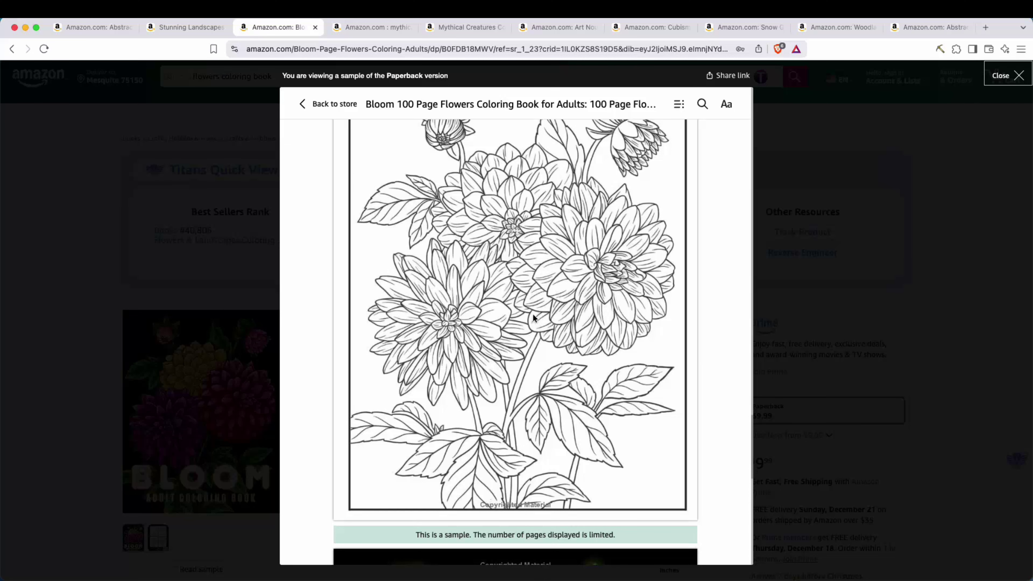
pyautogui.scroll(2, 534, 317)
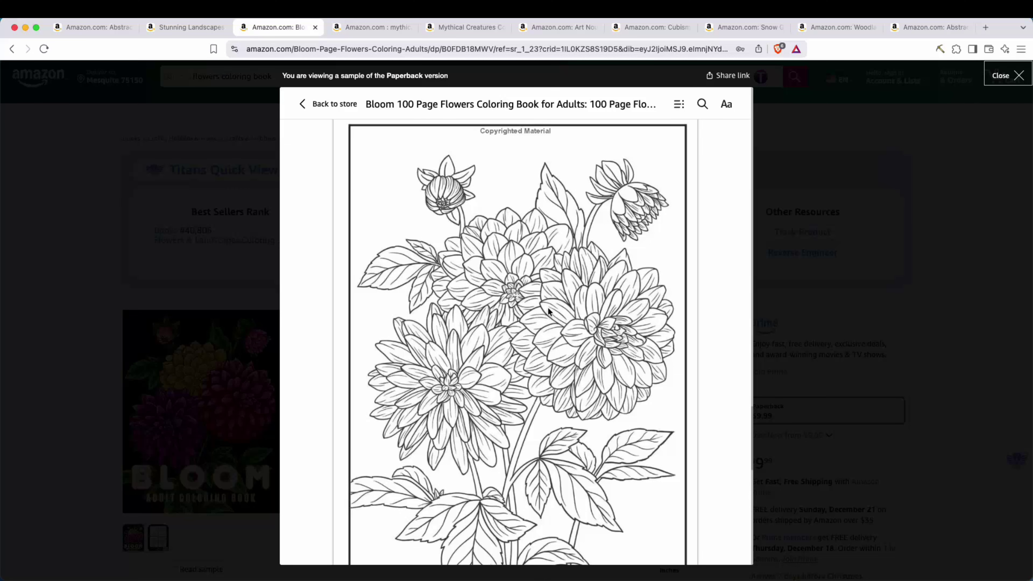
pyautogui.scroll(-15, 548, 311)
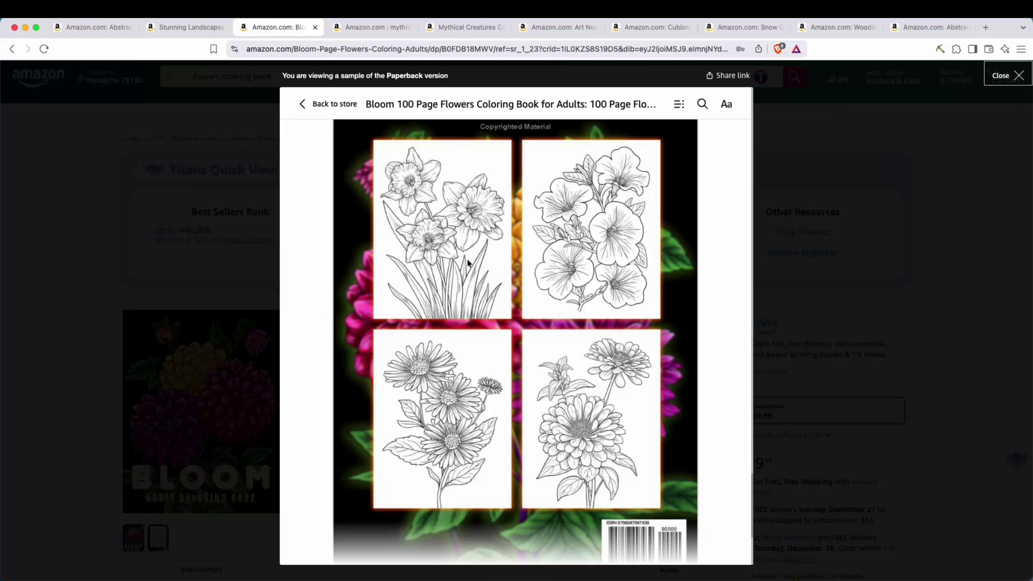
pyautogui.click(840, 278)
# Highlight the Books sales rank and the 30 Day Royalties range, then check the star rating
pyautogui.moveTo(180, 231); pyautogui.dragTo(211, 231)
pyautogui.click(246, 239)
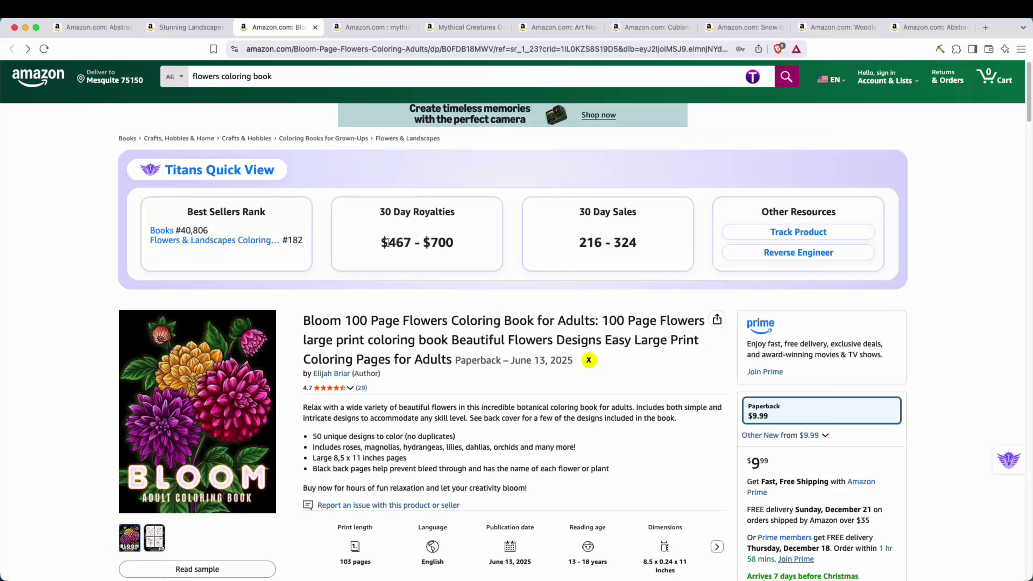
pyautogui.moveTo(393, 243); pyautogui.dragTo(388, 269)
pyautogui.click(417, 271)
pyautogui.moveTo(325, 390)
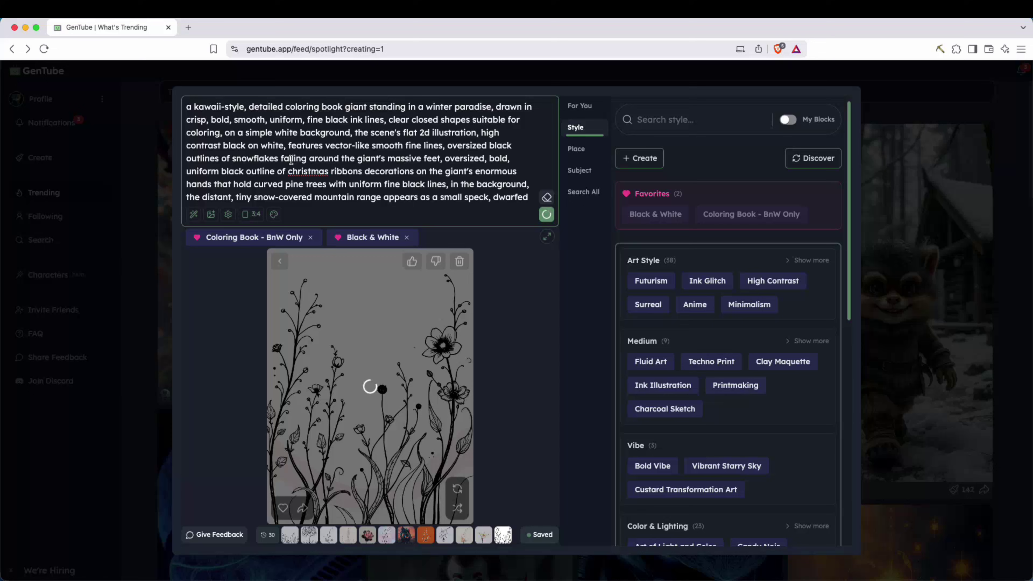
# Highlight 'kawaii' and 'detailed' in the winter-giant prompt, enlarge the preview, and regenerate the page
pyautogui.doubleClick(195, 106)
pyautogui.moveTo(260, 106); pyautogui.dragTo(466, 108)
pyautogui.click(443, 350)
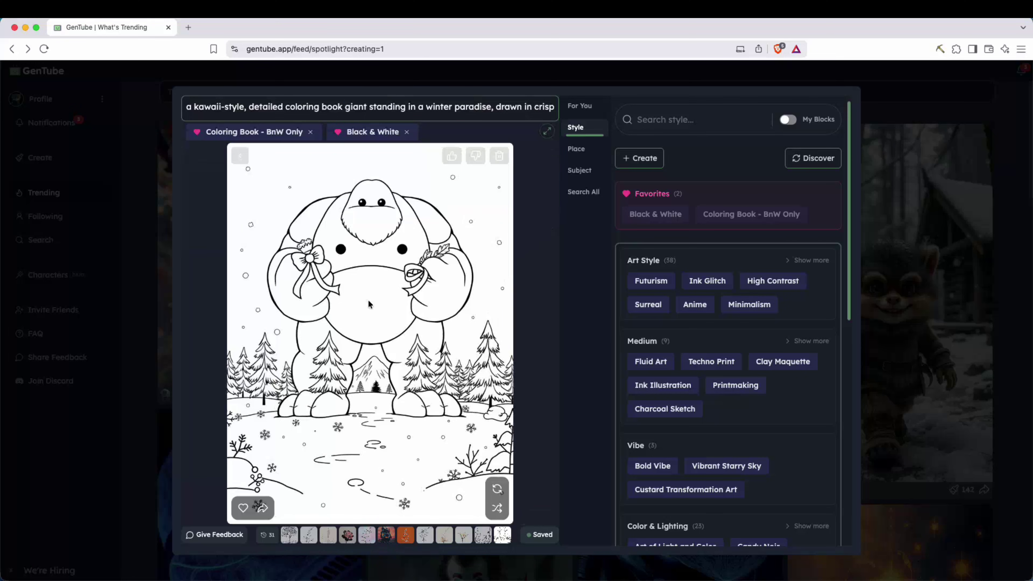
pyautogui.click(493, 489)
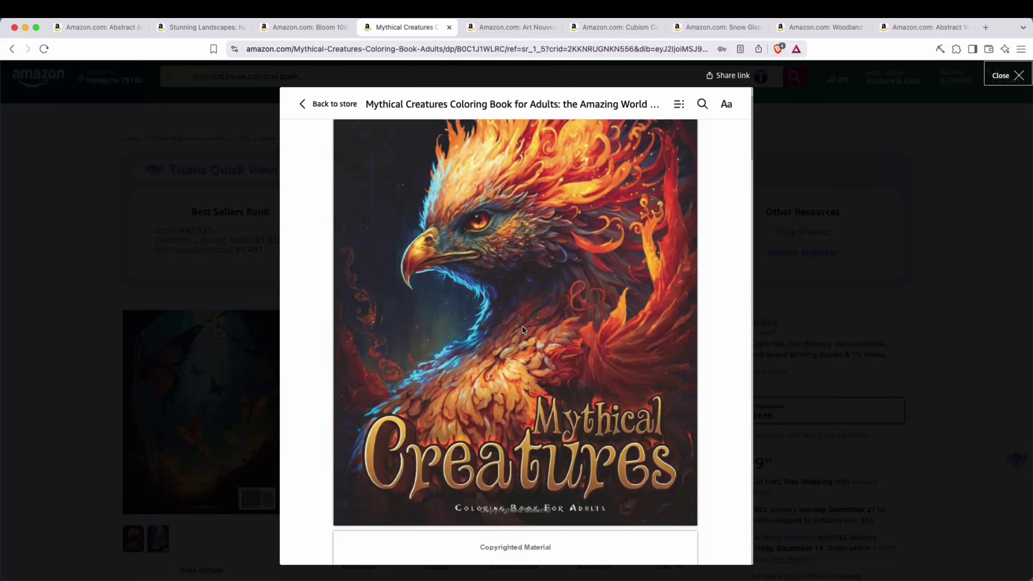
pyautogui.scroll(-20, 528, 327)
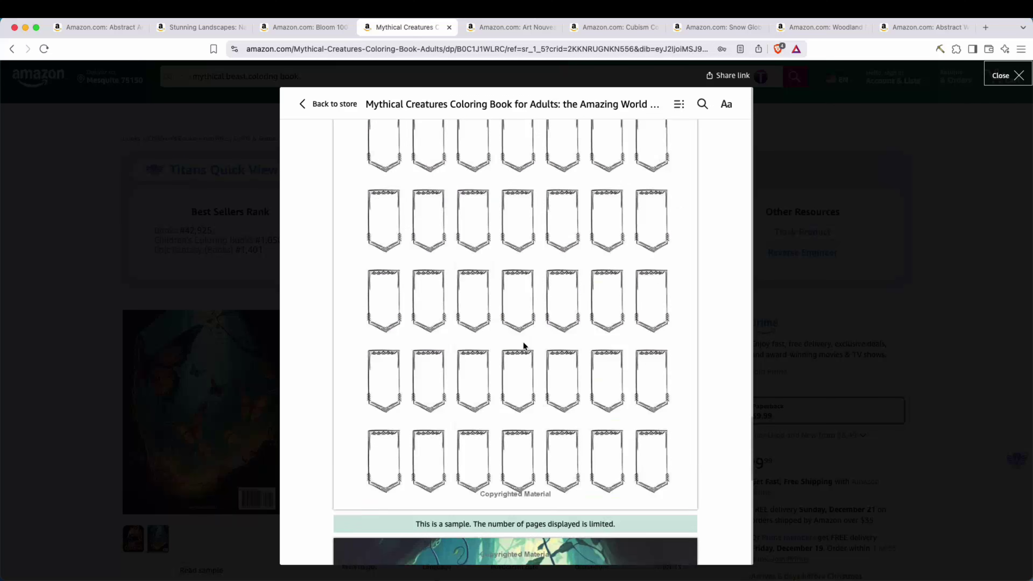
# Scroll through the Mythical Creatures coloring book sample, then close it
pyautogui.scroll(15, 526, 344)
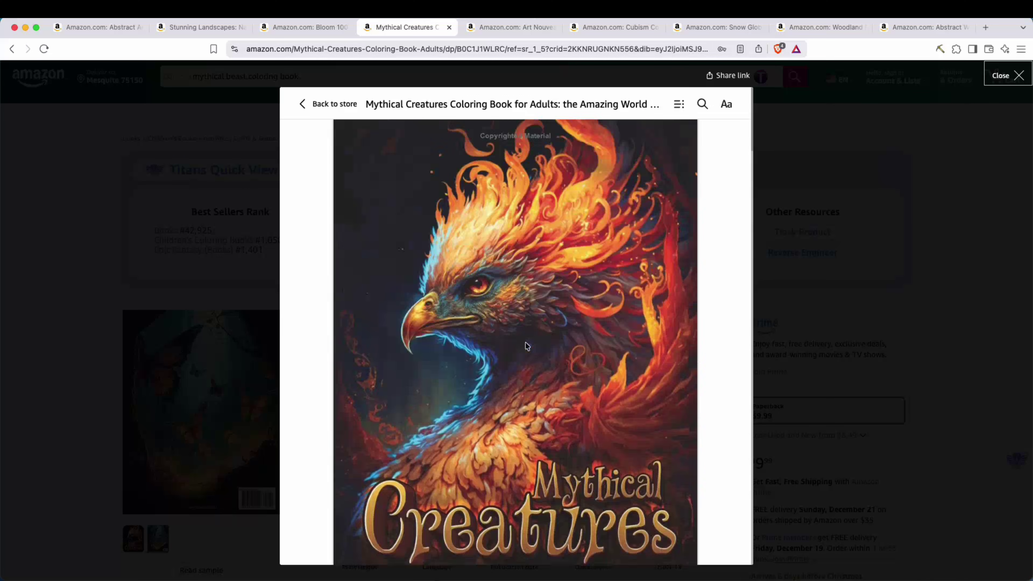
pyautogui.scroll(-8, 525, 341)
pyautogui.scroll(5, 526, 342)
pyautogui.click(25, 434)
# On the product page, highlight the 42,925 sales rank and royalties figure, then view the 4.4-star breakdown
pyautogui.scroll(-20, 26, 434)
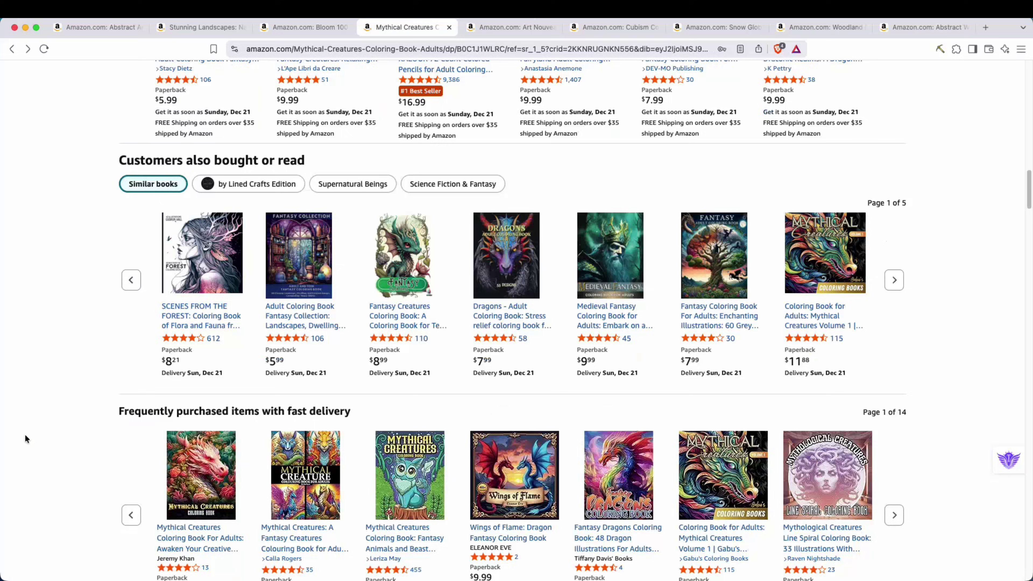
pyautogui.scroll(-10, 27, 435)
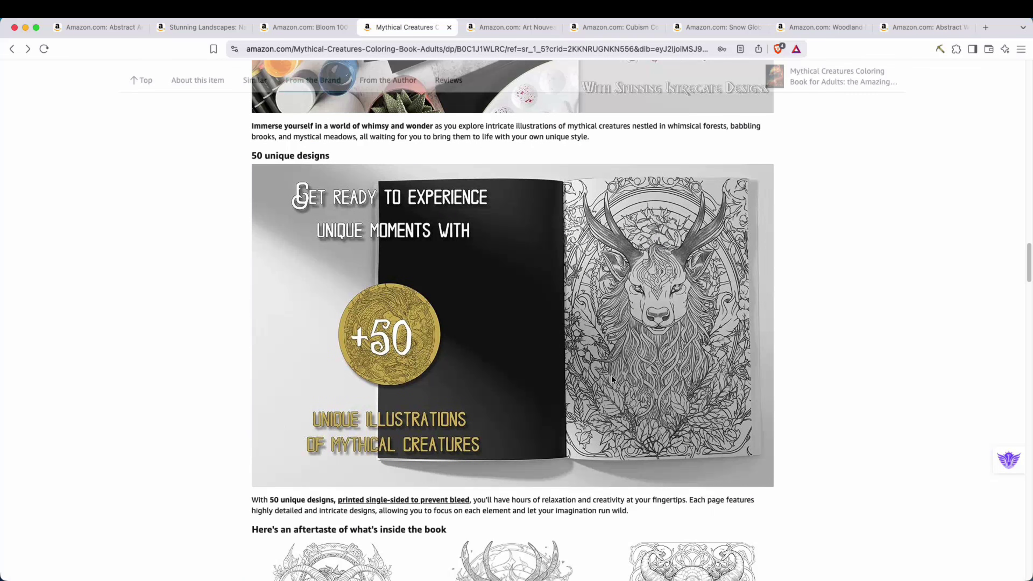
pyautogui.scroll(-6, 499, 341)
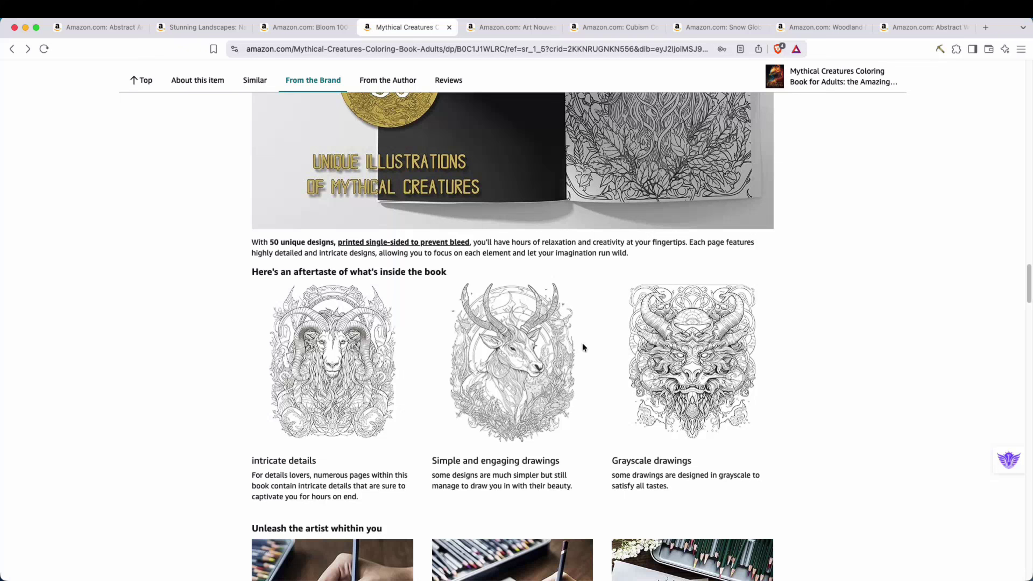
pyautogui.scroll(20, 540, 368)
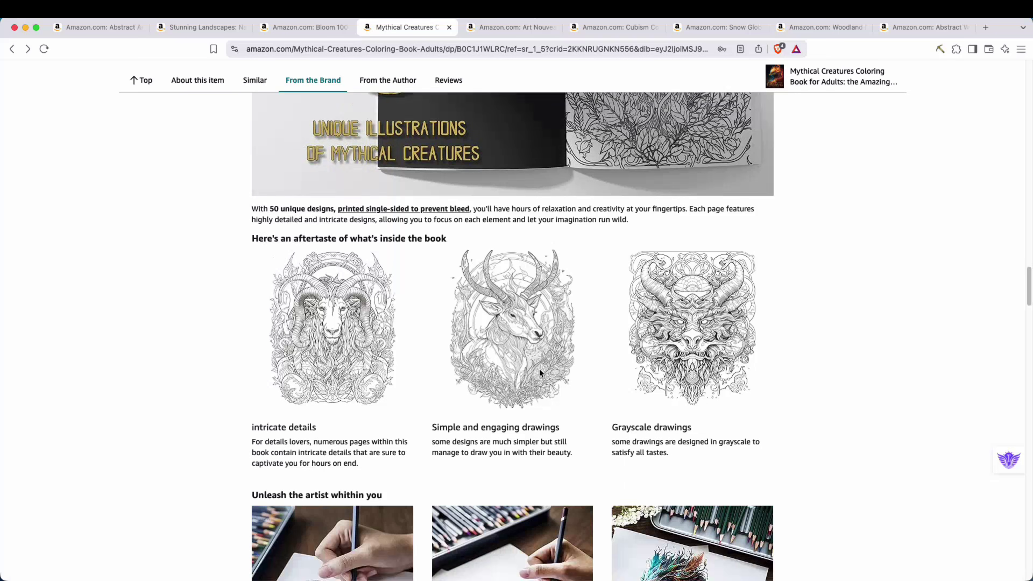
pyautogui.scroll(15, 66, 383)
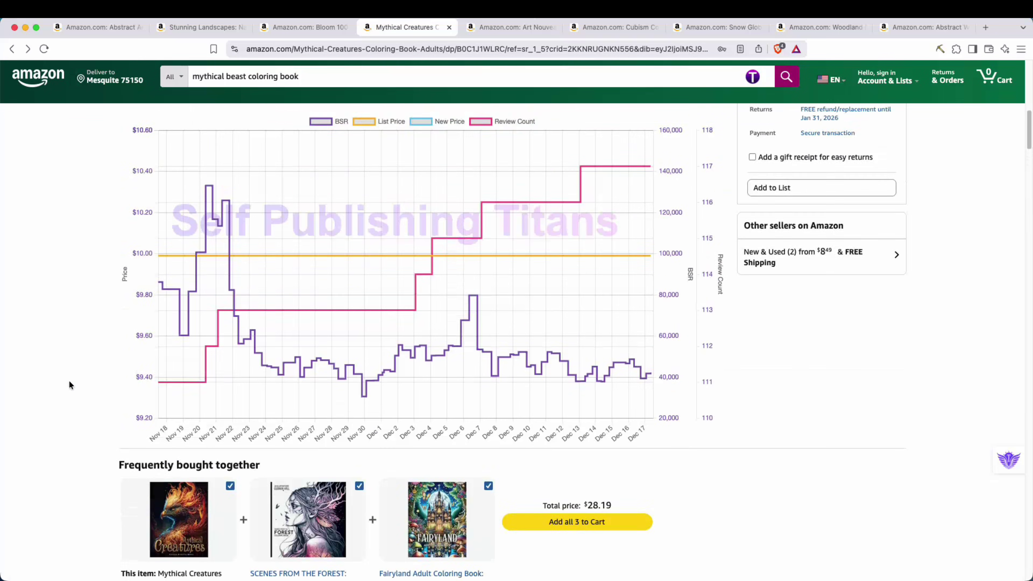
pyautogui.moveTo(178, 273); pyautogui.dragTo(206, 271)
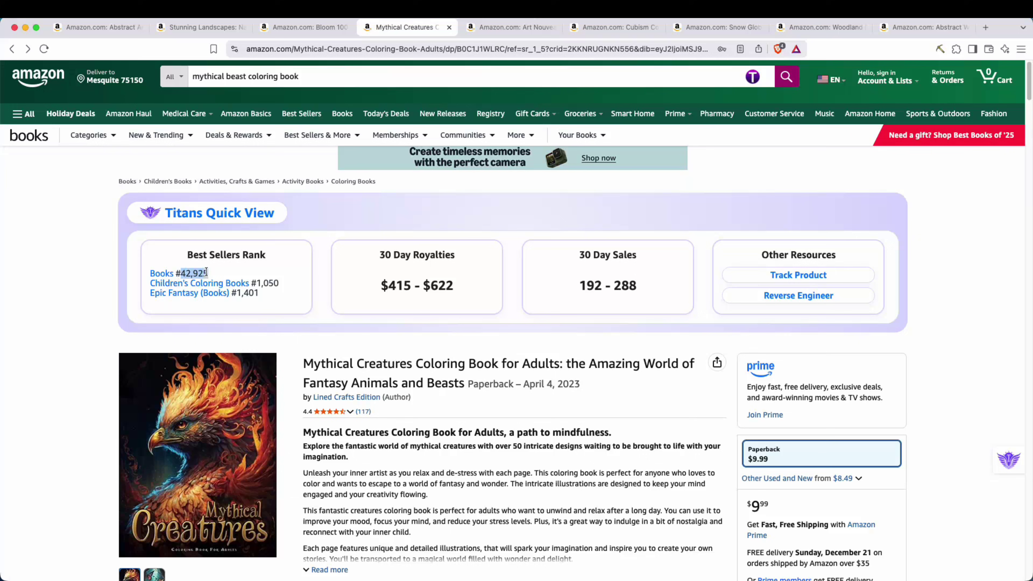
pyautogui.moveTo(376, 259); pyautogui.dragTo(455, 256)
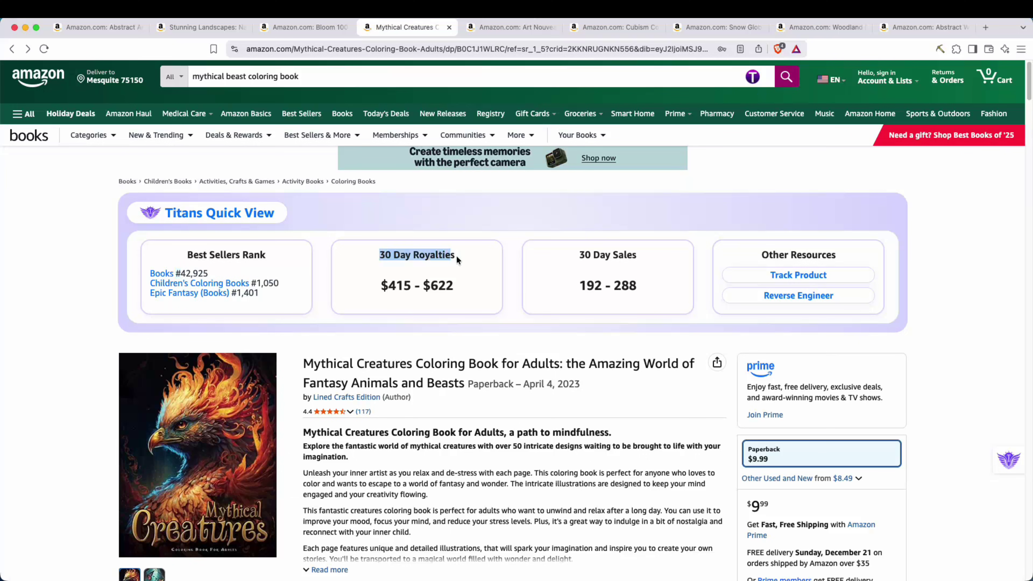
pyautogui.moveTo(381, 285); pyautogui.dragTo(452, 286)
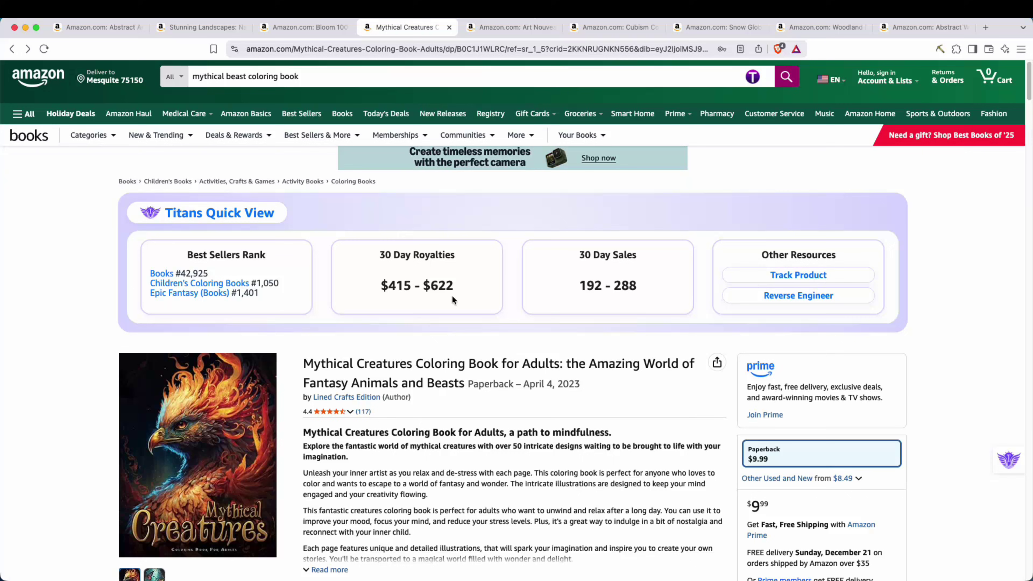
pyautogui.scroll(-4, 377, 316)
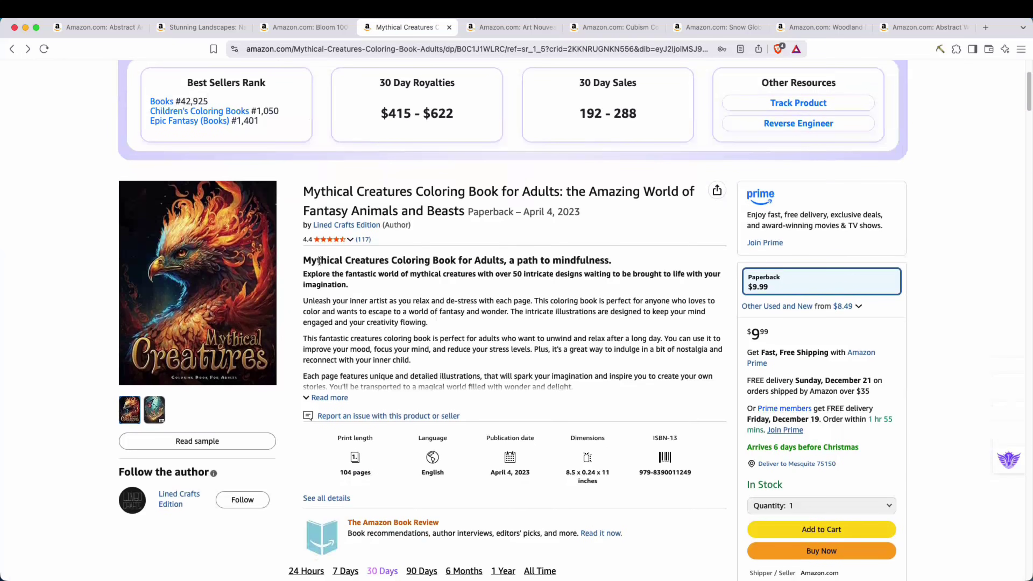
pyautogui.moveTo(321, 242)
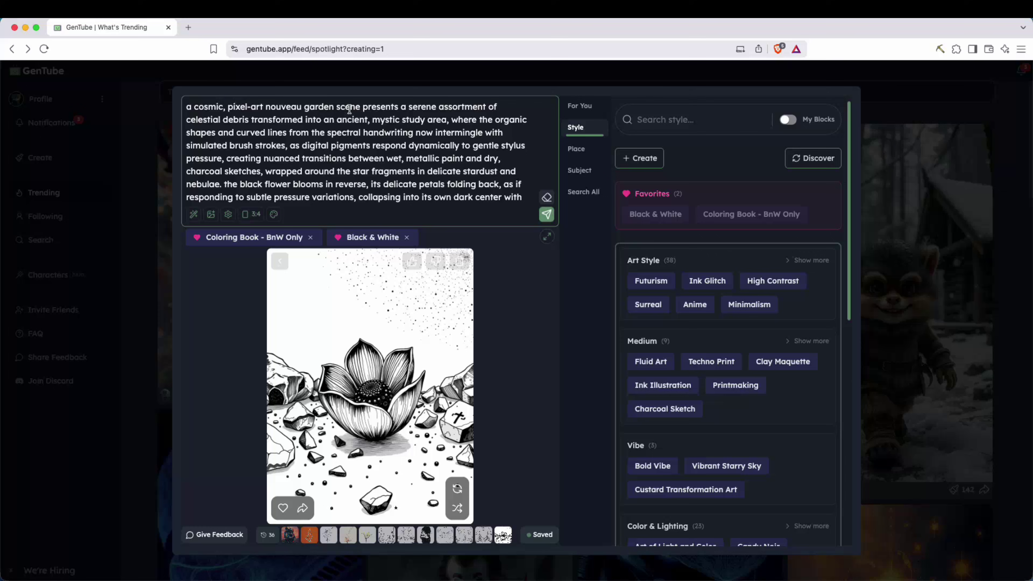
# Enlarge the flower-among-stones preview and regenerate its coloring page
pyautogui.click(513, 380)
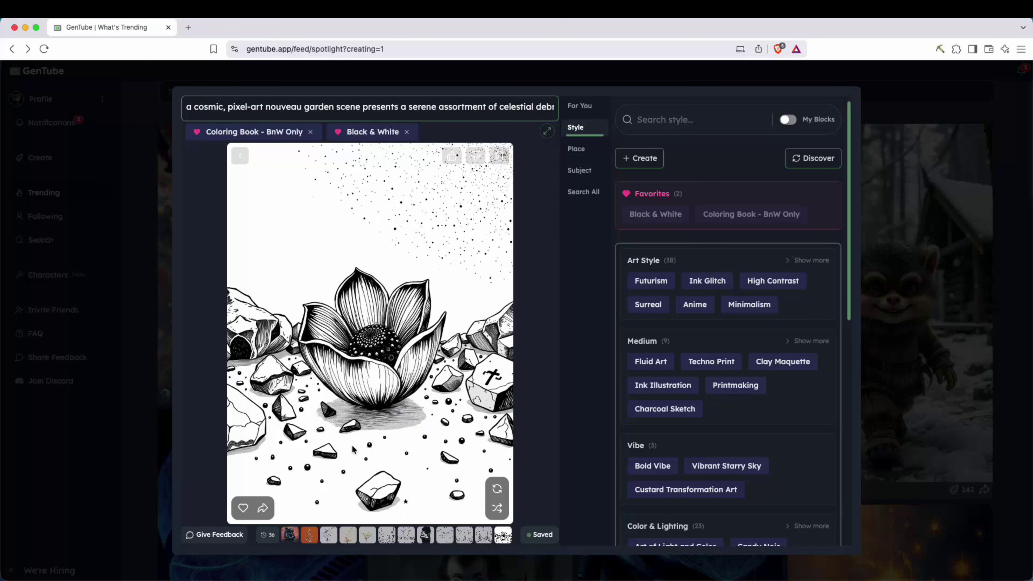
pyautogui.click(497, 488)
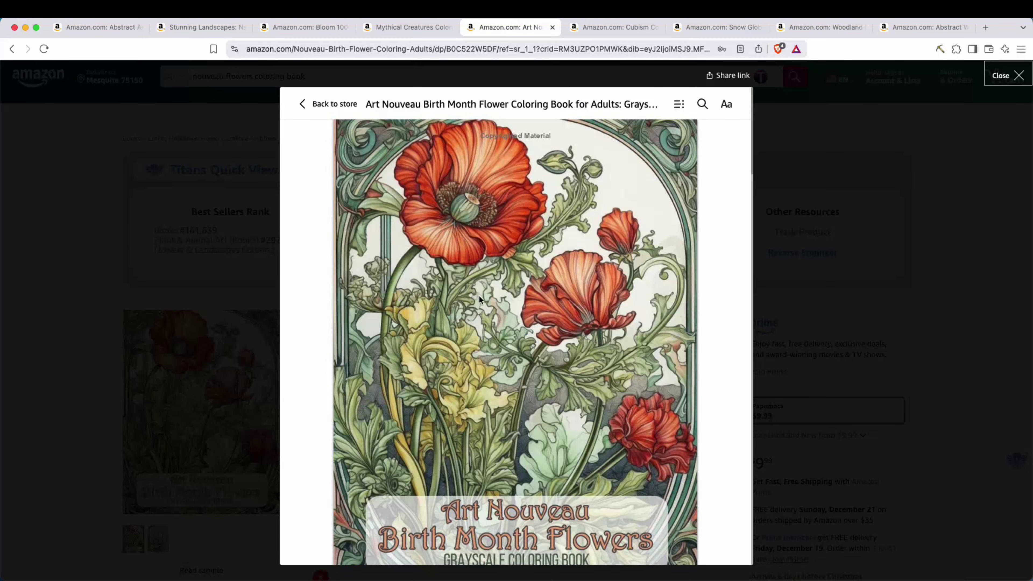
# Scroll through the Art Nouveau Birth Month Flower book sample, then close it with Esc
pyautogui.scroll(-2, 480, 292)
pyautogui.scroll(2, 488, 297)
pyautogui.scroll(-2, 500, 300)
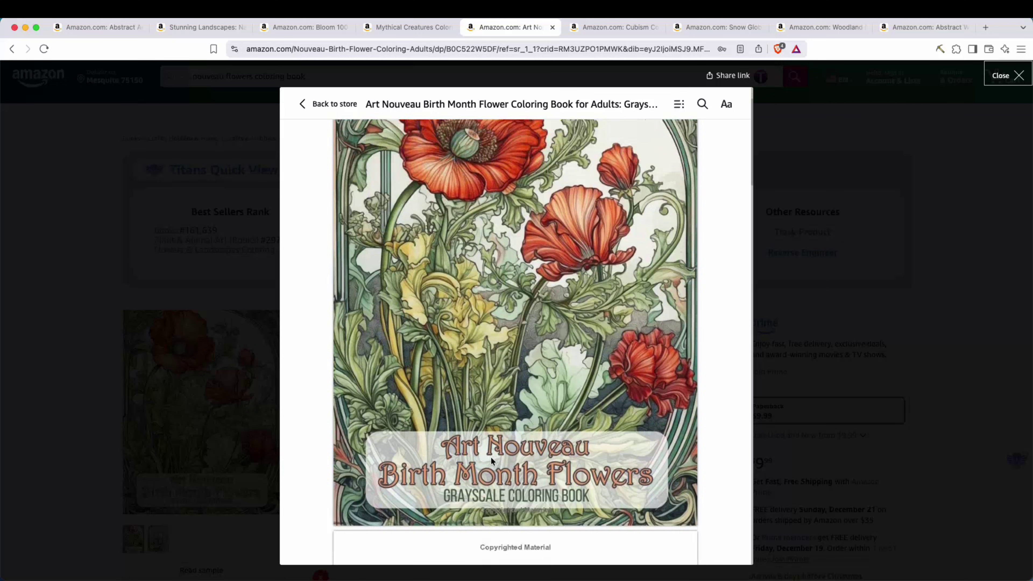
pyautogui.scroll(-20, 451, 461)
pyautogui.scroll(-10, 509, 448)
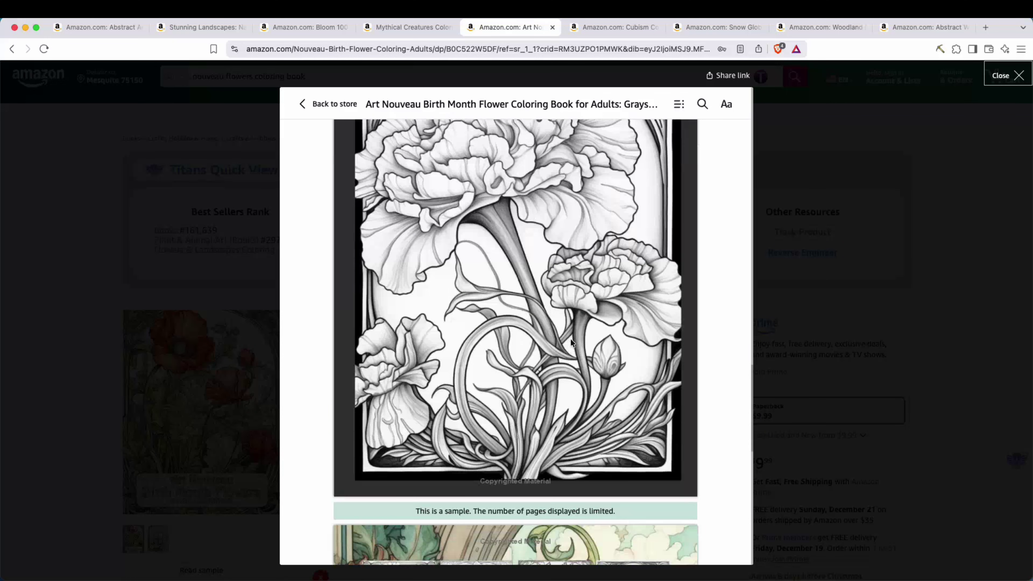
pyautogui.scroll(1, 527, 325)
pyautogui.scroll(-8, 477, 331)
pyautogui.scroll(-4, 485, 352)
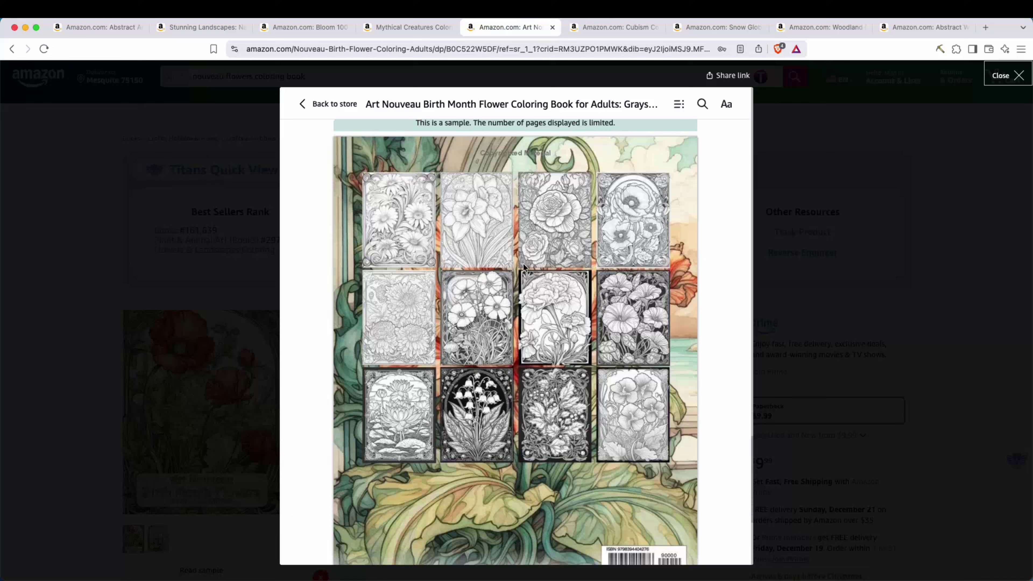
pyautogui.press('Escape')
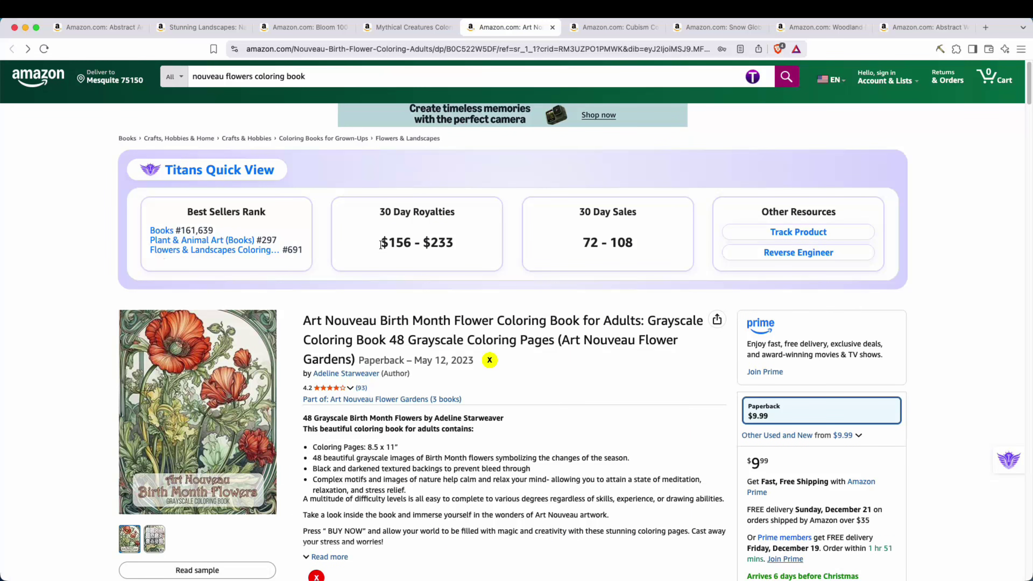
# Highlight the $156 royalties figure and view the 4.2-star rating breakdown
pyautogui.moveTo(381, 243); pyautogui.dragTo(452, 244)
pyautogui.scroll(-4, 463, 275)
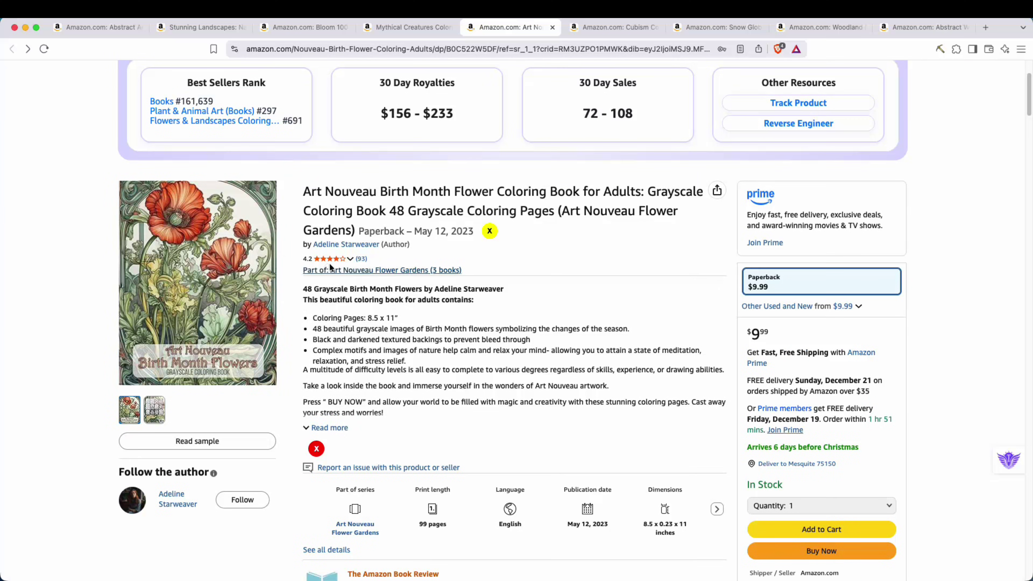
pyautogui.moveTo(329, 263)
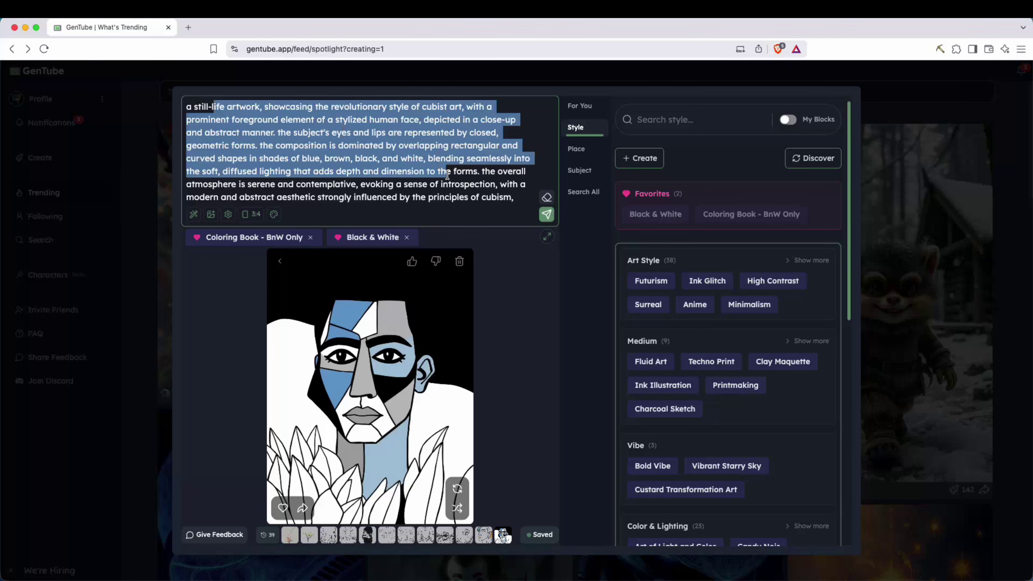
# Enlarge the cubist portrait preview and regenerate it five times as black-and-white coloring pages
pyautogui.click(383, 169)
pyautogui.scroll(-3, 383, 169)
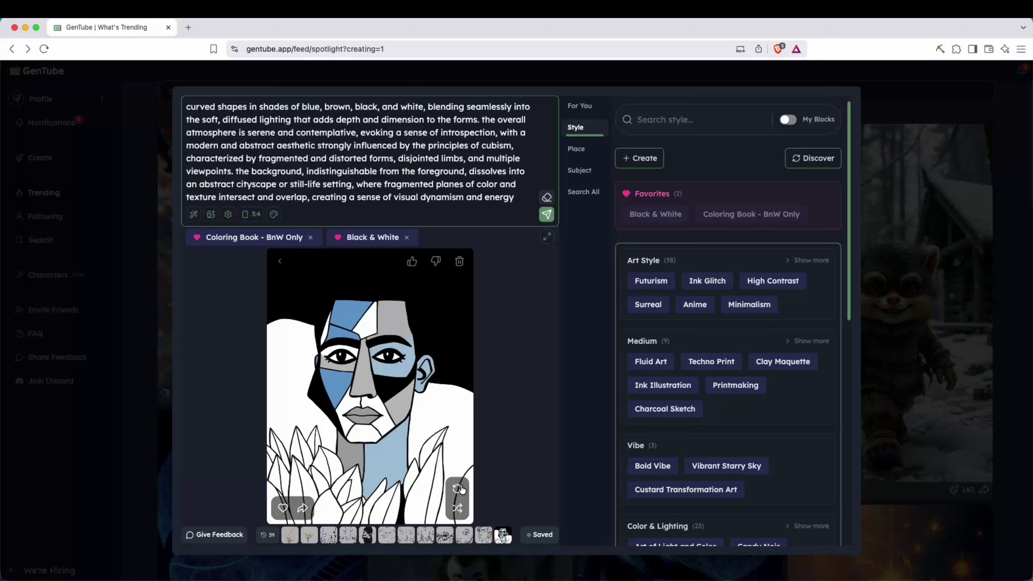
pyautogui.click(459, 463)
pyautogui.click(495, 486)
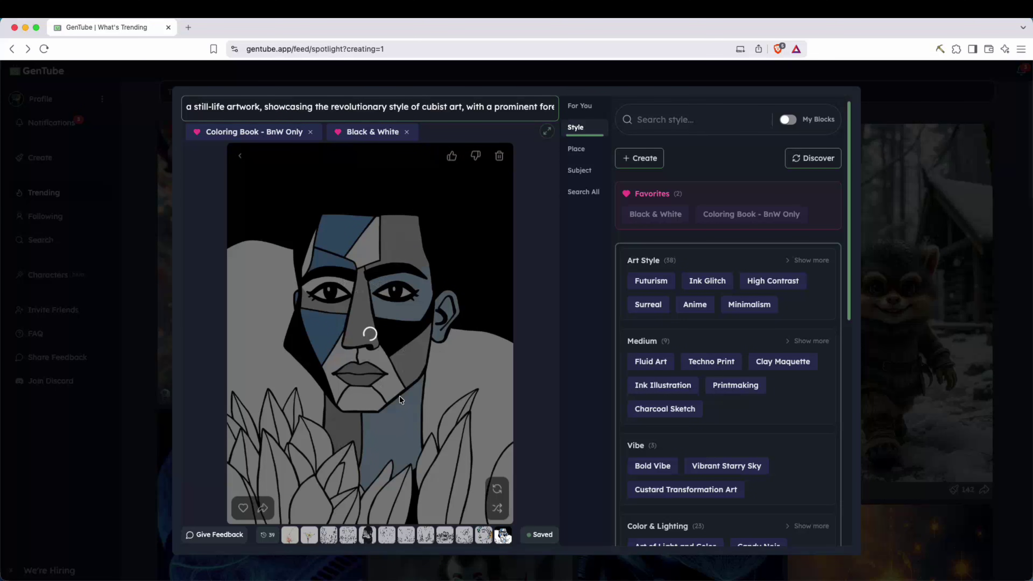
pyautogui.click(496, 488)
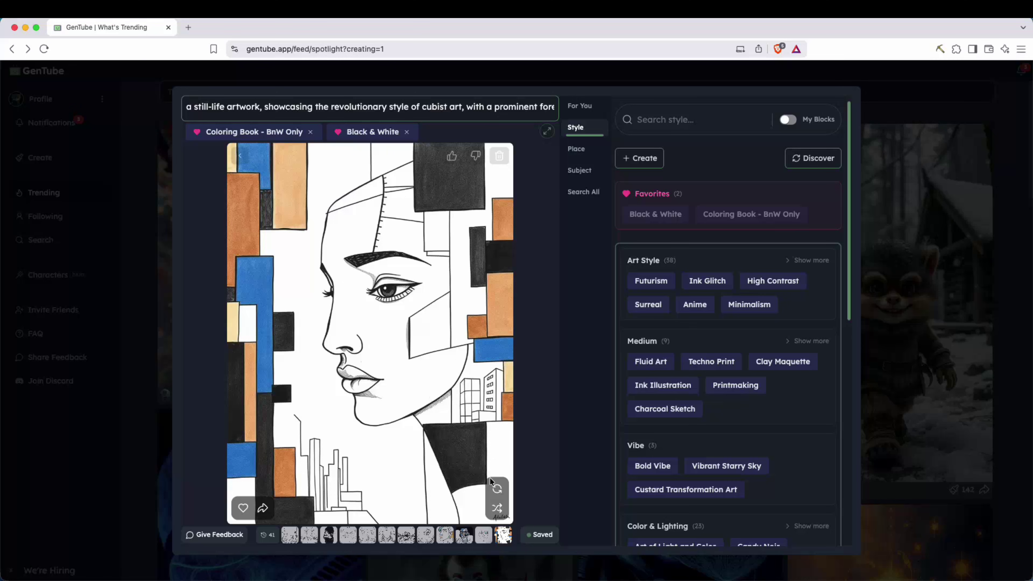
pyautogui.click(499, 490)
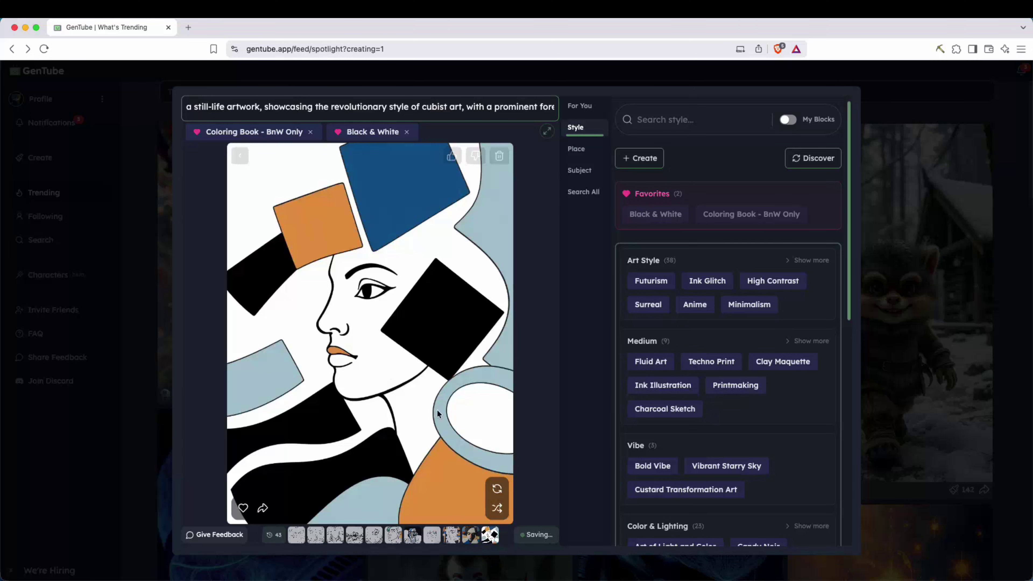
pyautogui.click(497, 489)
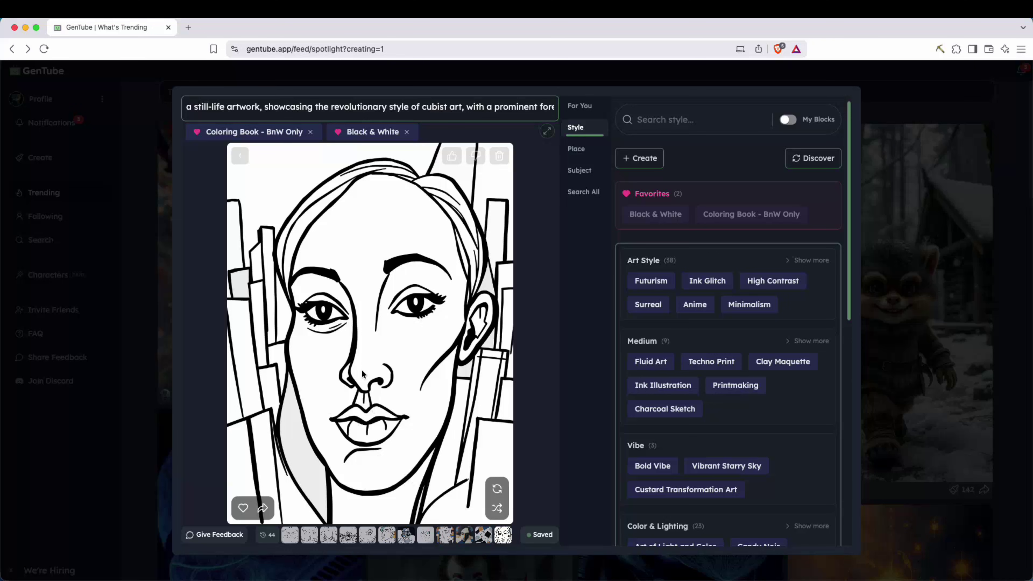
pyautogui.click(497, 488)
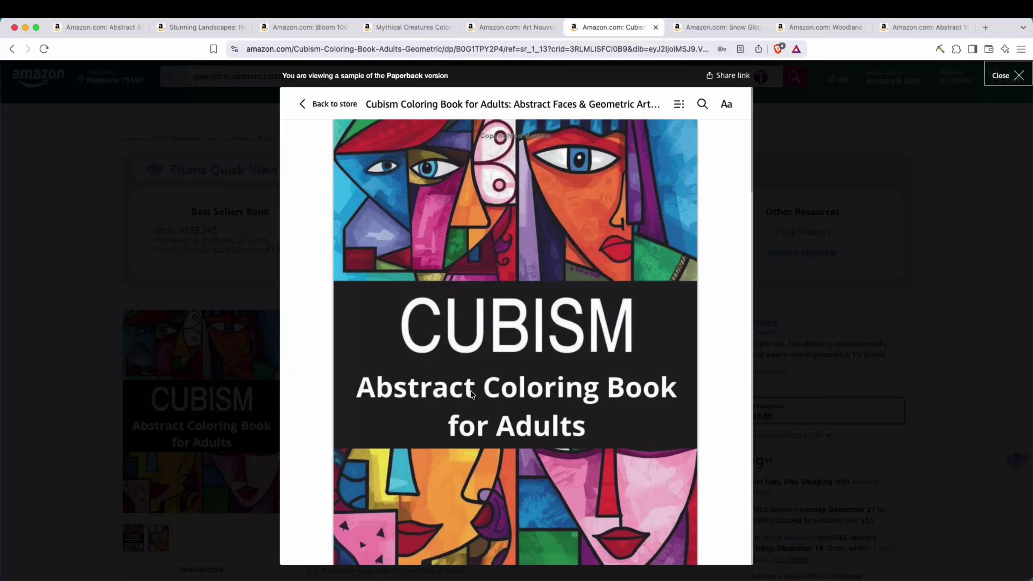
# Scroll through the Cubism coloring book sample pages, then close it with Escape
pyautogui.scroll(-10, 641, 392)
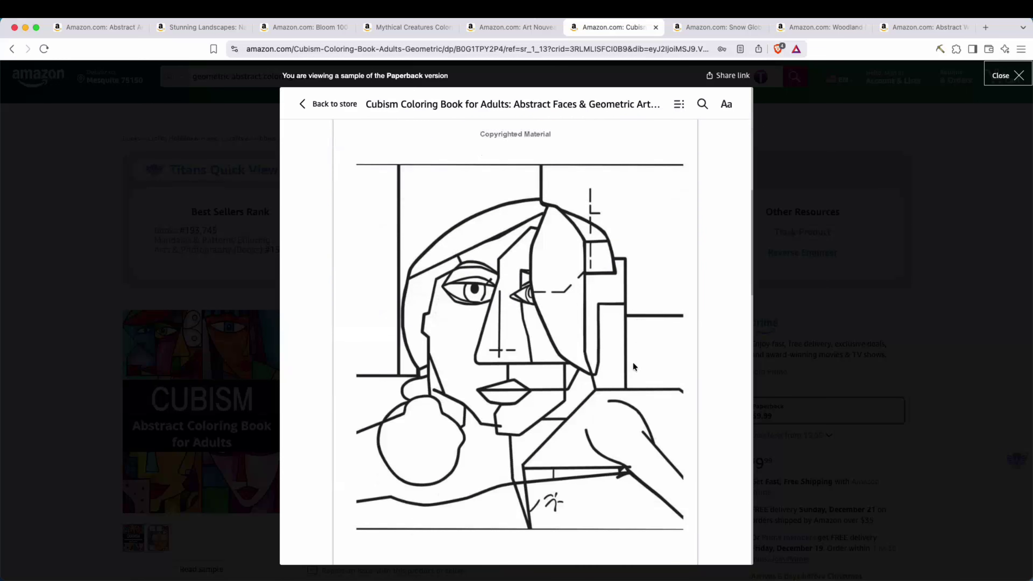
pyautogui.scroll(-4, 632, 366)
pyautogui.scroll(5, 634, 212)
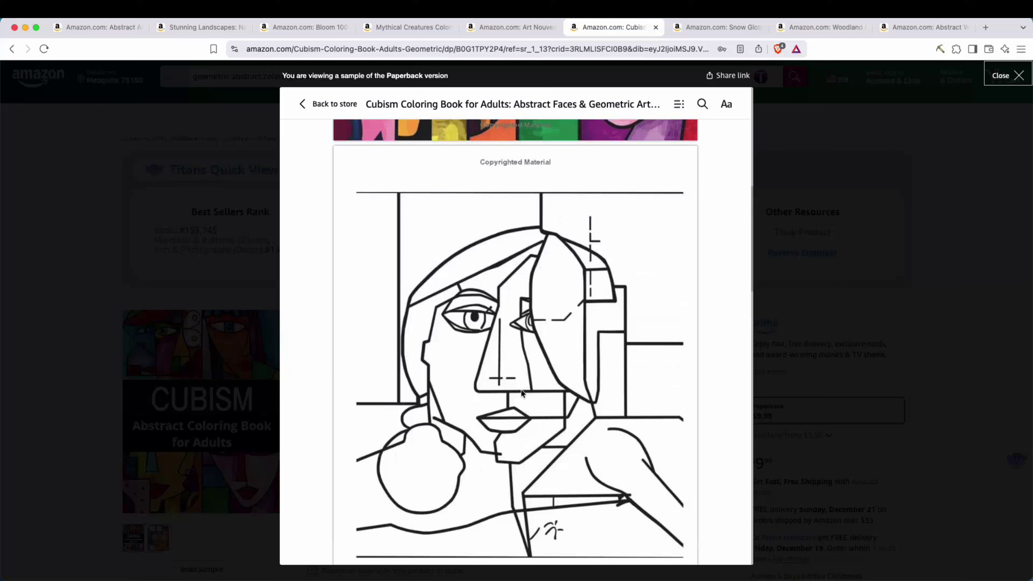
pyautogui.scroll(-2, 542, 392)
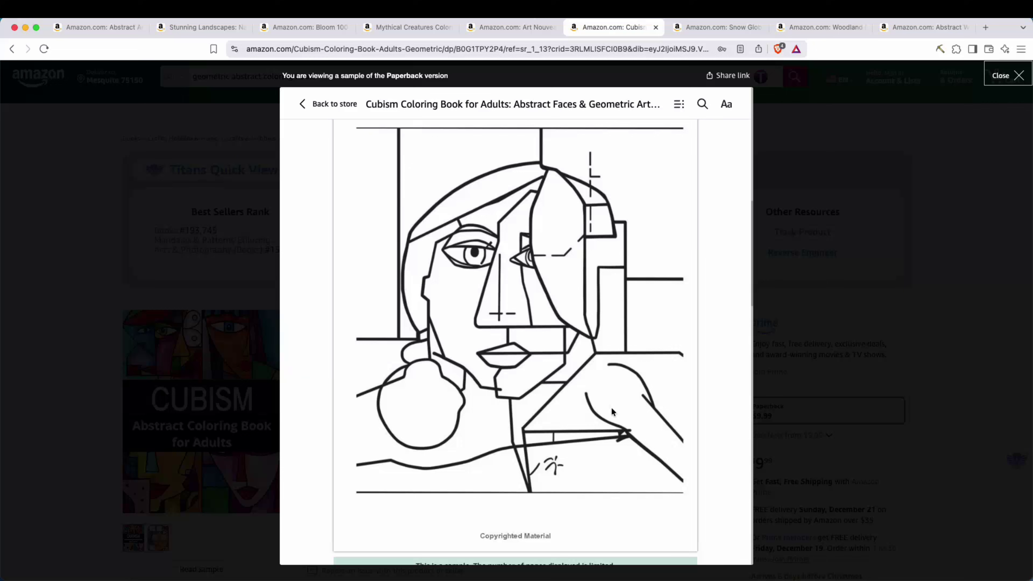
pyautogui.scroll(-10, 610, 411)
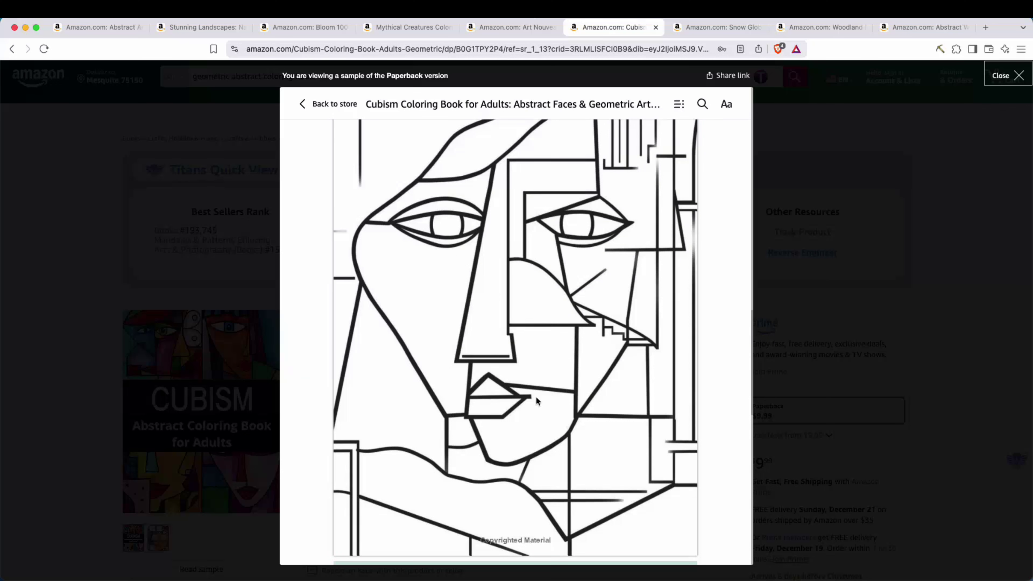
pyautogui.scroll(-10, 513, 394)
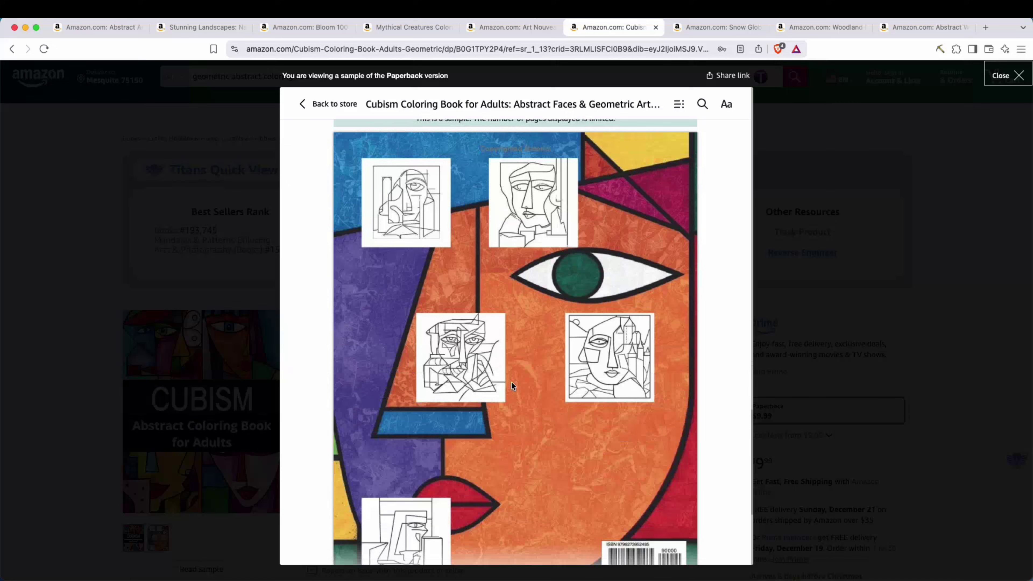
pyautogui.press('Escape')
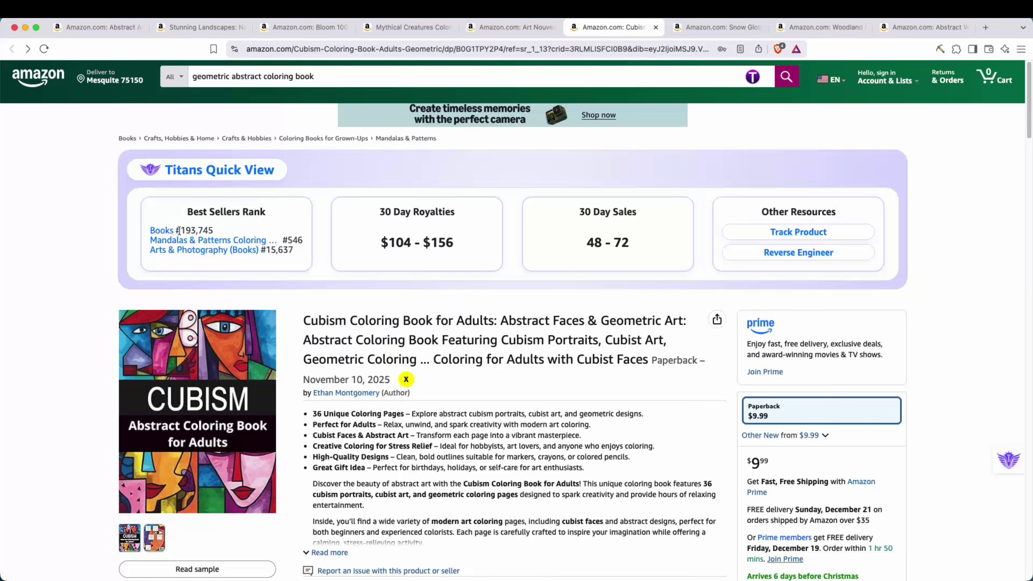
# Highlight the Books bestseller rank and the 30 Day Royalties estimate range
pyautogui.moveTo(181, 230)
pyautogui.mouseDown()
pyautogui.moveTo(208, 229)
pyautogui.moveTo(175, 230)
pyautogui.mouseUp()
pyautogui.moveTo(374, 225); pyautogui.dragTo(469, 212)
pyautogui.click(468, 212)
pyautogui.moveTo(380, 243); pyautogui.dragTo(461, 241)
pyautogui.click(466, 245)
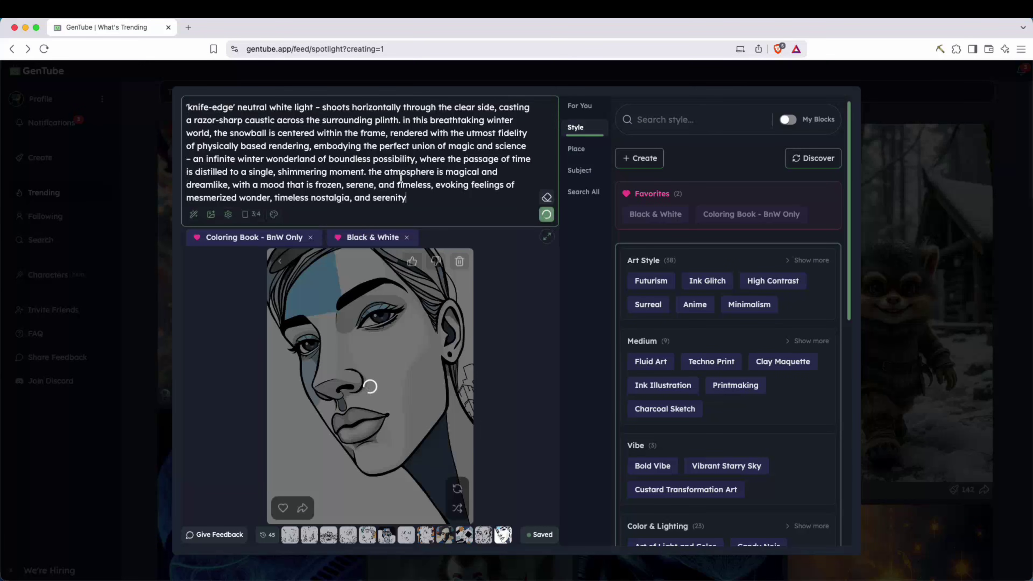
# Review the Christmas snow orb prompt and generate its first coloring page
pyautogui.scroll(-3, 400, 177)
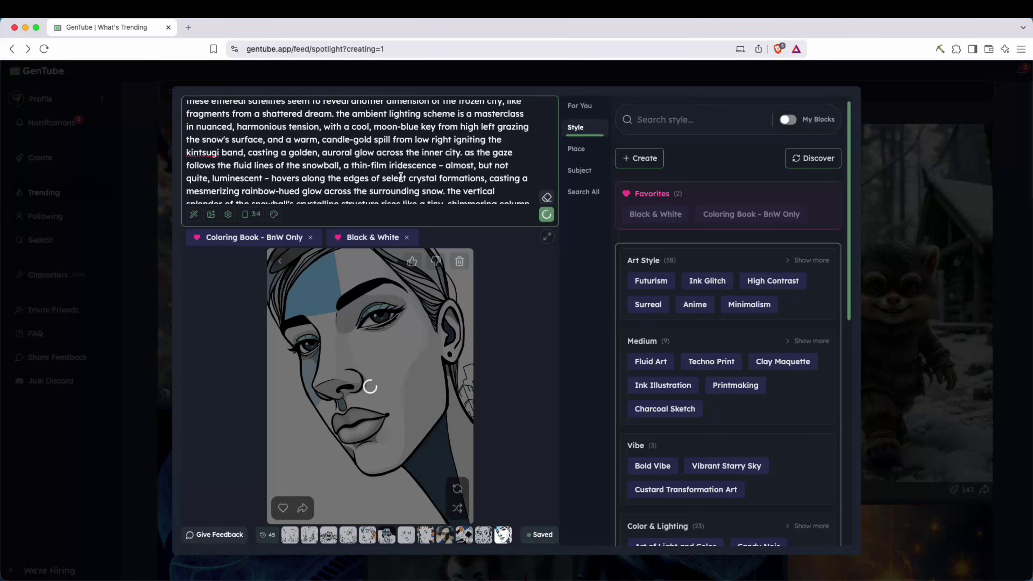
pyautogui.scroll(5, 401, 177)
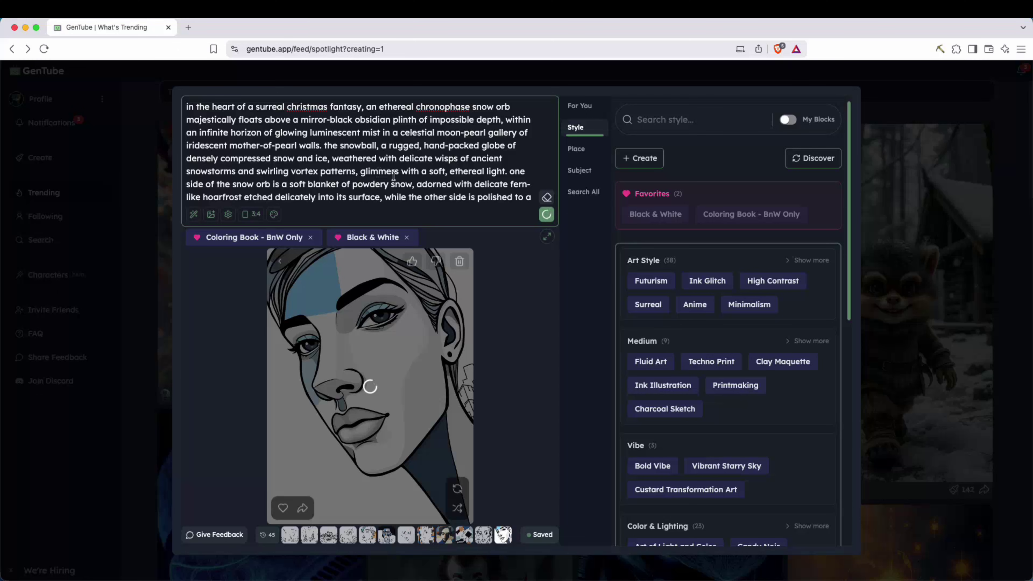
pyautogui.scroll(-5, 411, 169)
pyautogui.scroll(5, 412, 169)
pyautogui.scroll(-15, 210, 107)
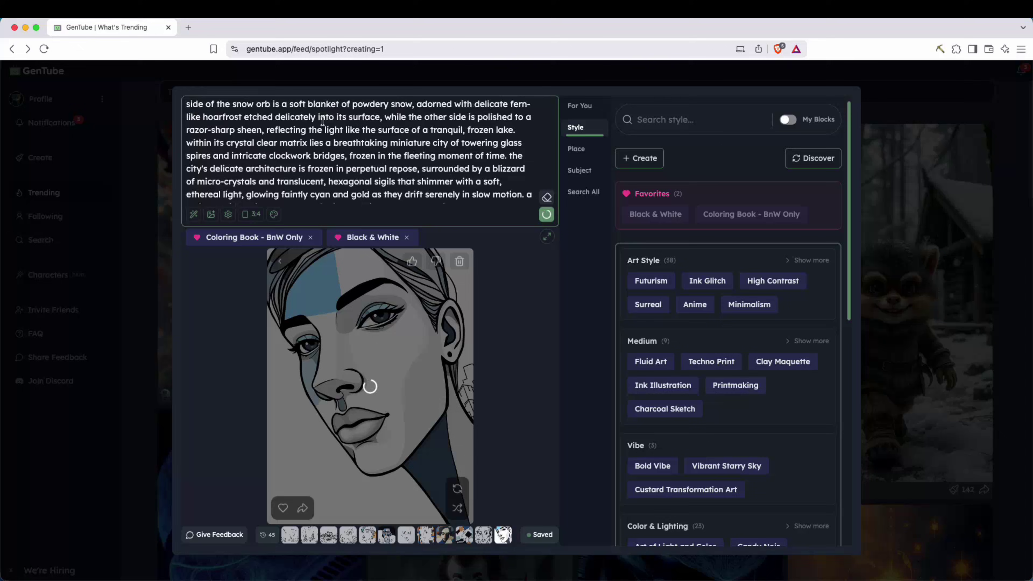
pyautogui.scroll(-10, 333, 136)
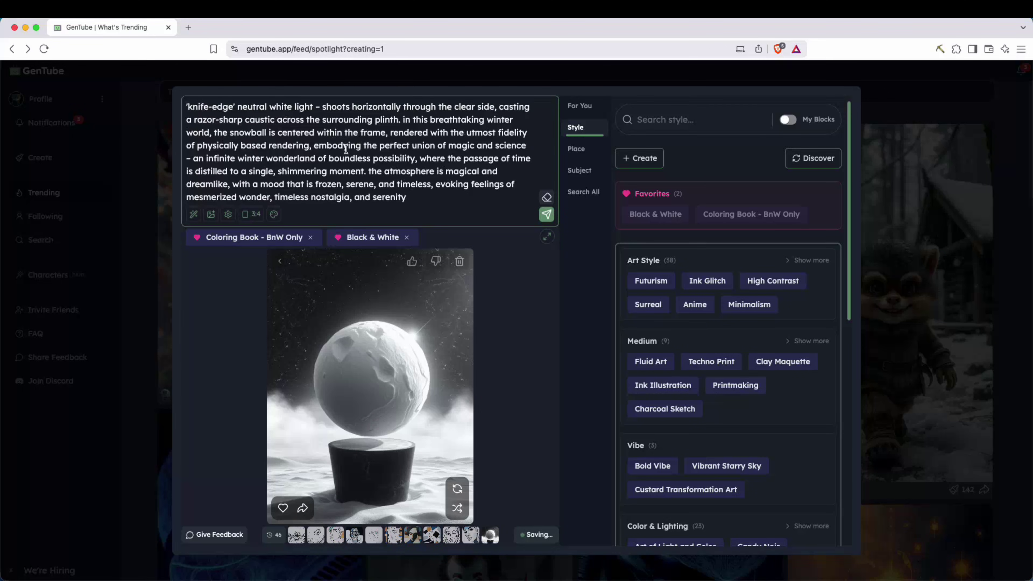
pyautogui.click(457, 489)
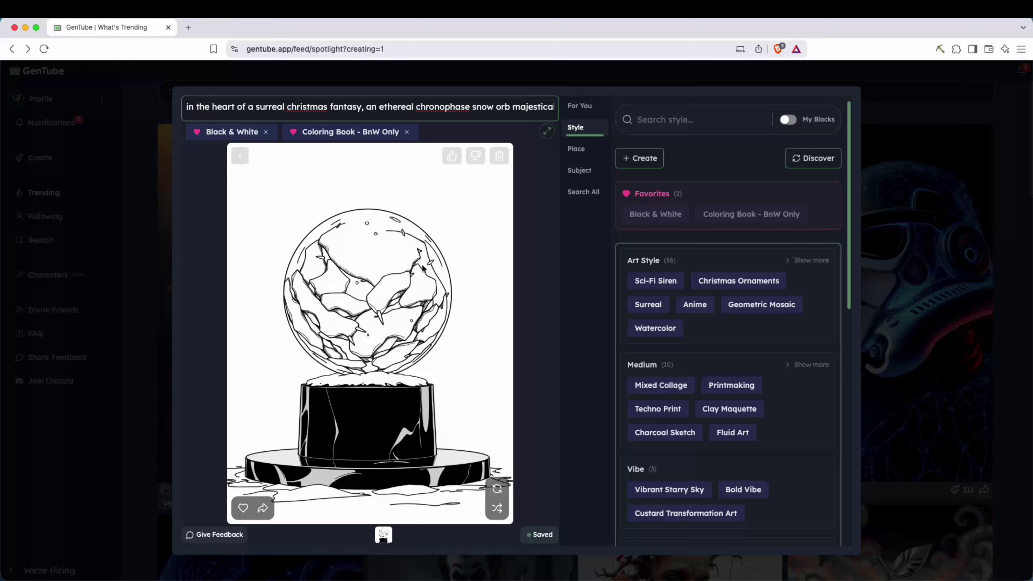
# Regenerate four more snow globe variations, then close the creator to return to the Trending feed
pyautogui.click(496, 489)
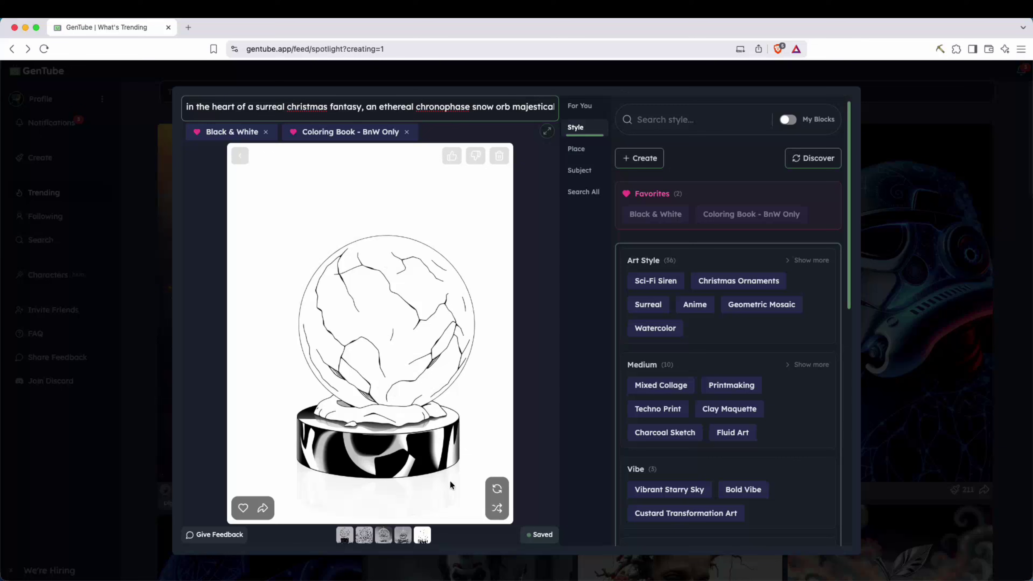
pyautogui.click(497, 490)
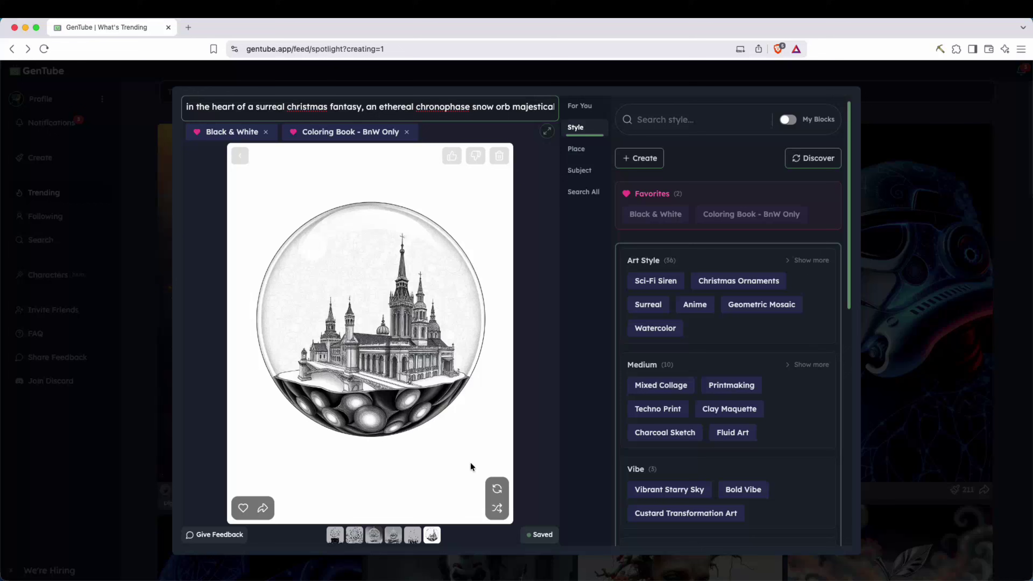
pyautogui.click(500, 487)
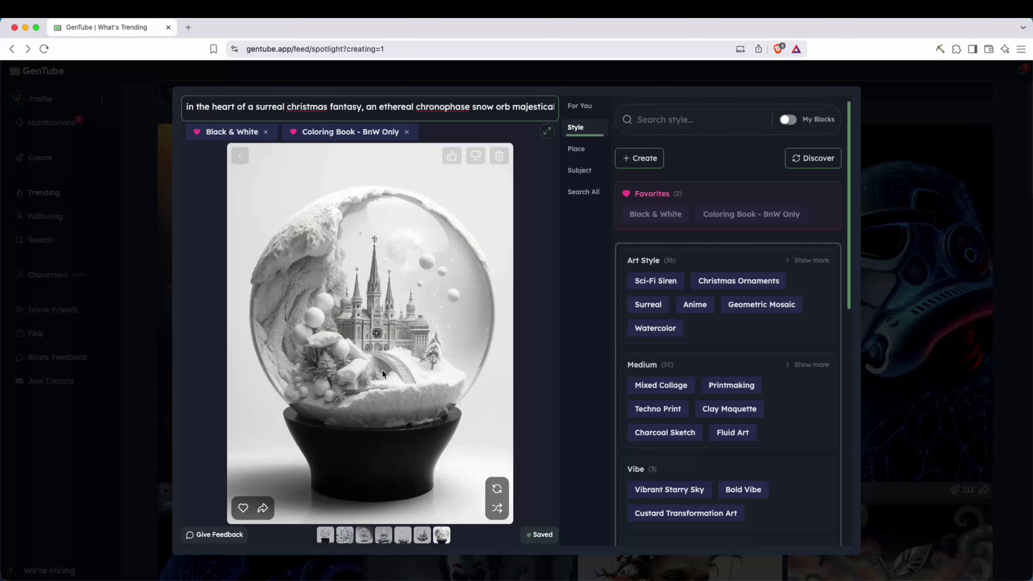
pyautogui.click(497, 488)
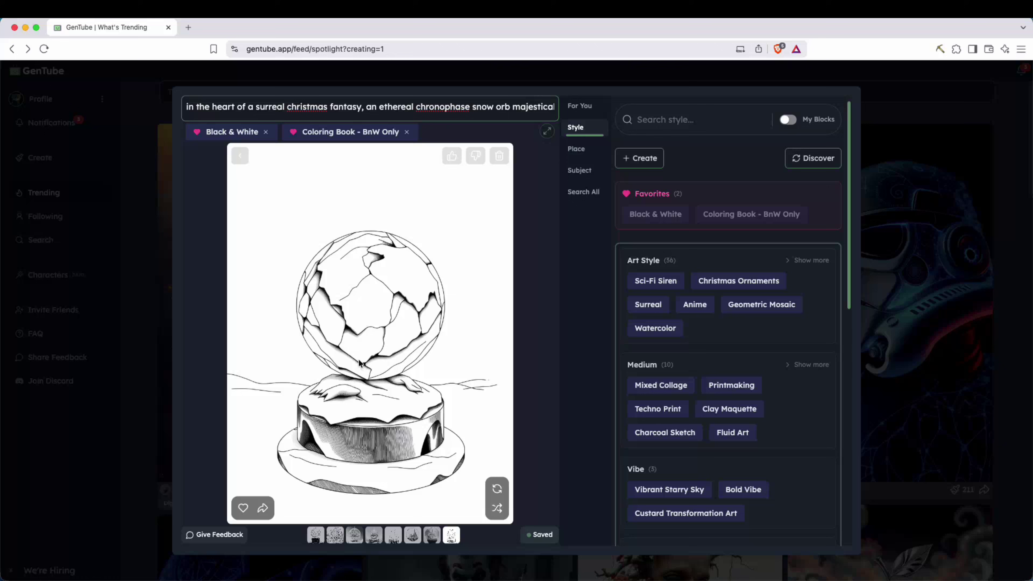
pyautogui.click(150, 366)
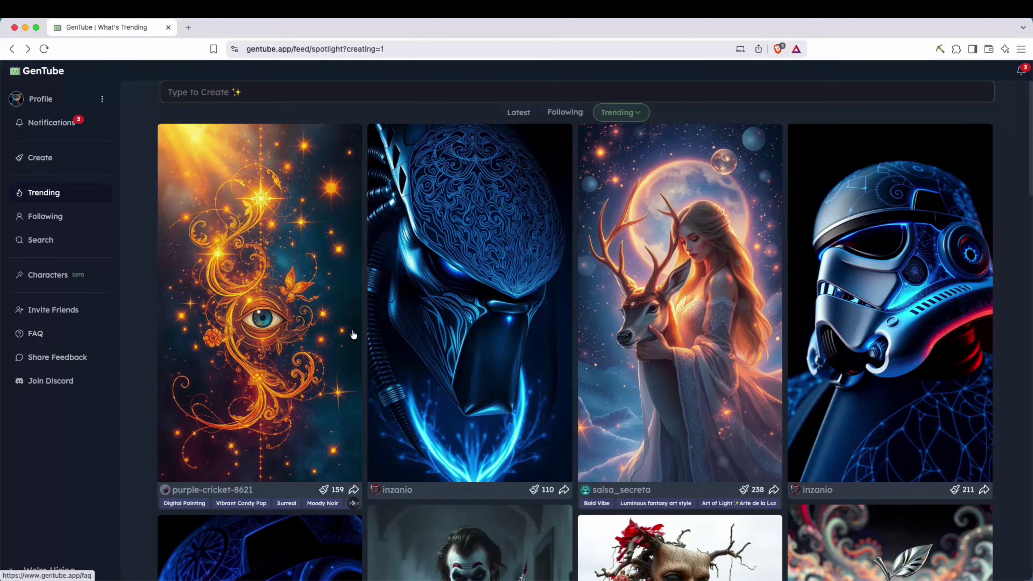
# Open the FAQ and highlight the Ownership, Licensing & Copyright heading and commercial rights sentence
pyautogui.click(39, 334)
pyautogui.scroll(-15, 243, 369)
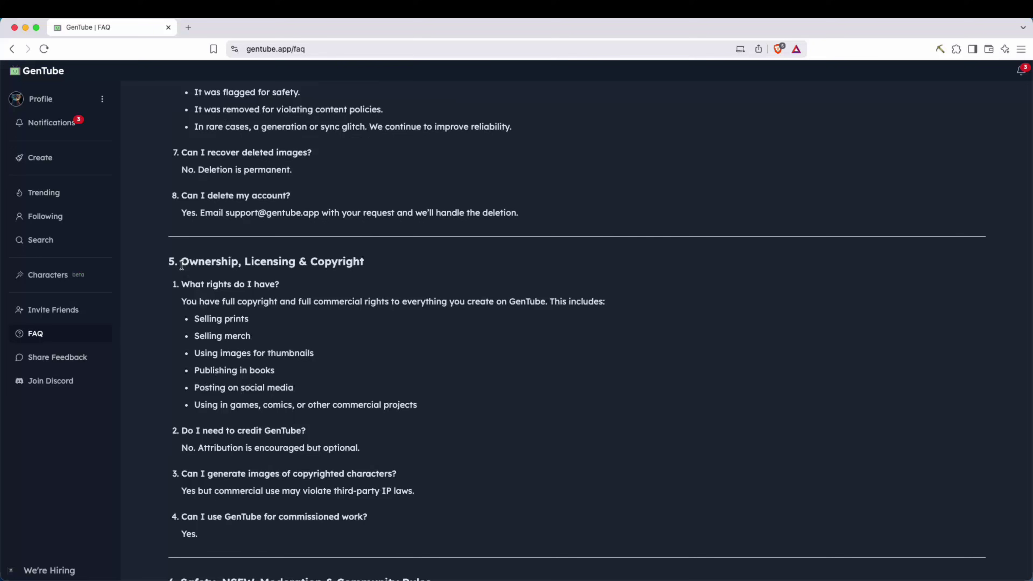
pyautogui.moveTo(168, 196); pyautogui.dragTo(371, 199)
pyautogui.click(306, 234)
pyautogui.moveTo(199, 236); pyautogui.dragTo(516, 238)
# Highlight the listed commercial uses, optional attribution note and copyrighted-characters warning
pyautogui.moveTo(207, 255); pyautogui.dragTo(279, 299)
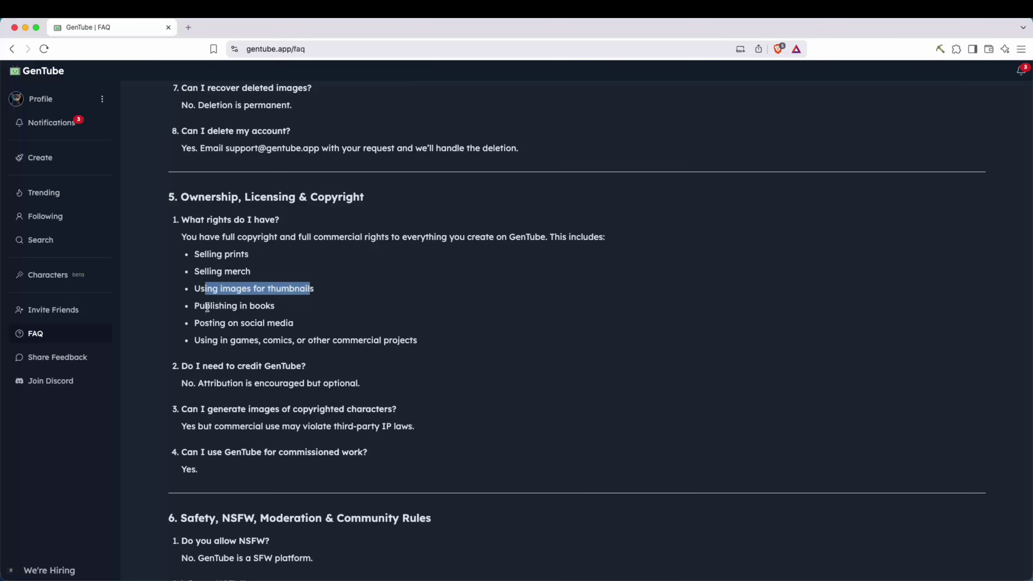
pyautogui.moveTo(206, 305); pyautogui.dragTo(268, 306)
pyautogui.moveTo(203, 323); pyautogui.dragTo(280, 324)
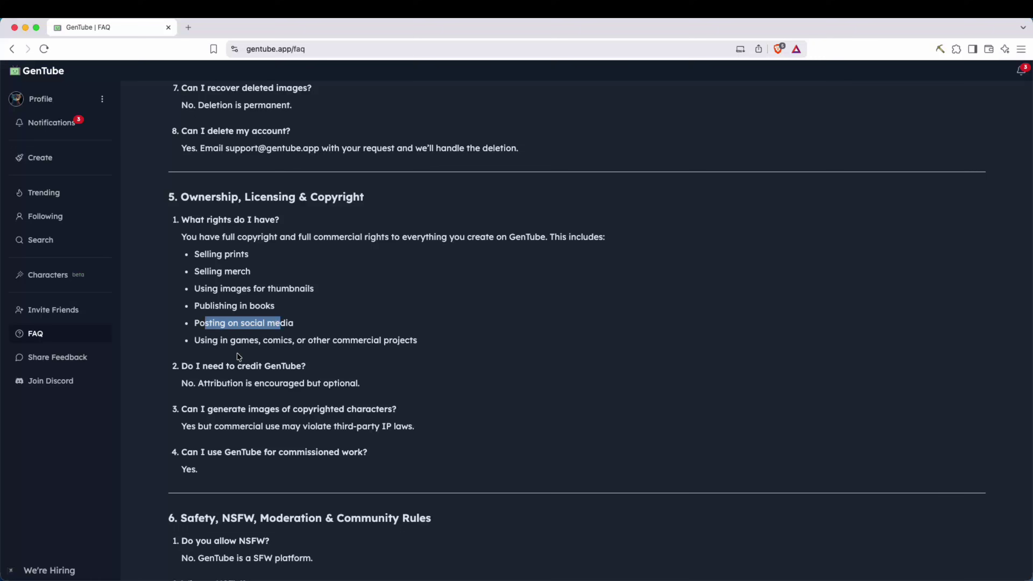
pyautogui.moveTo(205, 341); pyautogui.dragTo(400, 341)
pyautogui.moveTo(198, 382); pyautogui.dragTo(367, 408)
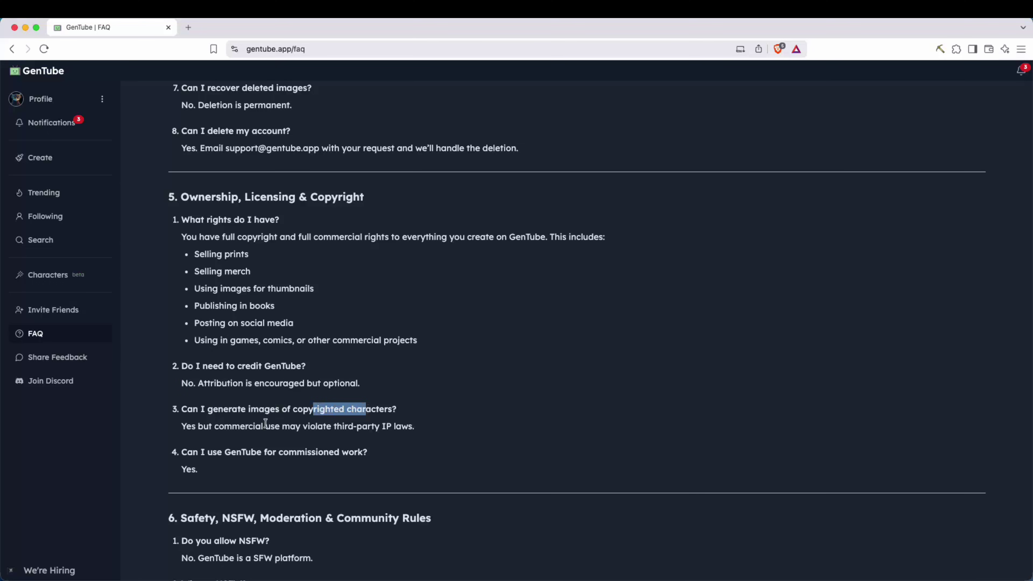
pyautogui.moveTo(197, 426); pyautogui.dragTo(391, 424)
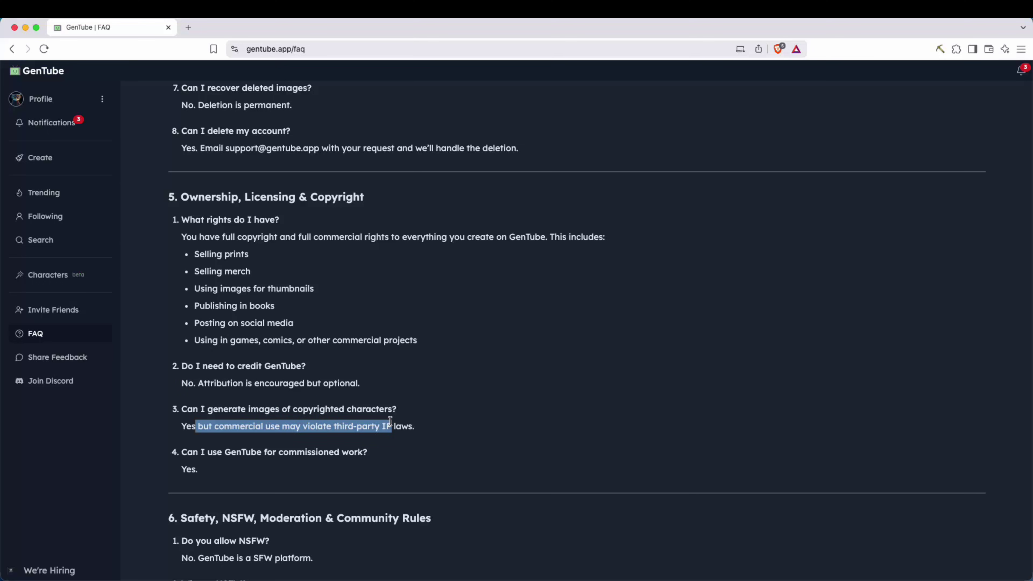
# Select 'commissioned' in question 4, then highlight the whole ownership and rights section
pyautogui.click(390, 422)
pyautogui.doubleClick(283, 452)
pyautogui.click(185, 471)
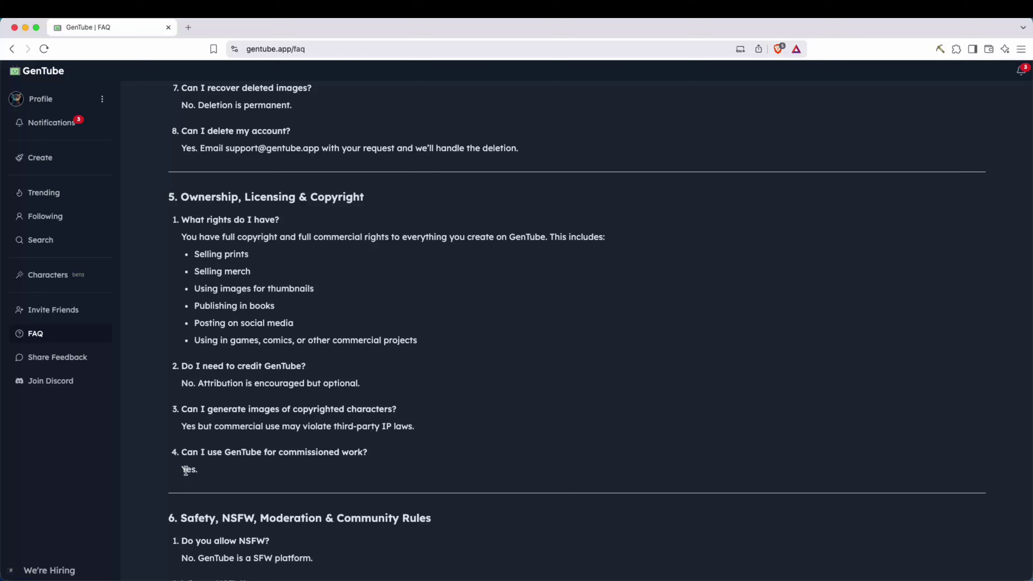
pyautogui.moveTo(185, 470); pyautogui.dragTo(181, 222)
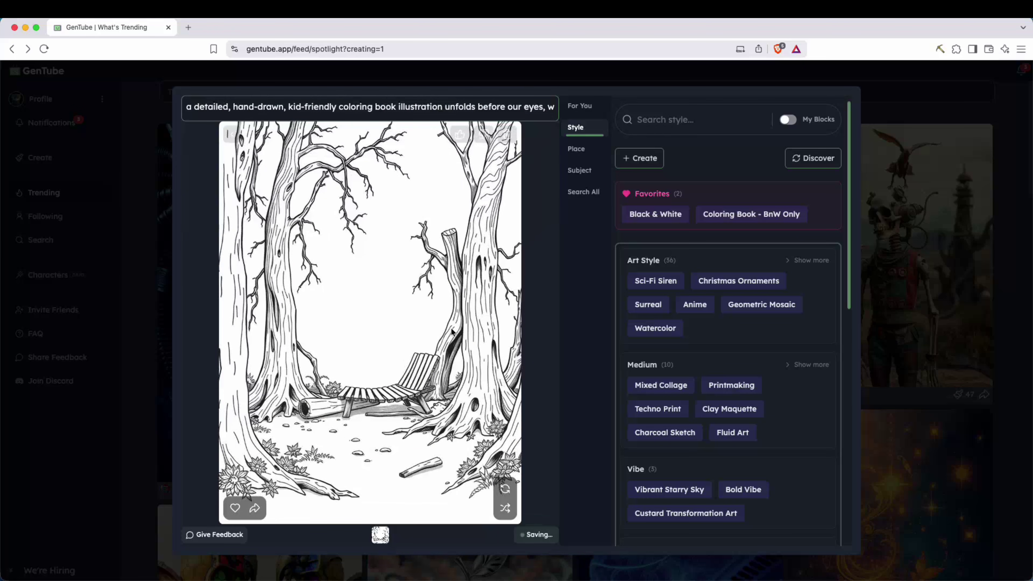
# Regenerate the forest bench coloring page twice for two new variations
pyautogui.click(504, 487)
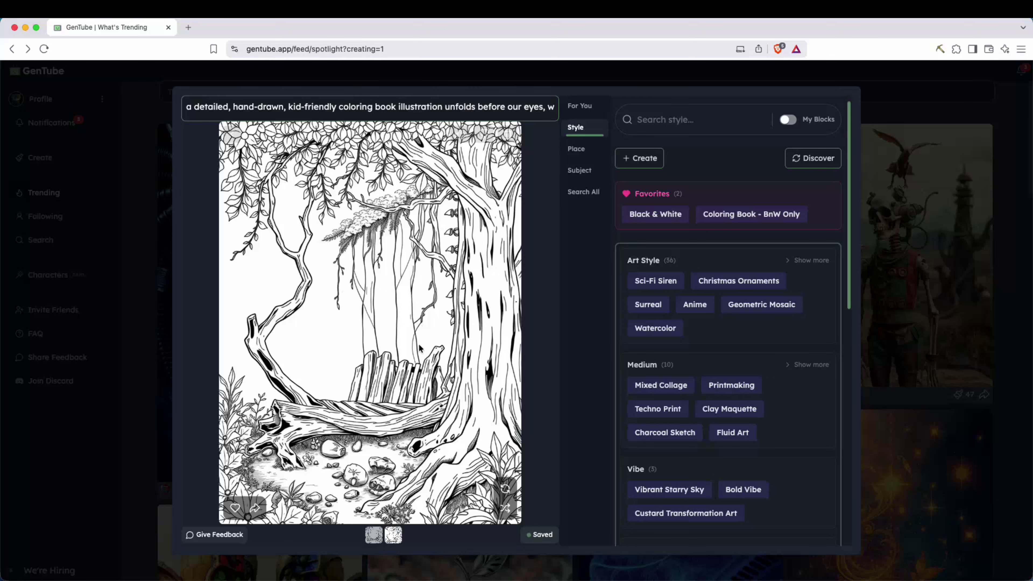
pyautogui.click(505, 488)
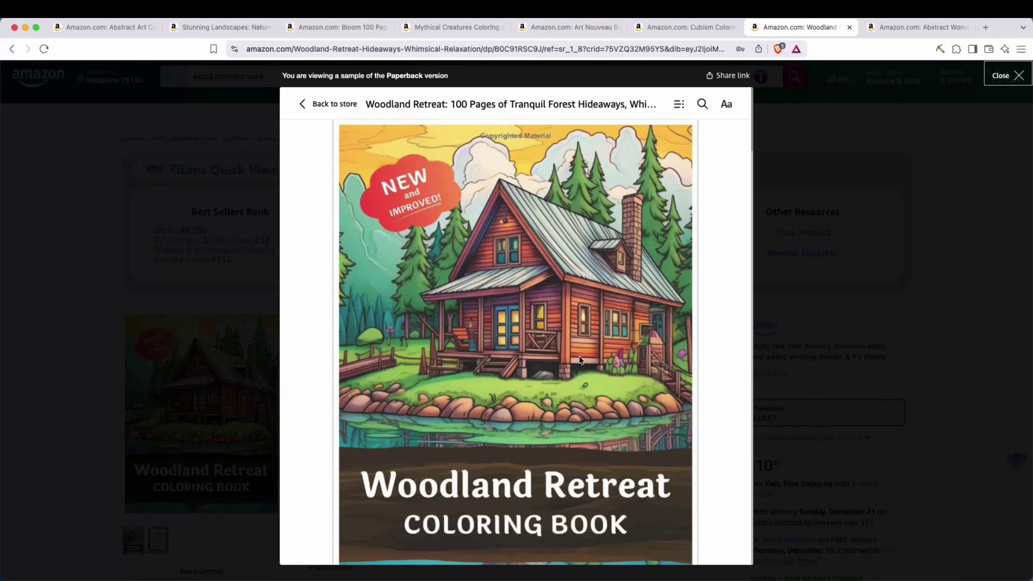
# Scroll through the rest of the Woodland Retreat sample and close the viewer
pyautogui.scroll(-5, 569, 358)
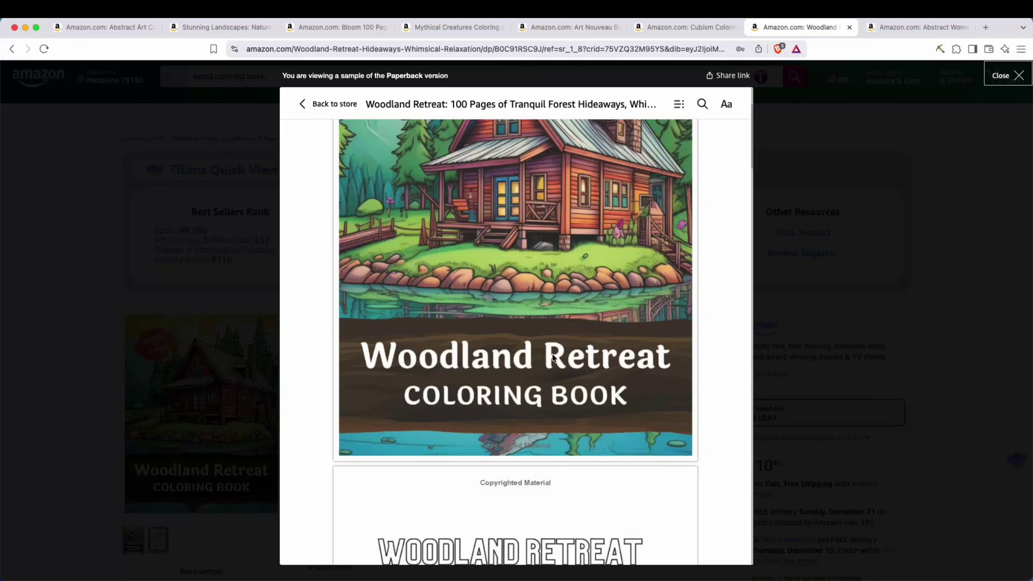
pyautogui.scroll(-15, 591, 353)
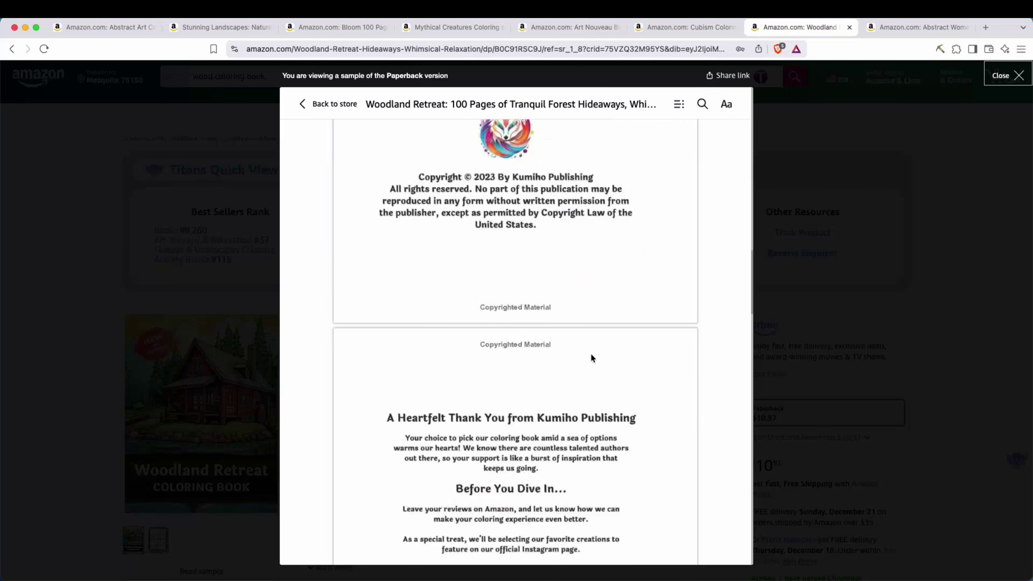
pyautogui.scroll(-15, 592, 357)
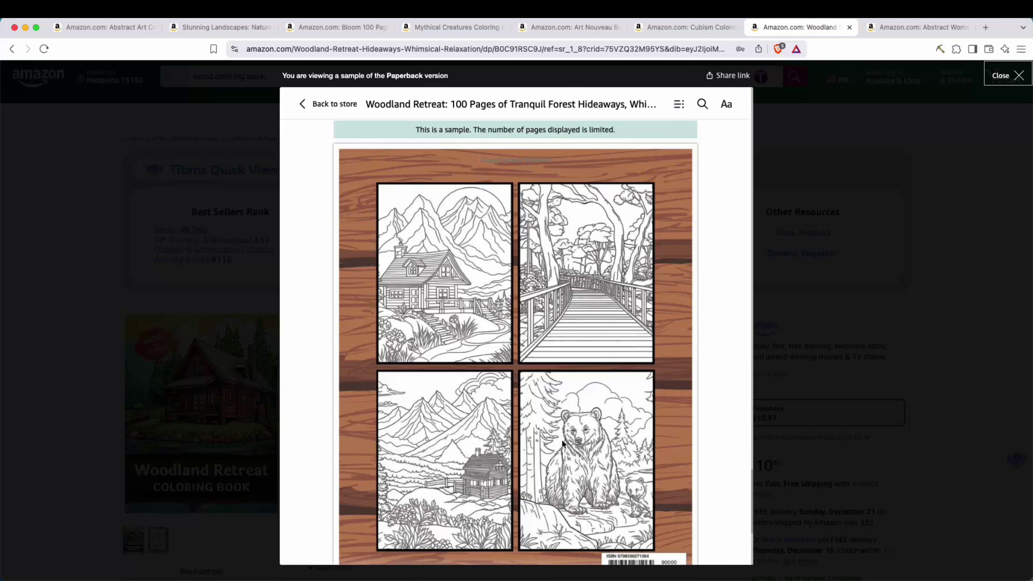
pyautogui.press('Escape')
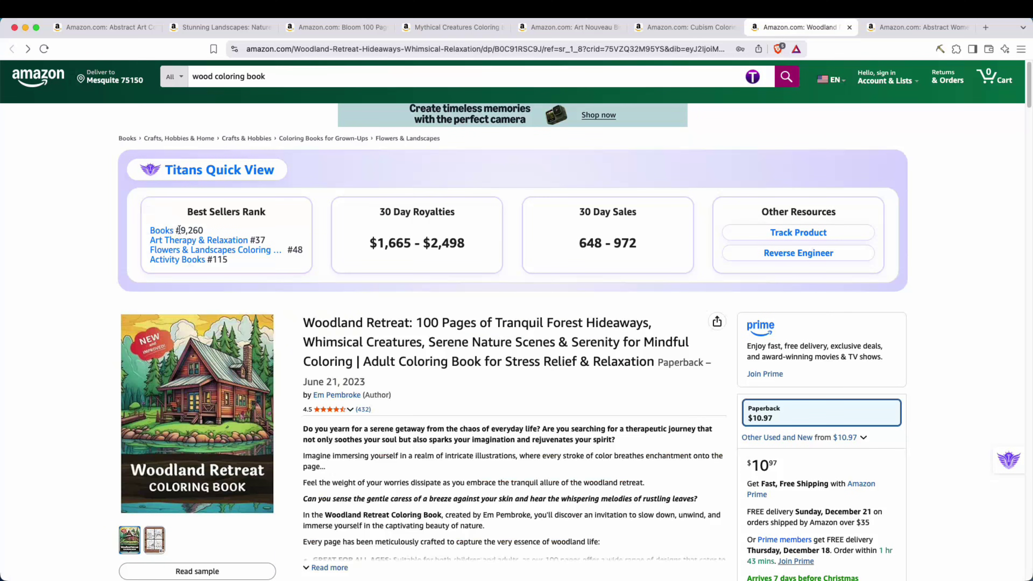
# Highlight the Books rank 9,260 and the $1,665–$2,498 30 Day Royalties figures
pyautogui.moveTo(179, 230); pyautogui.dragTo(195, 229)
pyautogui.click(204, 233)
pyautogui.moveTo(375, 243); pyautogui.dragTo(466, 247)
pyautogui.click(466, 248)
pyautogui.moveTo(389, 211); pyautogui.dragTo(478, 267)
pyautogui.scroll(-5, 488, 328)
pyautogui.moveTo(331, 217)
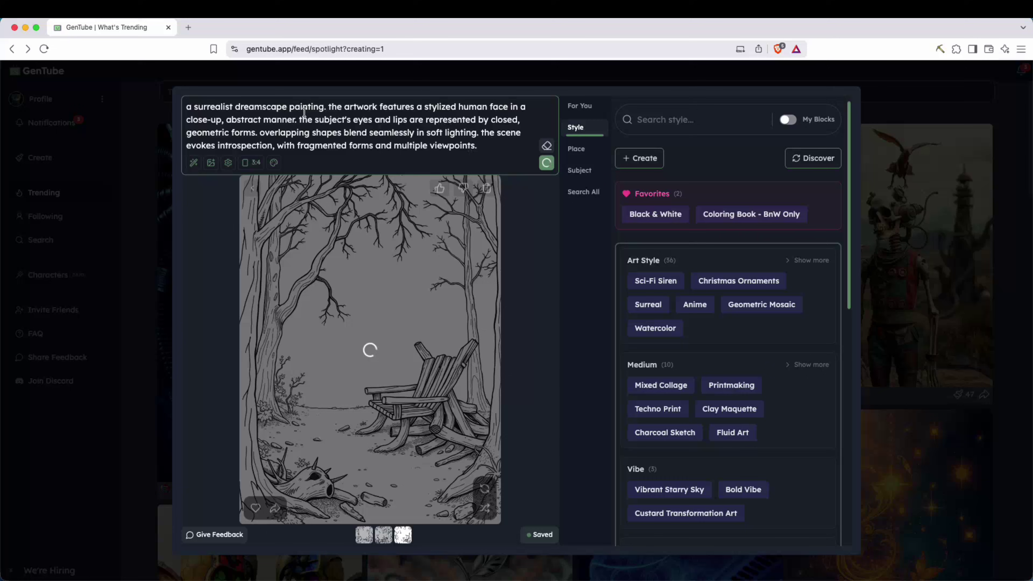
# Review the prompt's 'dreamscape painting', 'human face' and 'abstract' wording, then view the generated face
pyautogui.moveTo(239, 106); pyautogui.dragTo(311, 109)
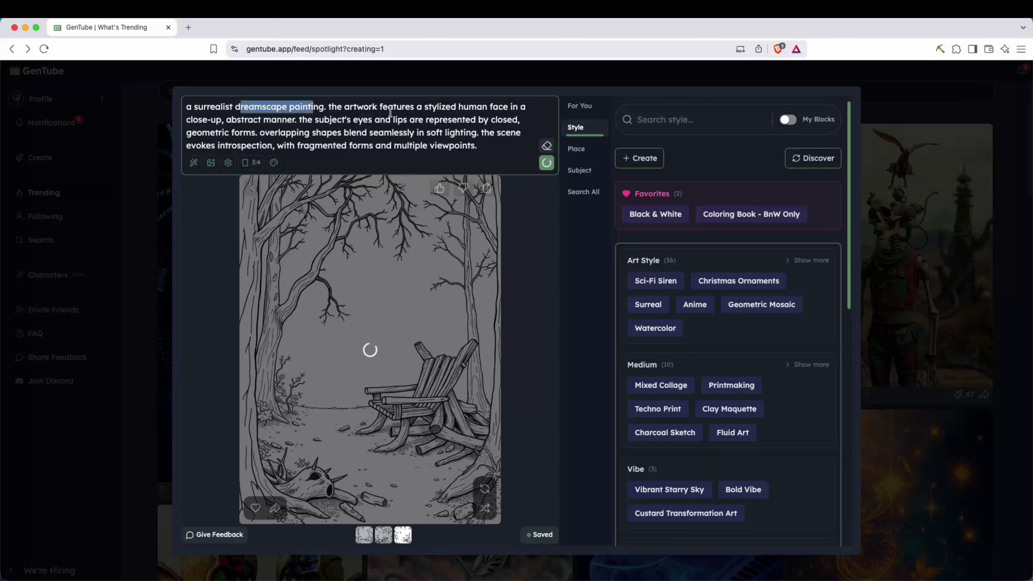
pyautogui.moveTo(463, 108); pyautogui.dragTo(487, 114)
pyautogui.doubleClick(233, 120)
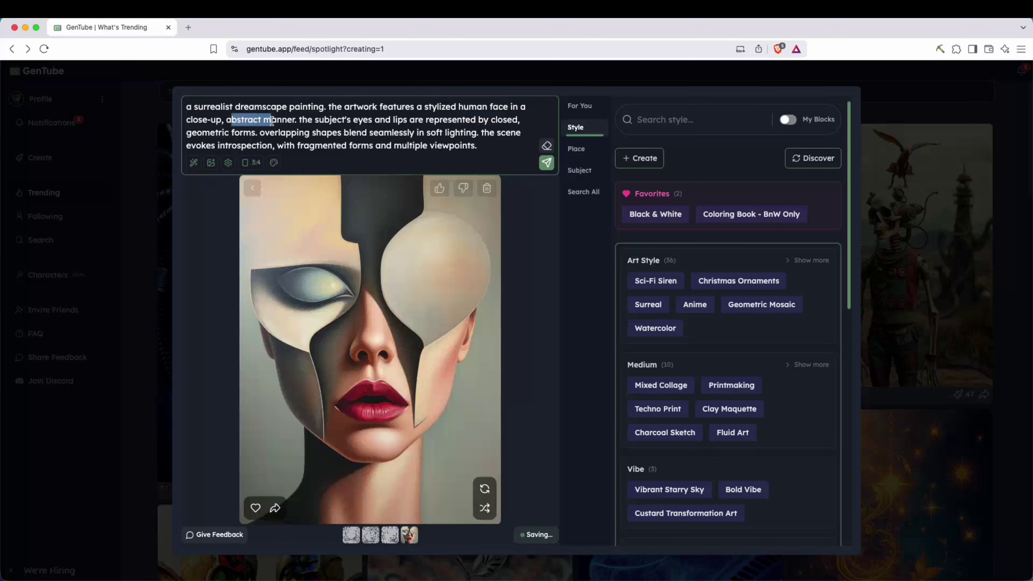
pyautogui.click(375, 369)
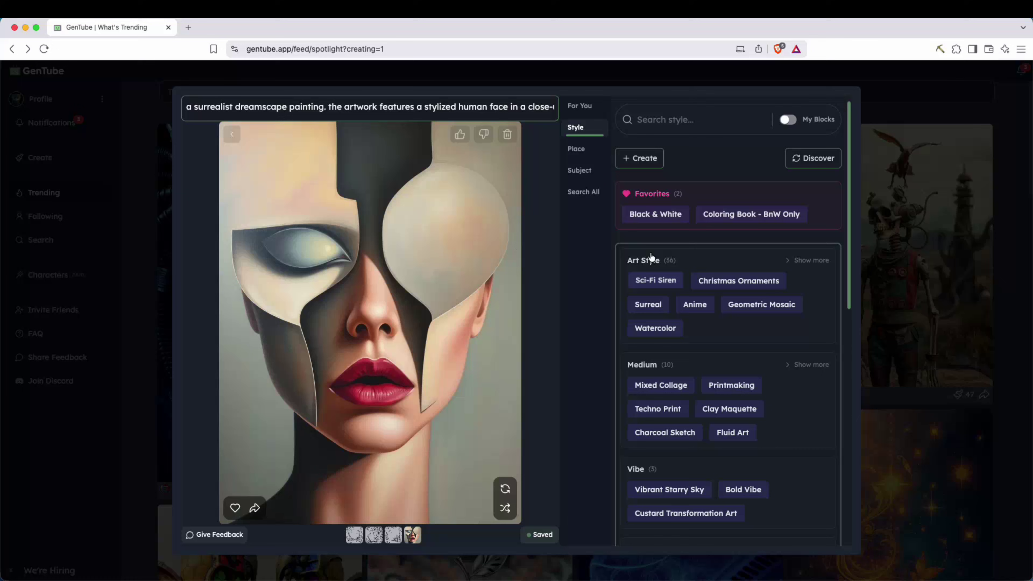
# Add Black & White and Coloring Book - BnW Only styles and regenerate the face
pyautogui.click(655, 214)
pyautogui.click(751, 214)
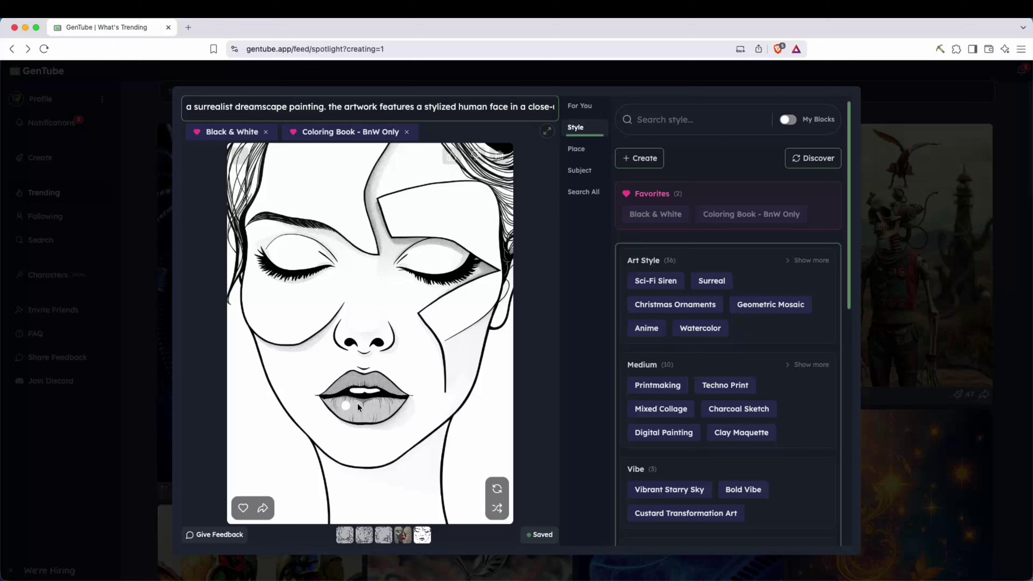
pyautogui.click(495, 491)
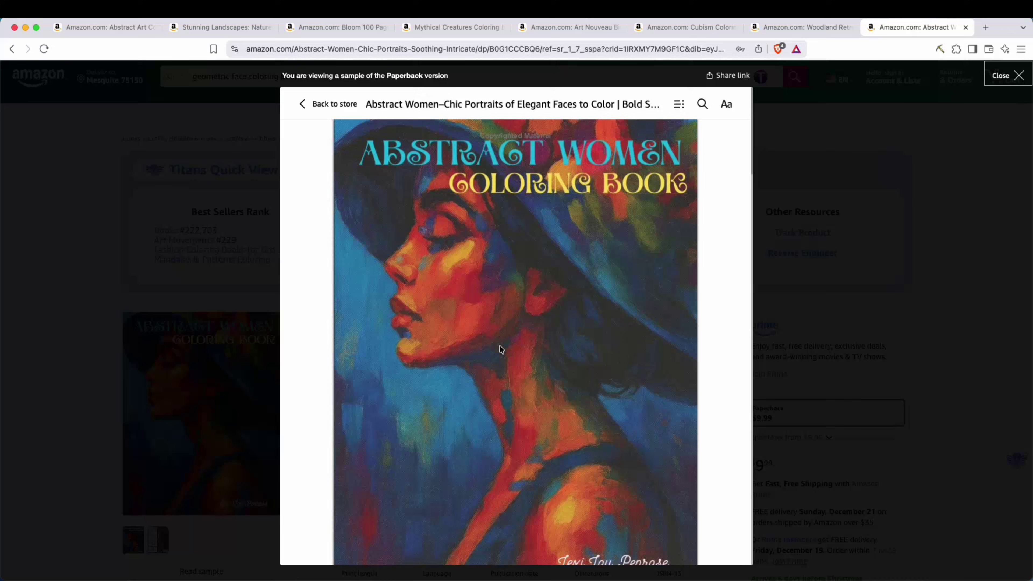
# Scroll through the Abstract Women sample and close it to reveal the product page
pyautogui.scroll(-10, 504, 346)
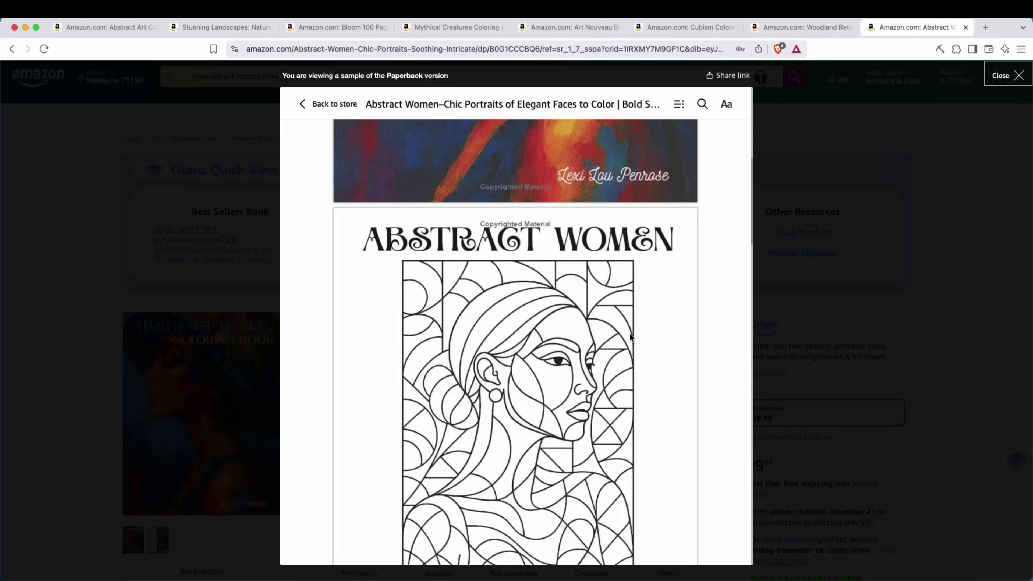
pyautogui.scroll(-20, 629, 335)
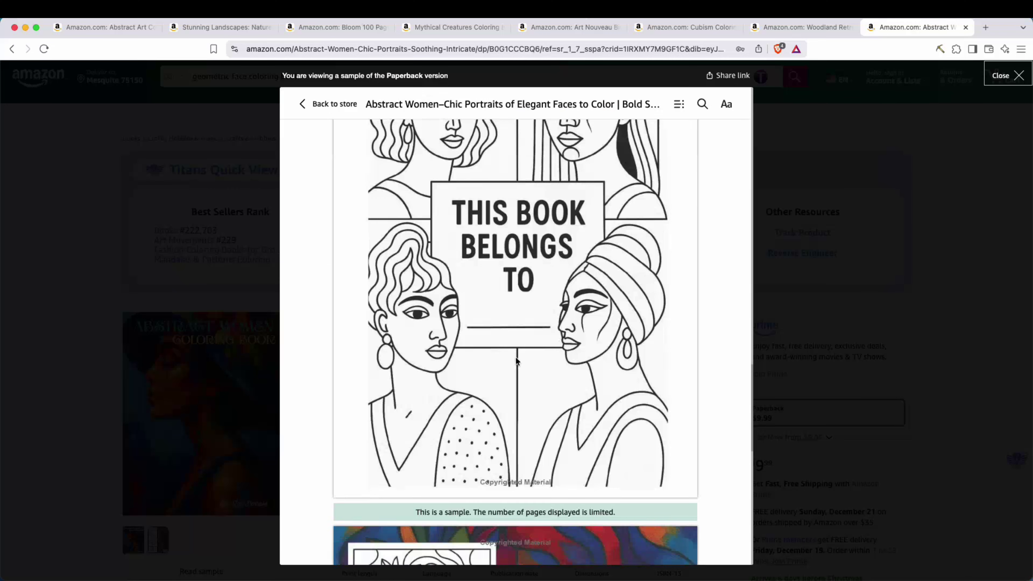
pyautogui.scroll(-10, 516, 360)
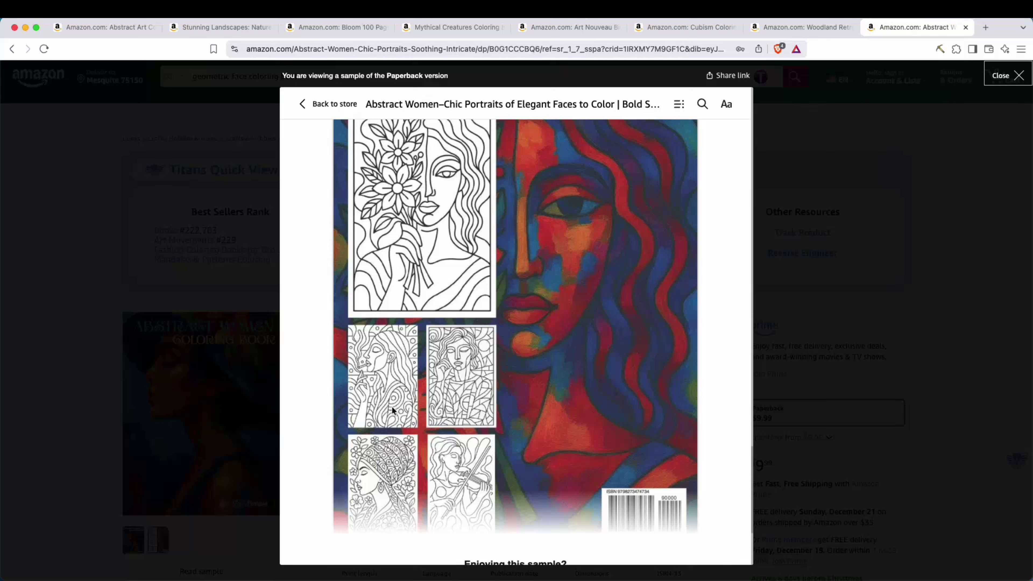
pyautogui.scroll(-1, 393, 410)
pyautogui.scroll(5, 490, 356)
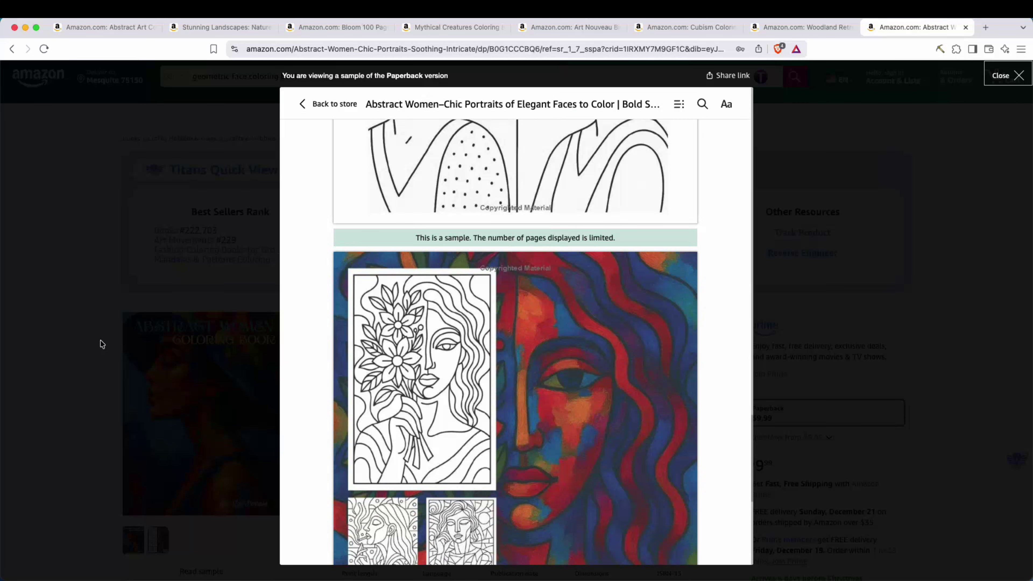
pyautogui.click(90, 346)
# Highlight the #222,703 rank, the $104 royalty estimate and the full book title
pyautogui.moveTo(179, 231); pyautogui.dragTo(215, 230)
pyautogui.moveTo(331, 228); pyautogui.dragTo(464, 232)
pyautogui.click(463, 234)
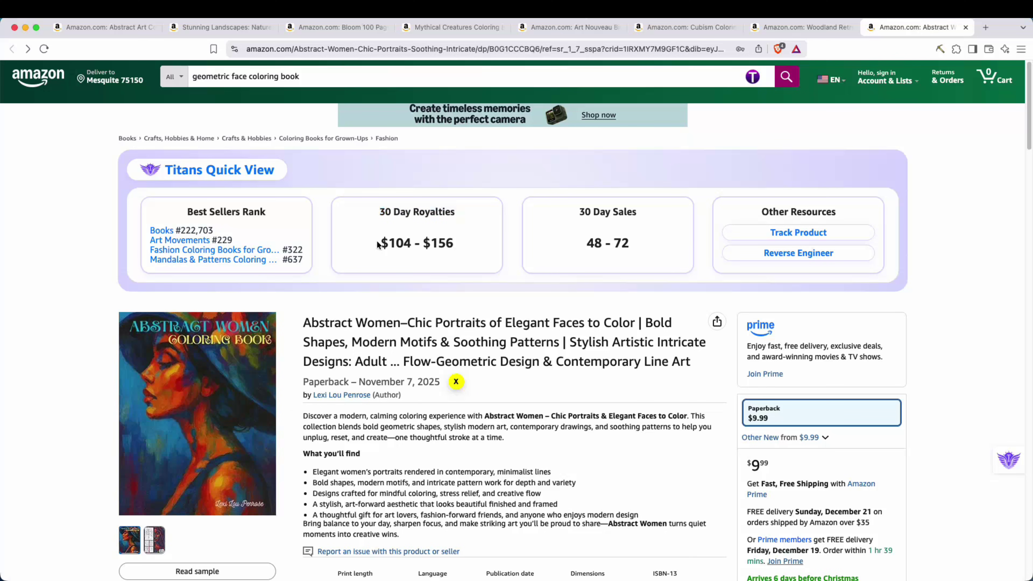
pyautogui.moveTo(377, 243); pyautogui.dragTo(451, 243)
pyautogui.scroll(-2, 458, 271)
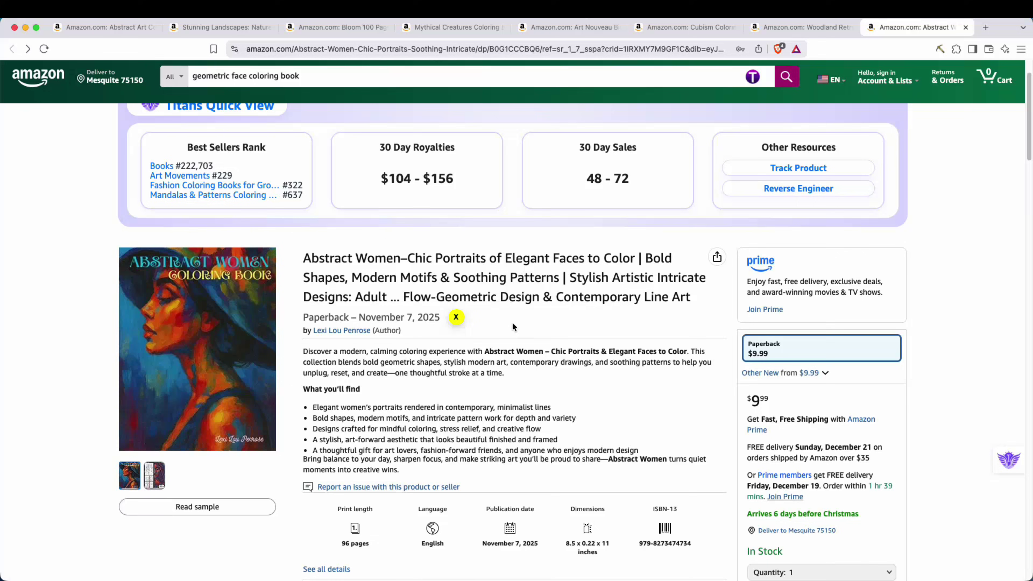
pyautogui.moveTo(307, 258); pyautogui.dragTo(603, 299)
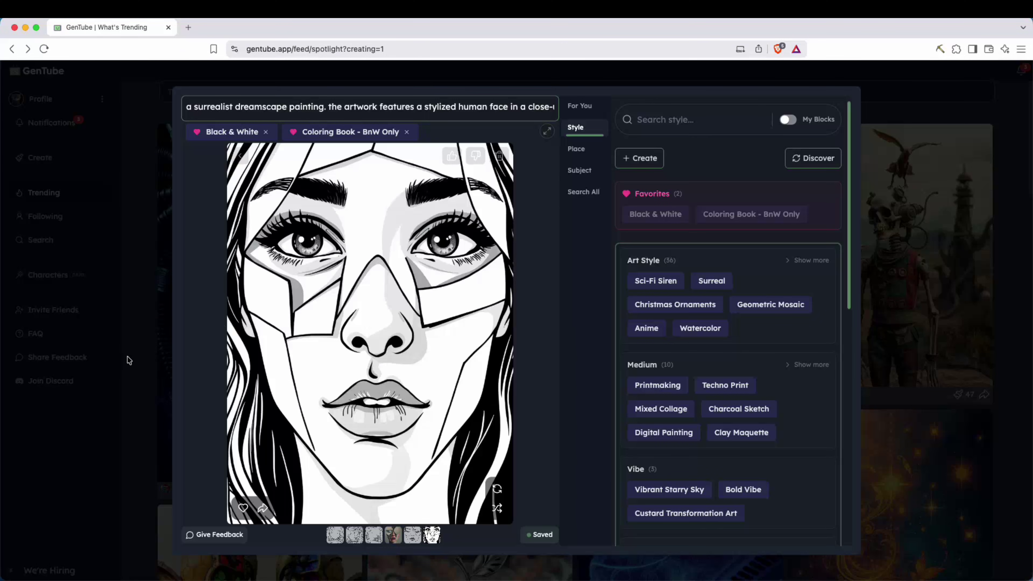
# Close the creation panel and scroll the Trending feed down to the snowy owl post
pyautogui.click(132, 358)
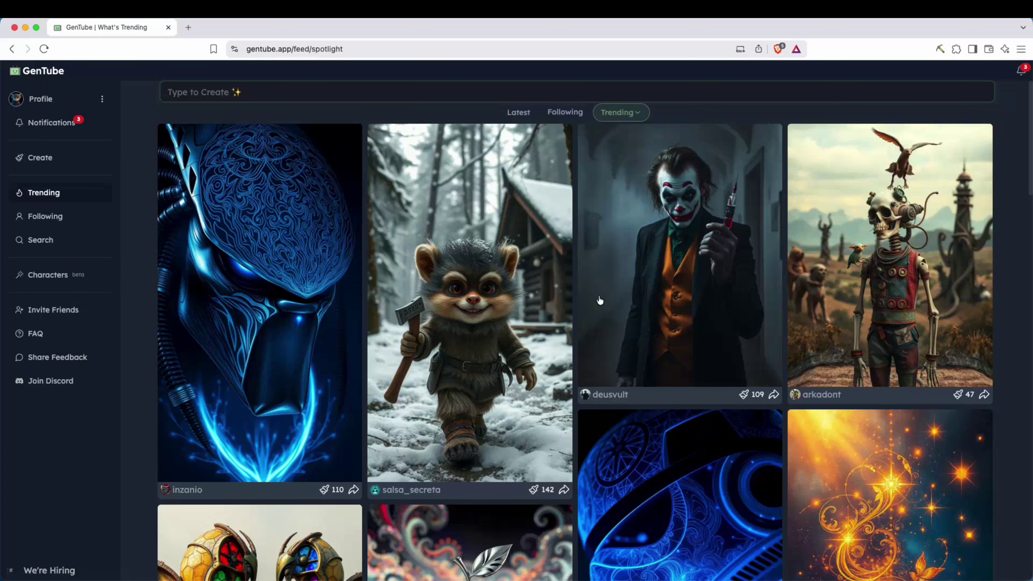
pyautogui.scroll(-2, 595, 300)
pyautogui.scroll(2, 407, 183)
pyautogui.scroll(-10, 611, 318)
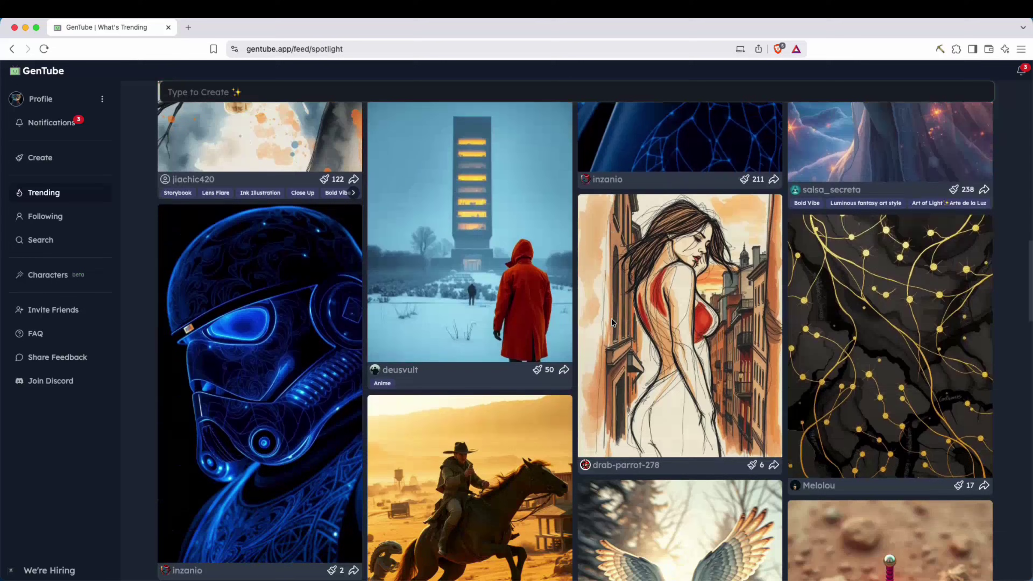
pyautogui.scroll(-15, 611, 318)
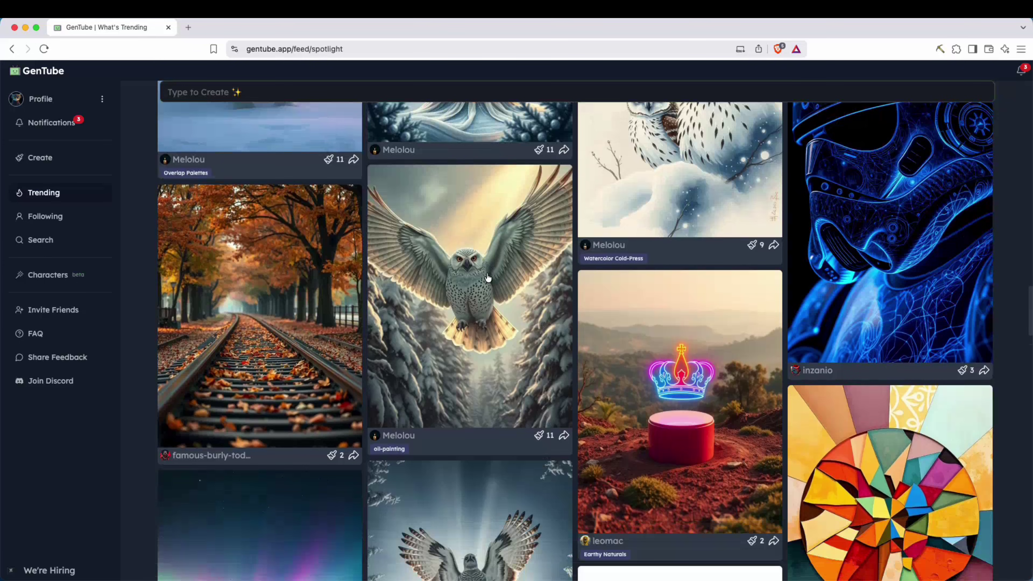
# Remix the snowy owl post in Coloring Book - BnW Only style and regenerate it
pyautogui.click(473, 293)
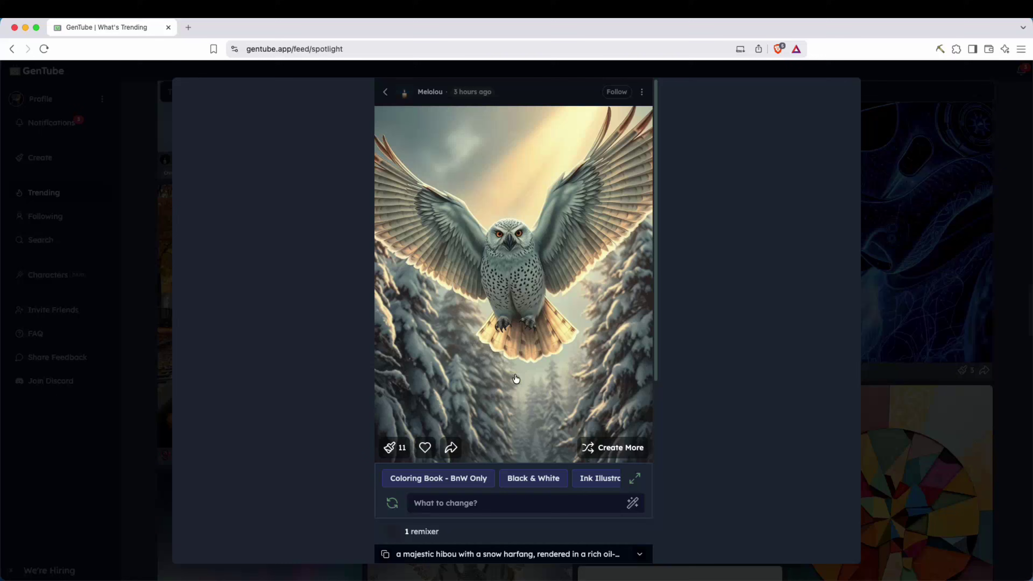
pyautogui.click(426, 478)
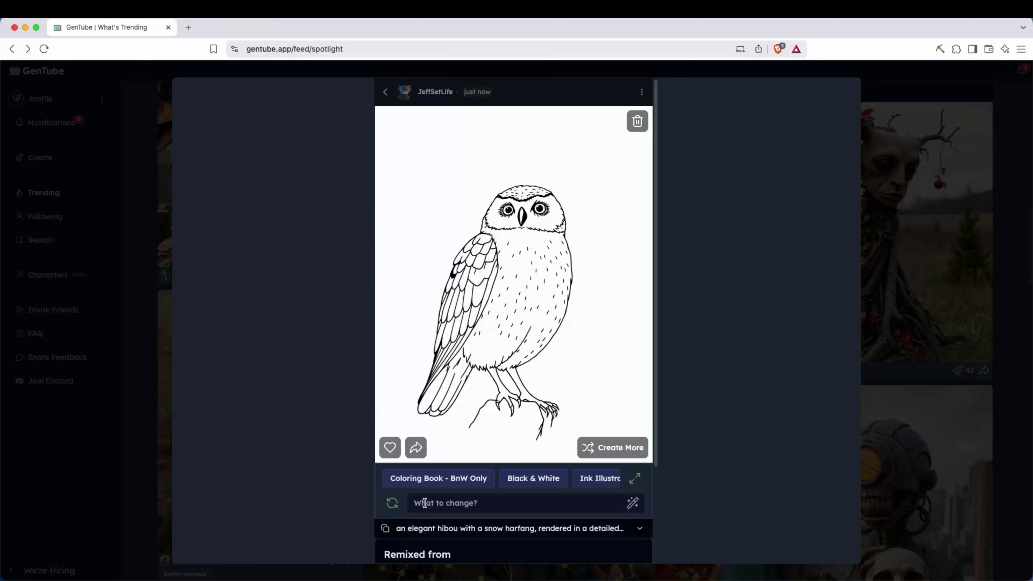
pyautogui.click(401, 510)
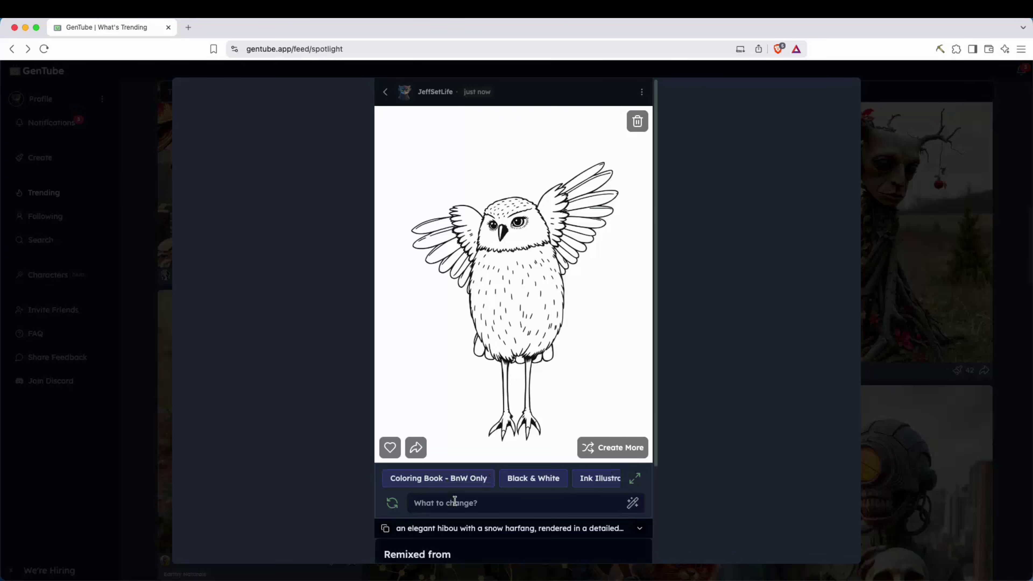
# Request larger wings for the owl in What to change?, then return to the feed
pyautogui.click(455, 501)
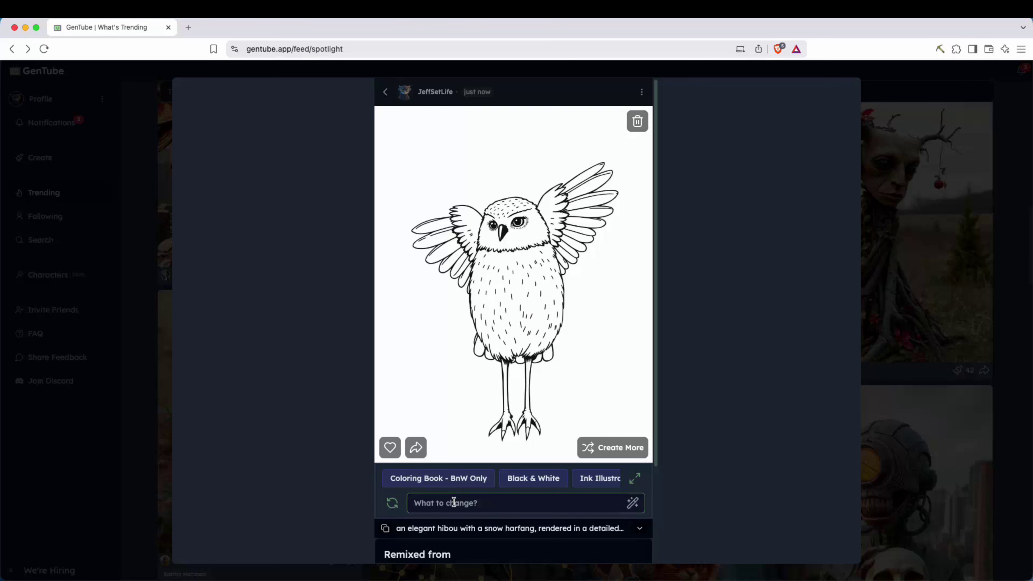
pyautogui.write('larger')
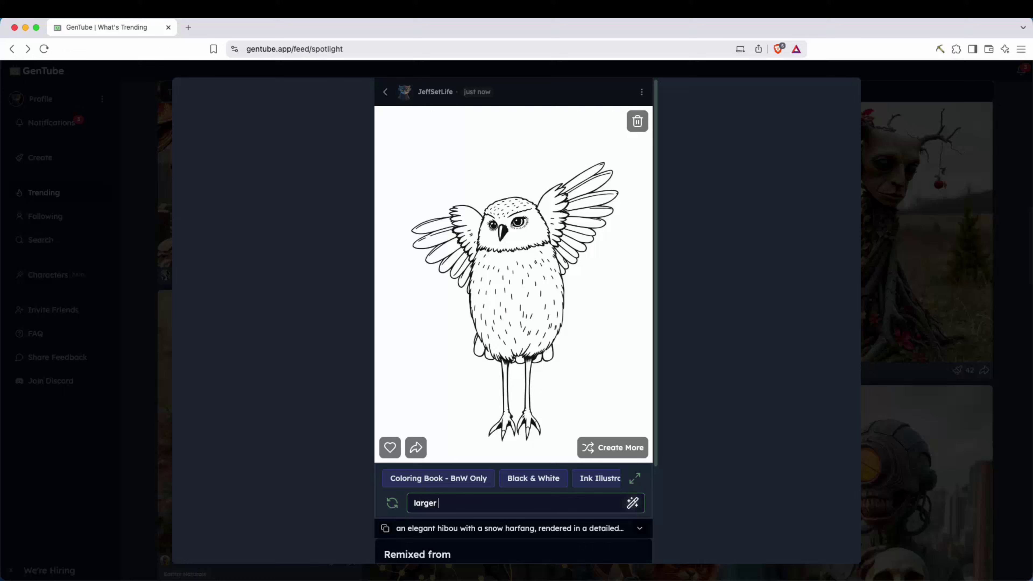
pyautogui.write(' wi')
pyautogui.press('Return')
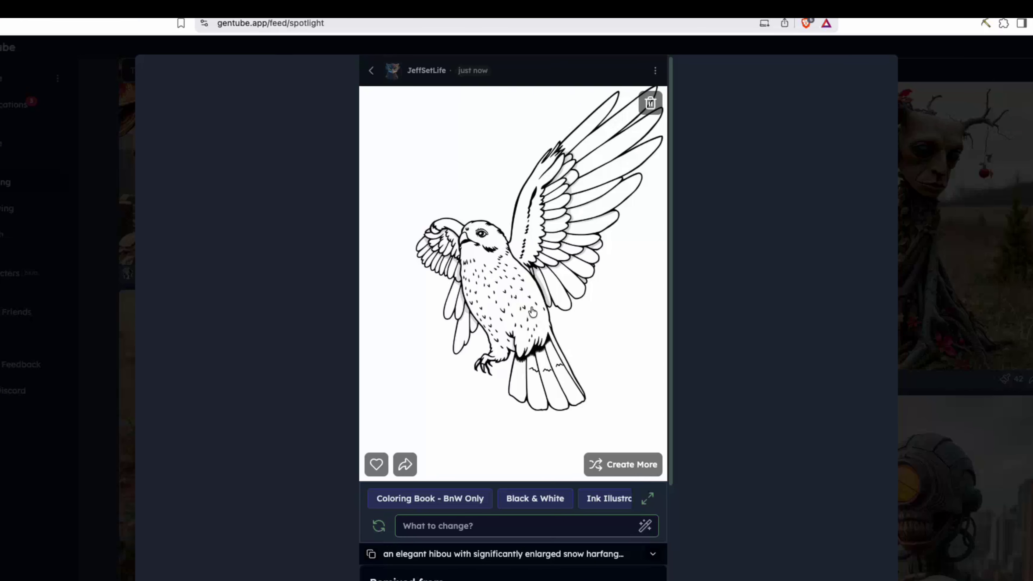
pyautogui.press('Escape')
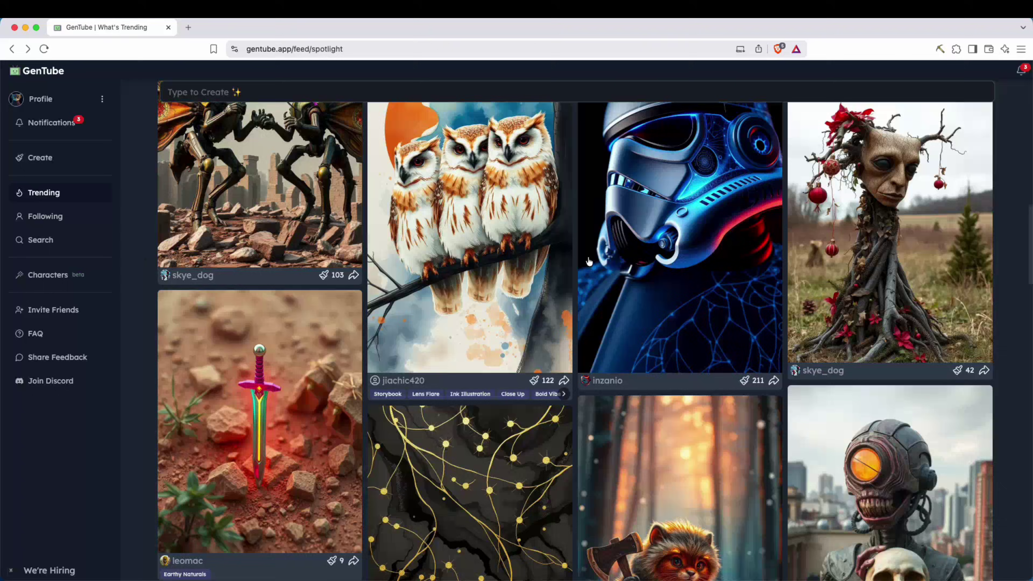
# Remix the three-cats-on-a-roof post four times as Coloring Book - BnW Only pages, then close it
pyautogui.scroll(-10, 611, 258)
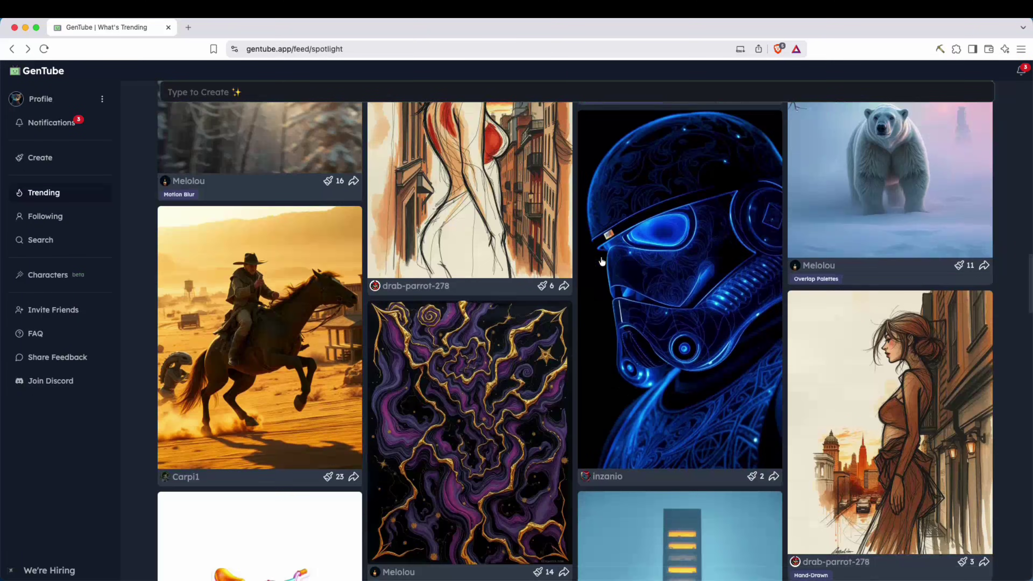
pyautogui.scroll(-15, 601, 261)
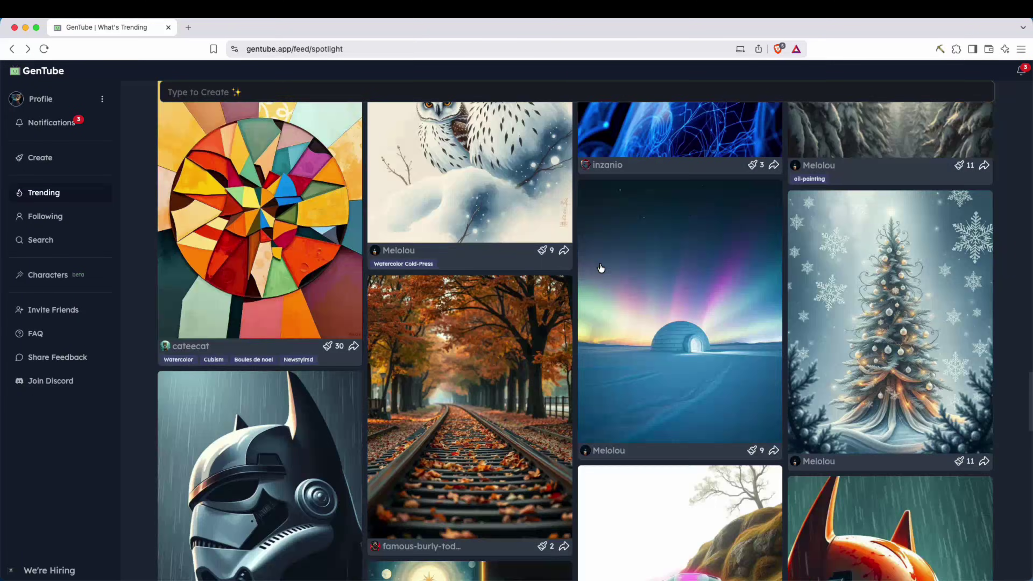
pyautogui.scroll(5, 596, 311)
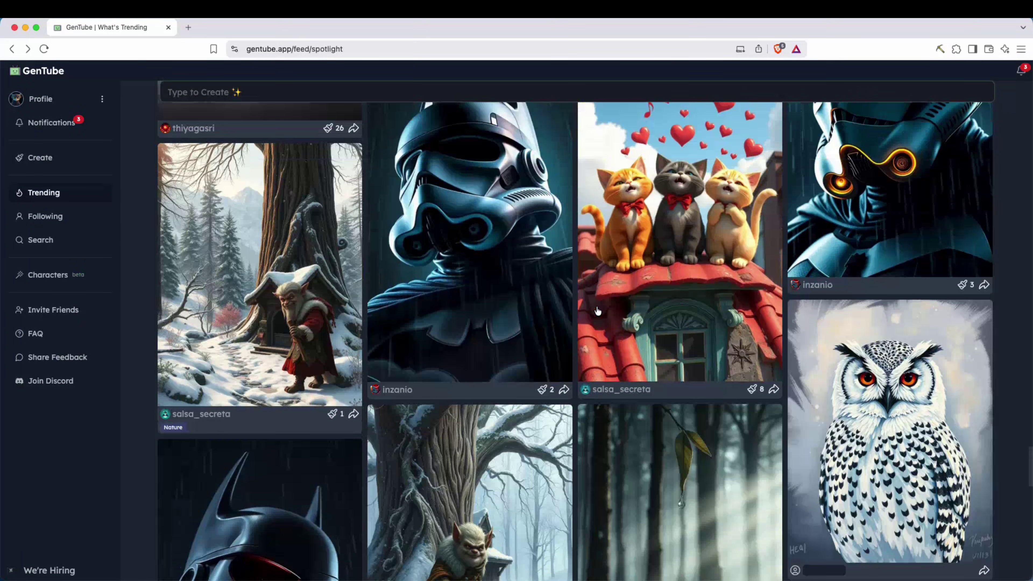
pyautogui.click(692, 267)
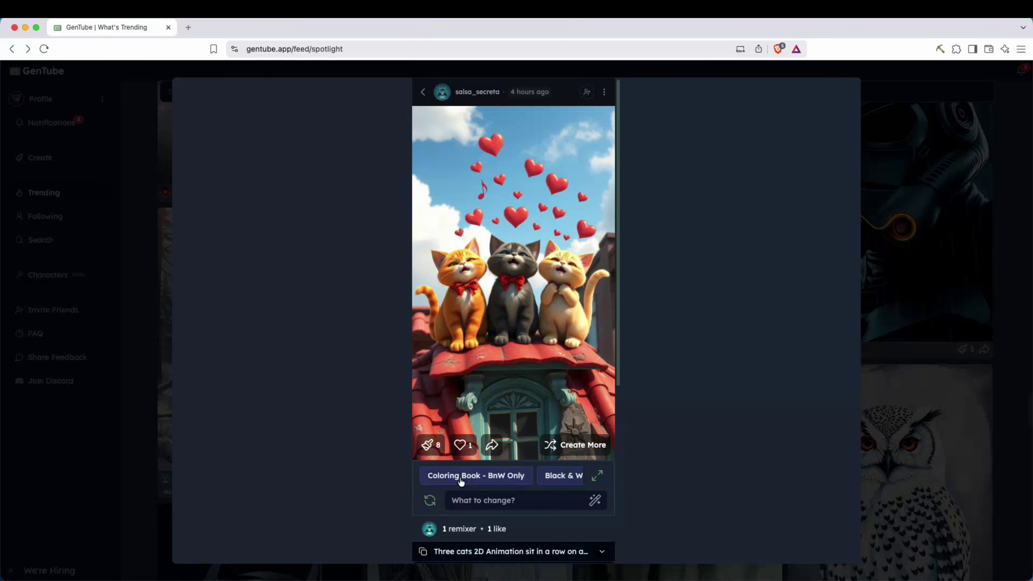
pyautogui.click(466, 477)
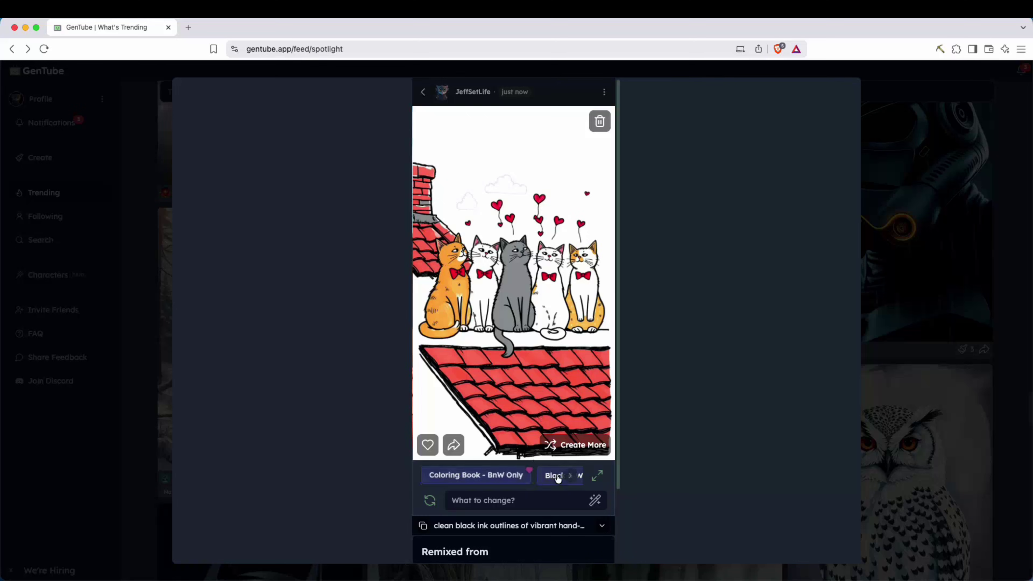
pyautogui.click(471, 476)
pyautogui.click(490, 476)
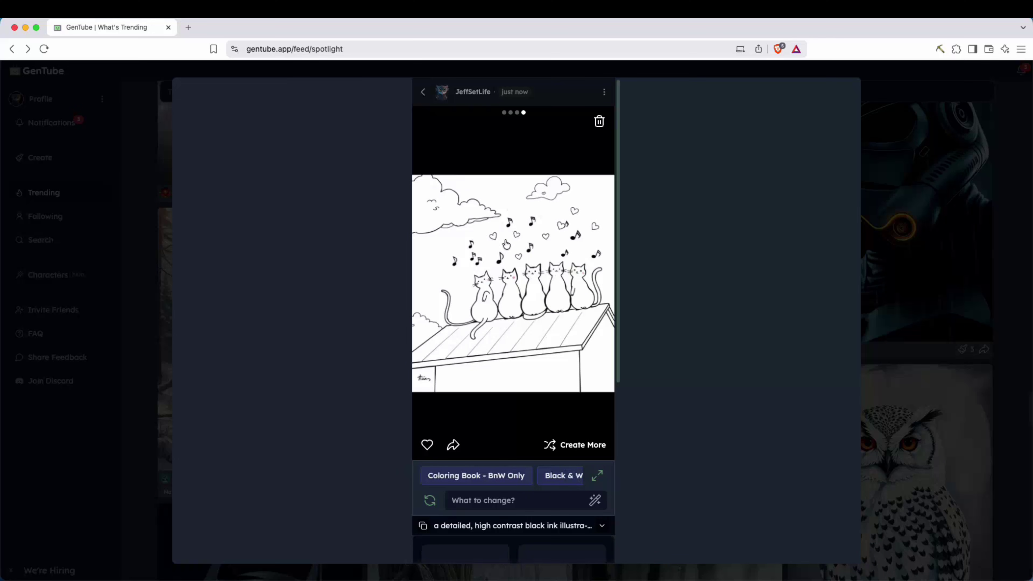
pyautogui.click(484, 477)
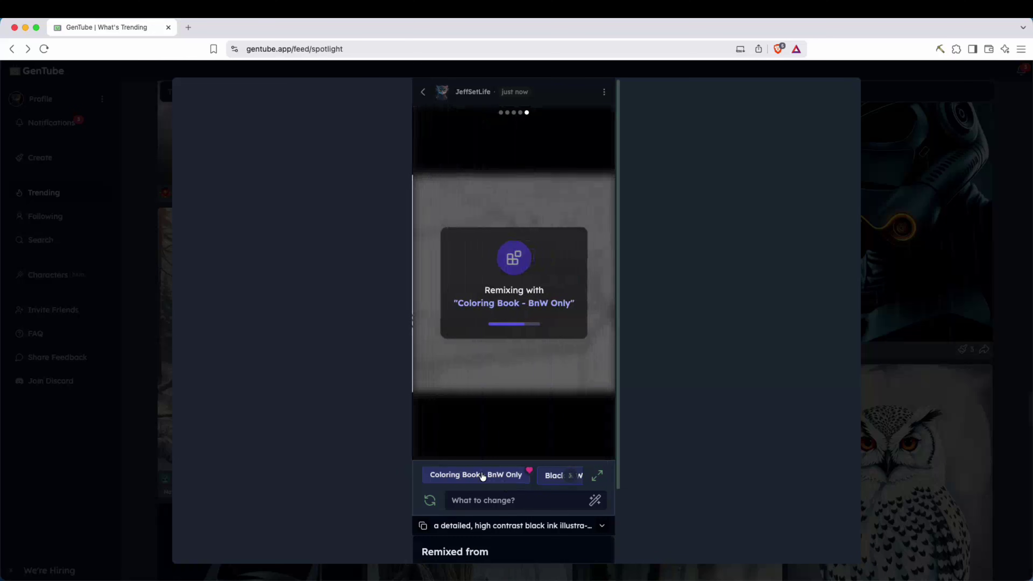
pyautogui.click(305, 350)
pyautogui.scroll(2, 471, 325)
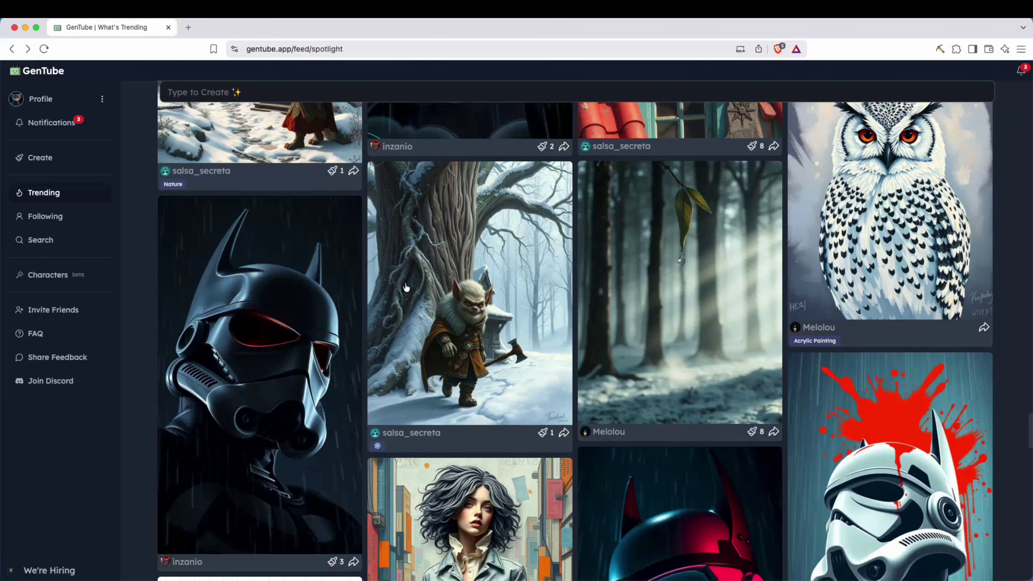
# Remix the snowy-forest goblin post as a BnW coloring page and regenerate it twice
pyautogui.click(471, 309)
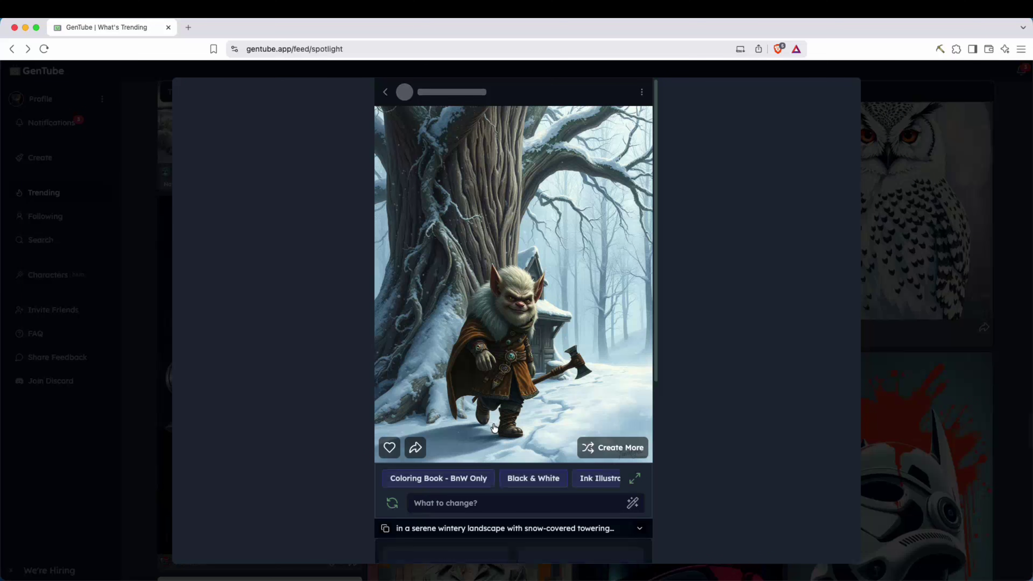
pyautogui.click(454, 476)
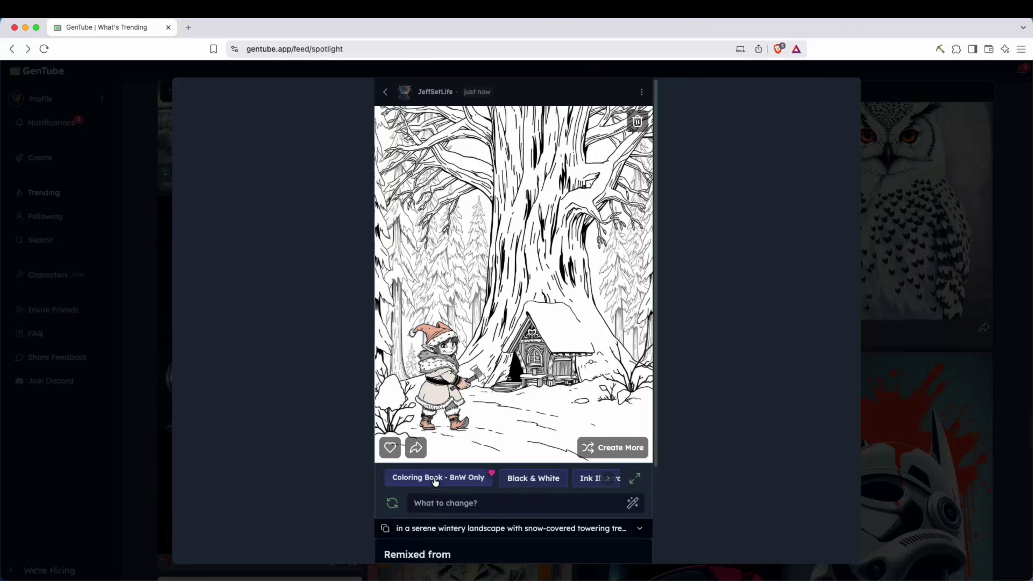
pyautogui.click(392, 503)
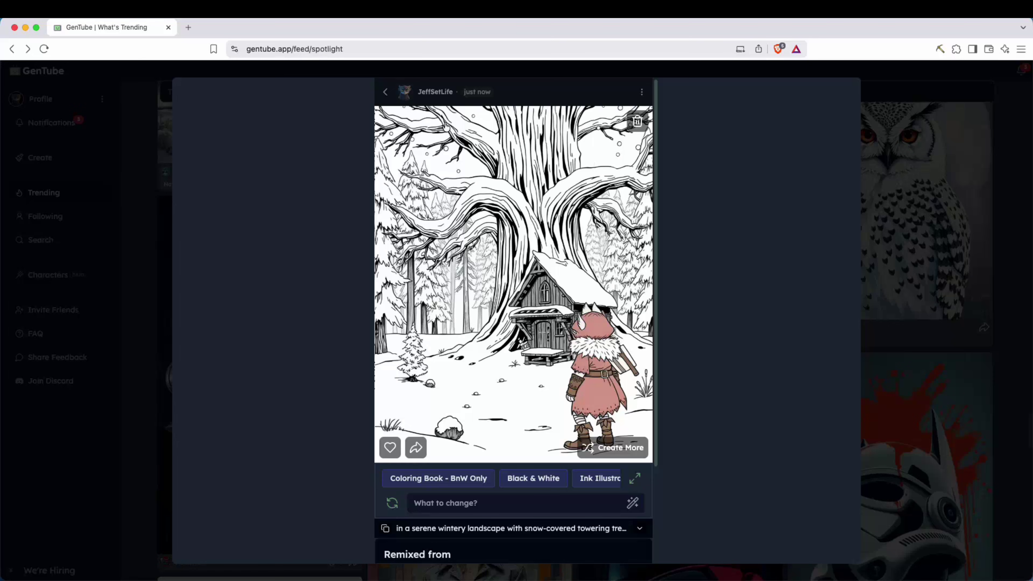
pyautogui.click(392, 505)
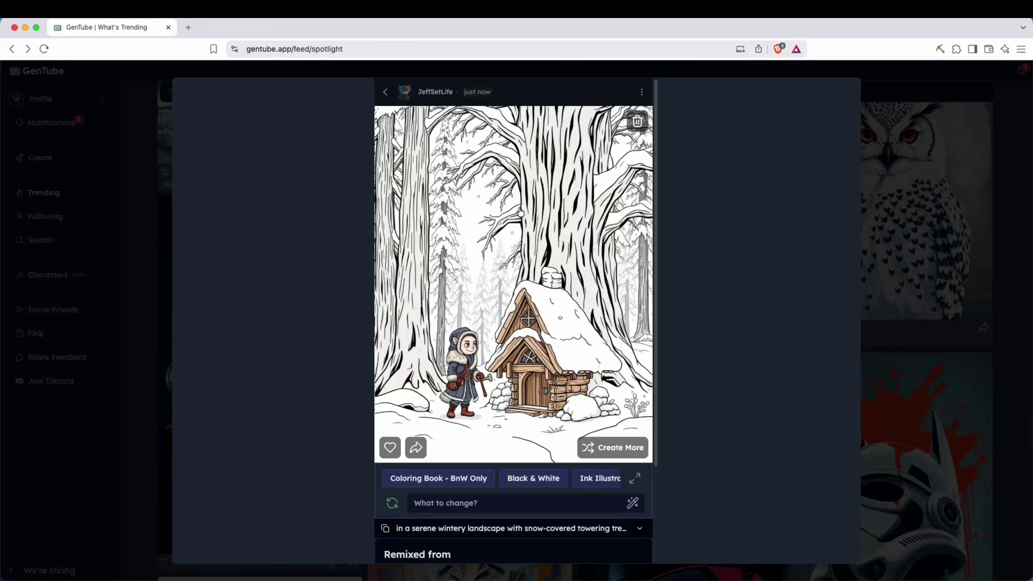
# Queue several more Coloring Book - BnW Only remixes, regenerate the latest, and close the post
pyautogui.click(433, 480)
pyautogui.click(433, 476)
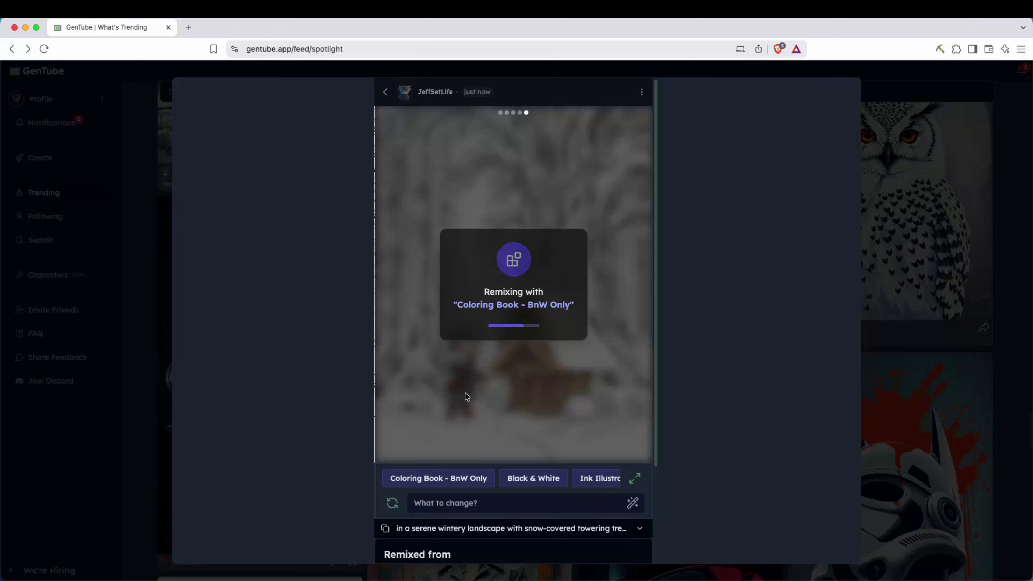
pyautogui.click(444, 483)
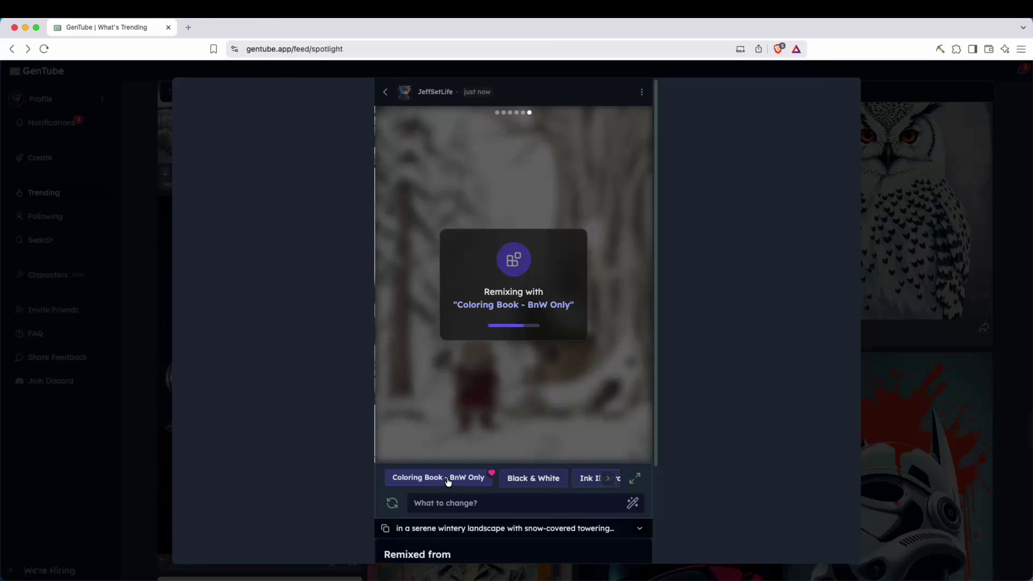
pyautogui.click(449, 480)
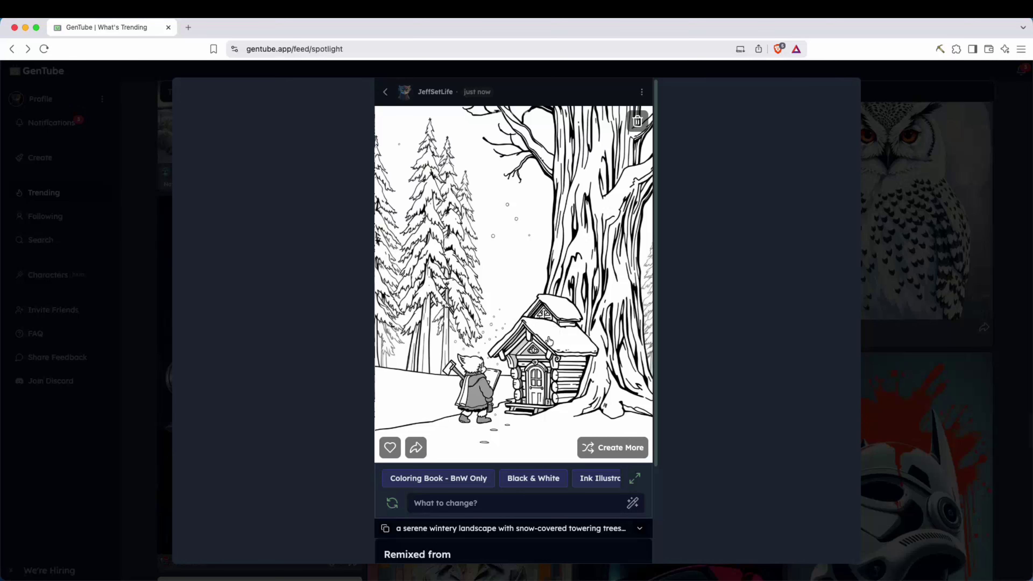
pyautogui.click(391, 505)
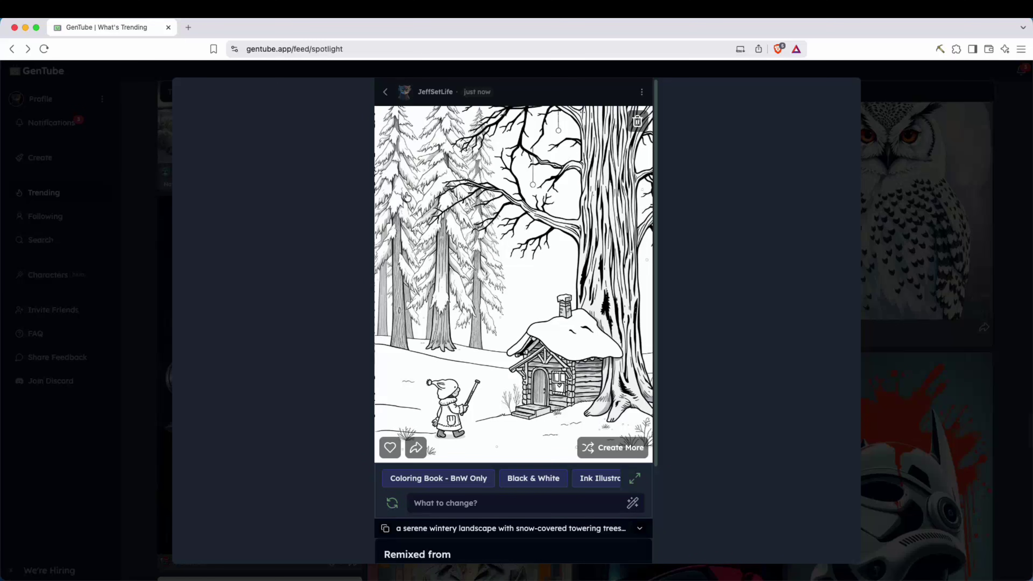
pyautogui.click(117, 388)
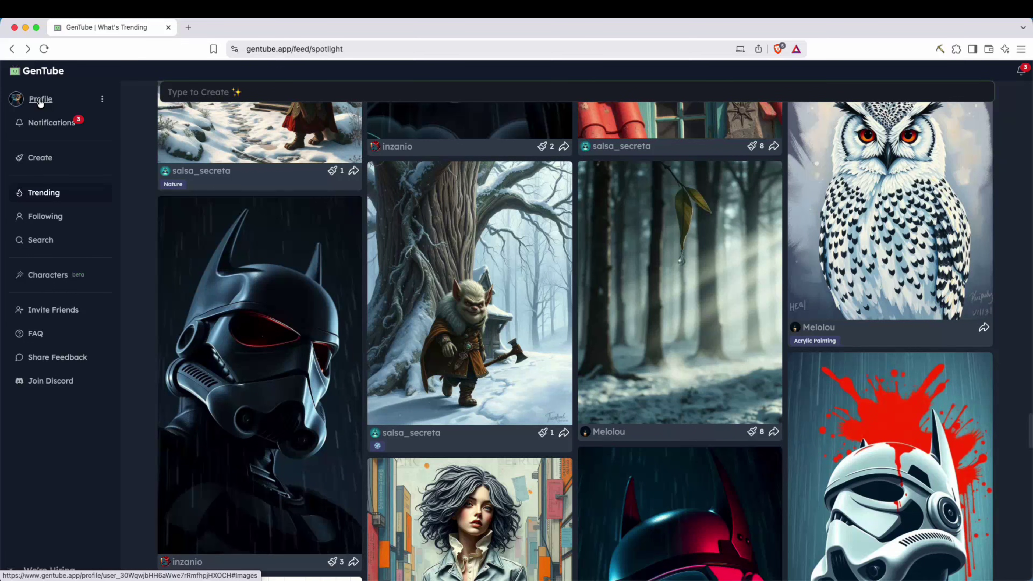
# Find the forest Adirondack-chair coloring page in the profile gallery and open its options menu
pyautogui.click(38, 105)
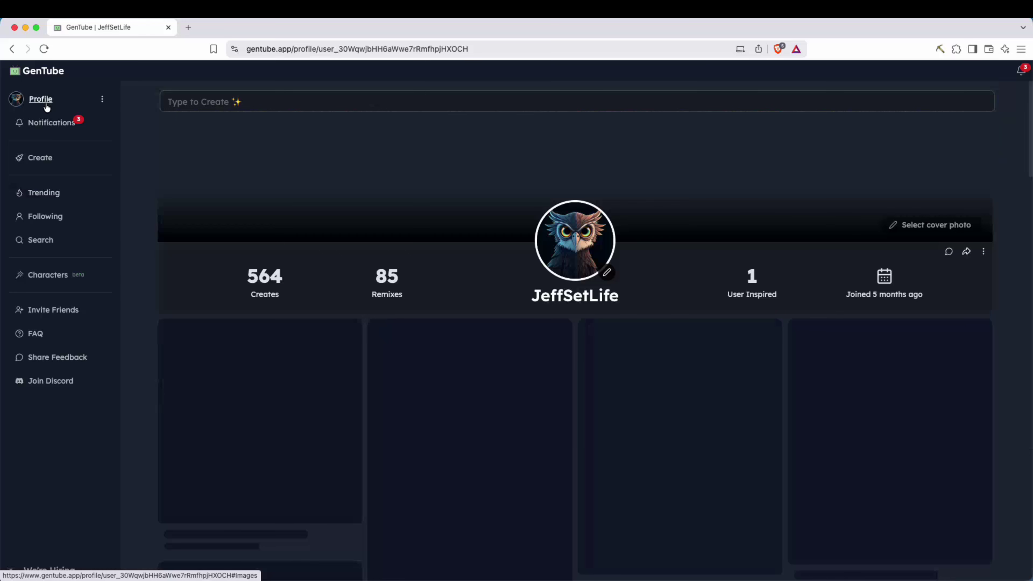
pyautogui.scroll(-5, 423, 291)
pyautogui.scroll(-15, 423, 291)
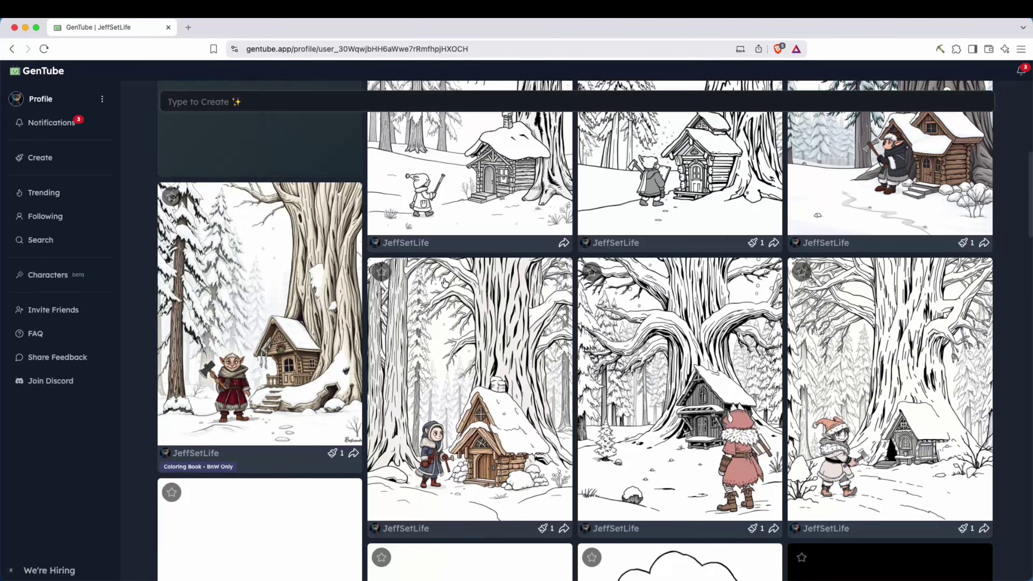
pyautogui.scroll(-15, 799, 321)
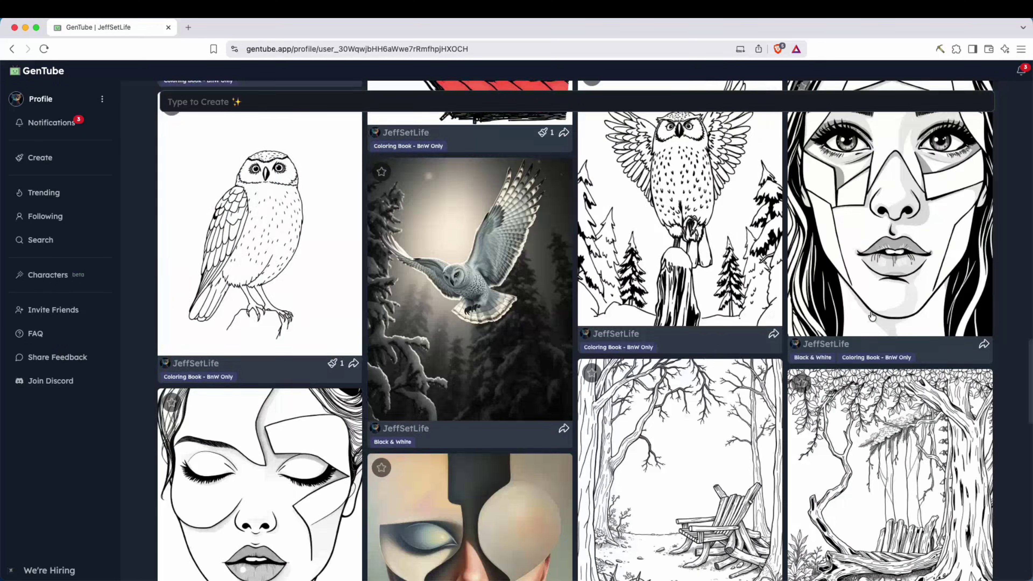
pyautogui.scroll(-15, 485, 307)
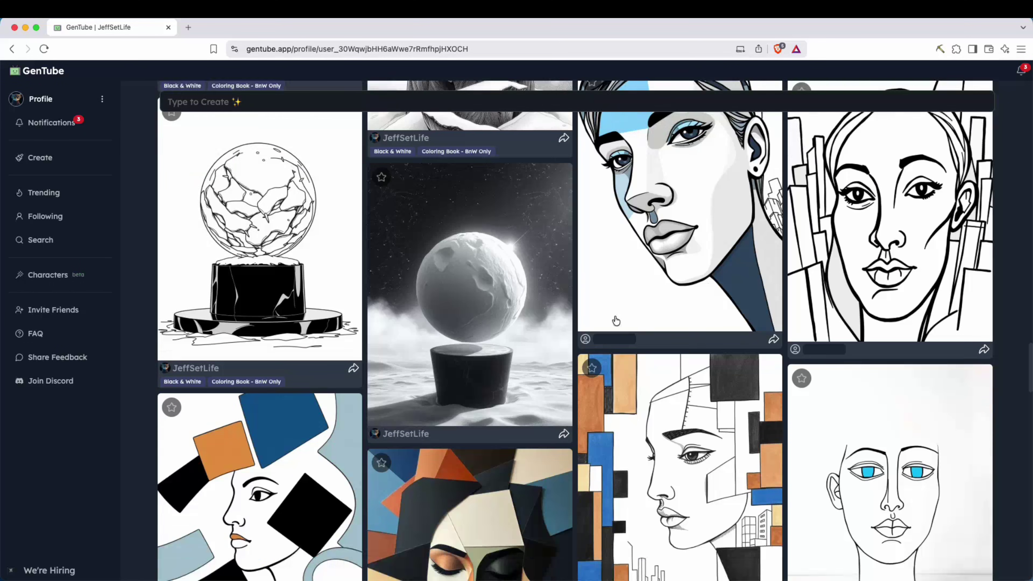
pyautogui.scroll(-10, 747, 326)
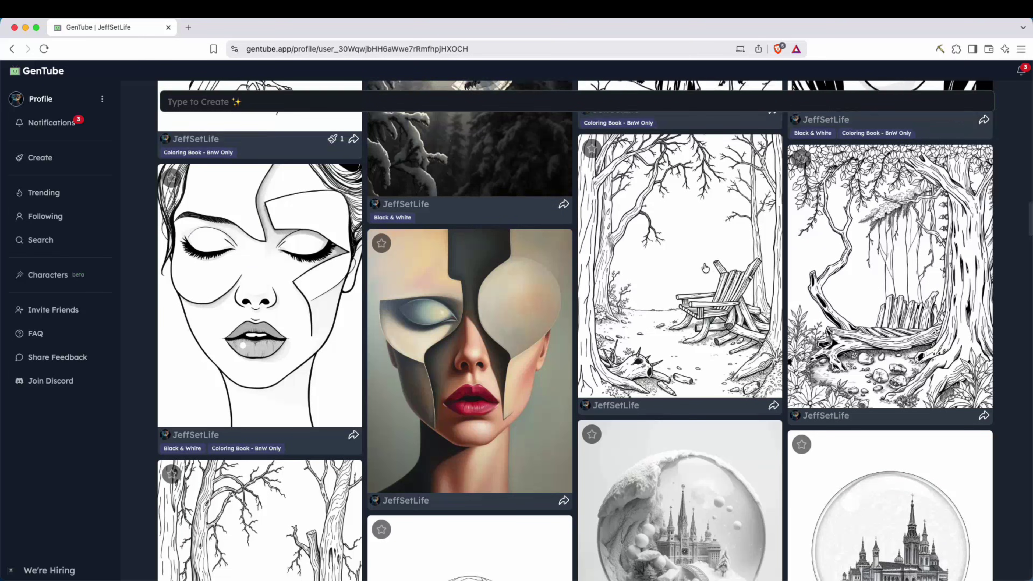
pyautogui.click(712, 264)
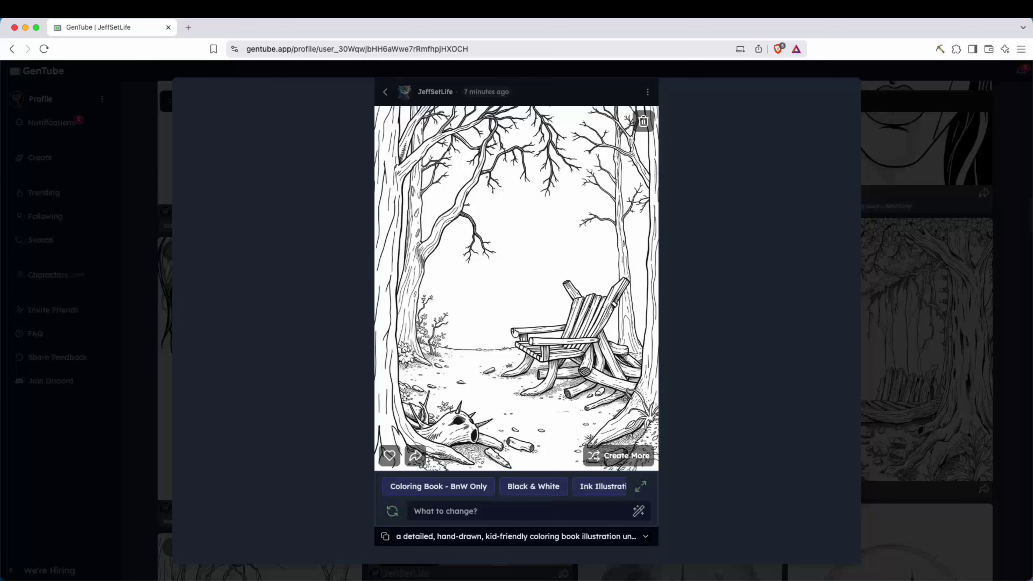
pyautogui.click(648, 92)
# Download the forest-chair coloring page and move its Preview window into view
pyautogui.click(606, 149)
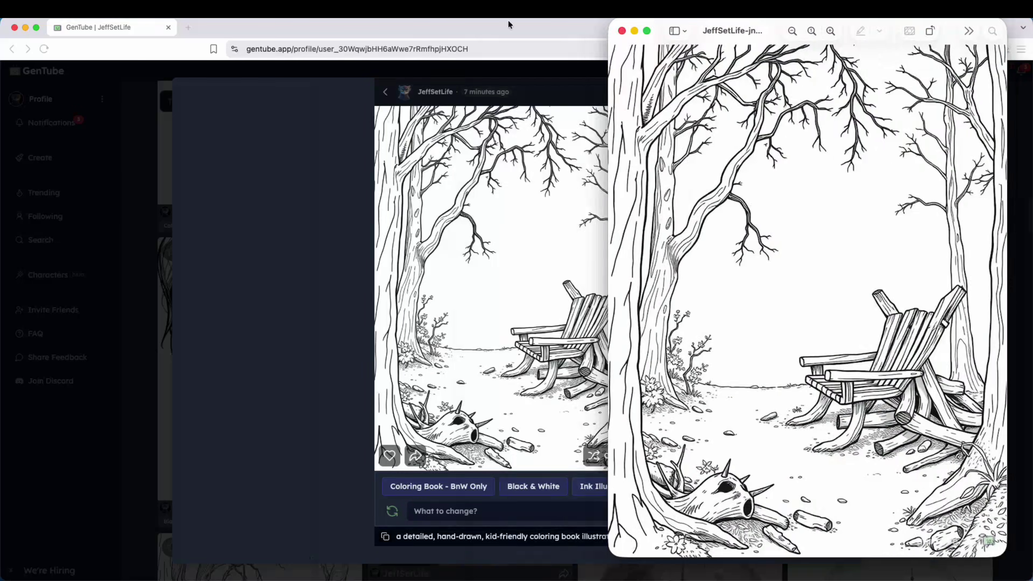
pyautogui.moveTo(821, 34); pyautogui.dragTo(359, 54)
pyautogui.click(359, 54)
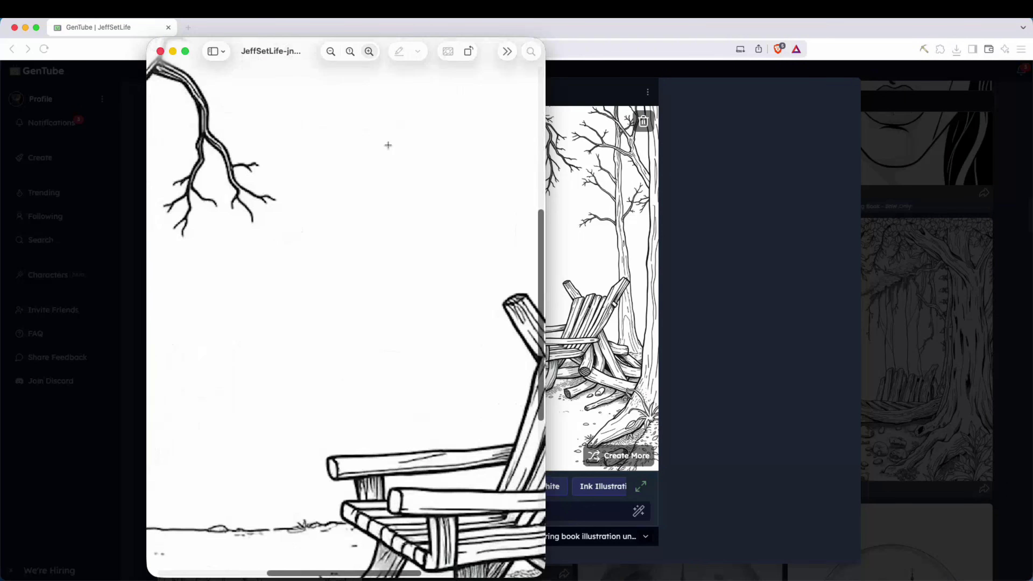
# Examine the chair's line detail up close in an enlarged Preview window, then close it
pyautogui.moveTo(459, 480); pyautogui.dragTo(355, 380)
pyautogui.click(355, 379)
pyautogui.scroll(-3, 384, 402)
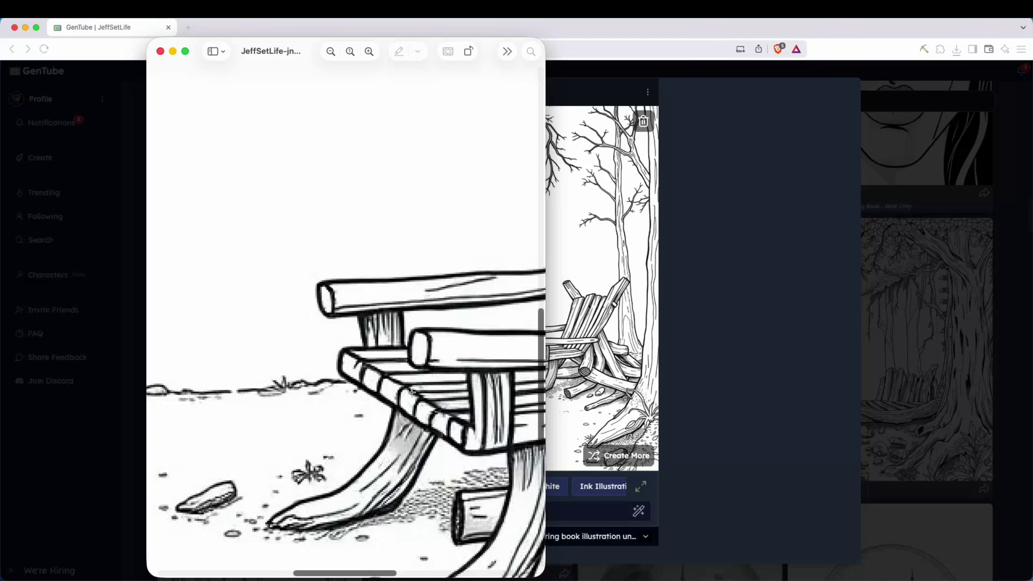
pyautogui.doubleClick(541, 44)
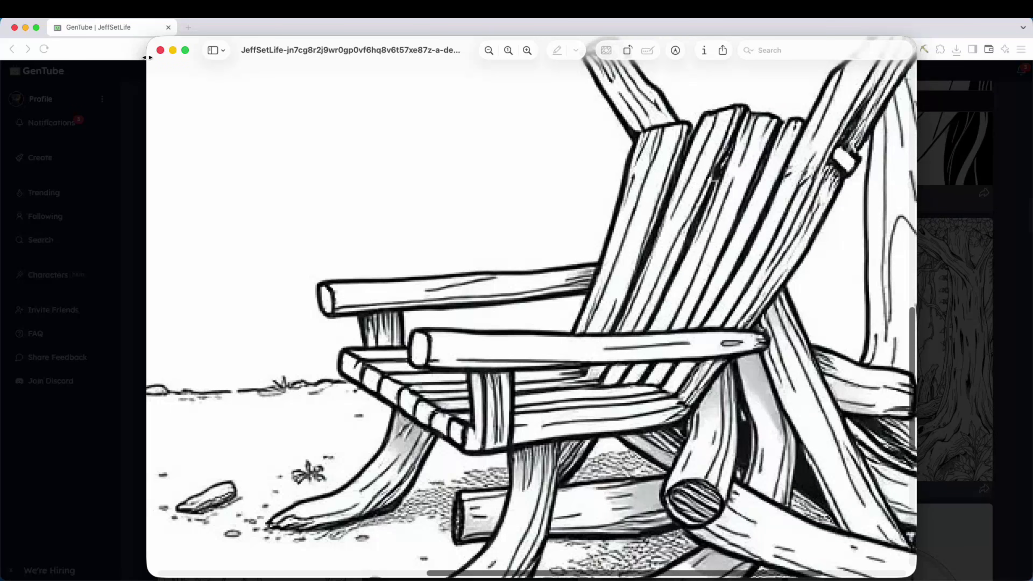
pyautogui.click(160, 50)
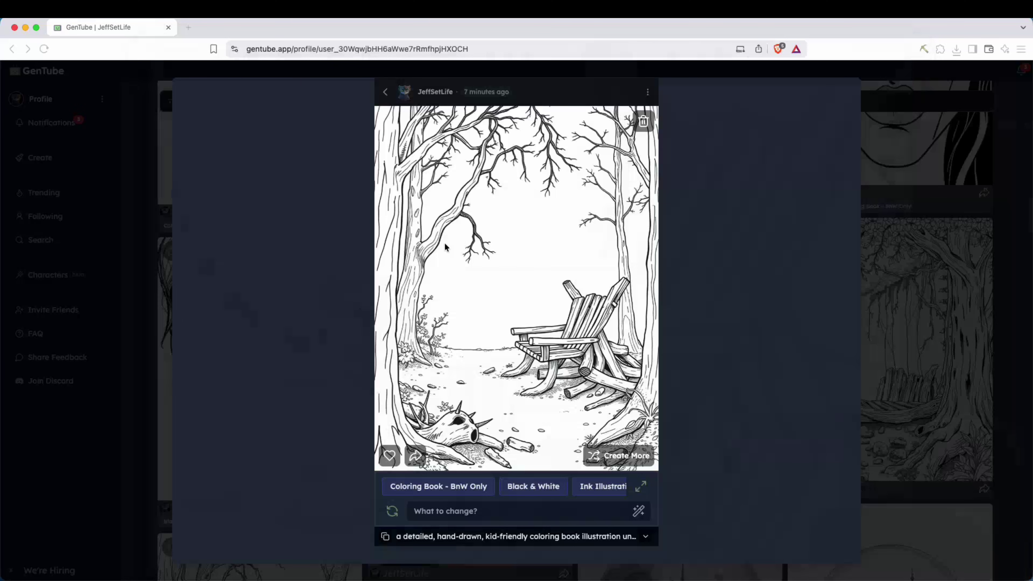